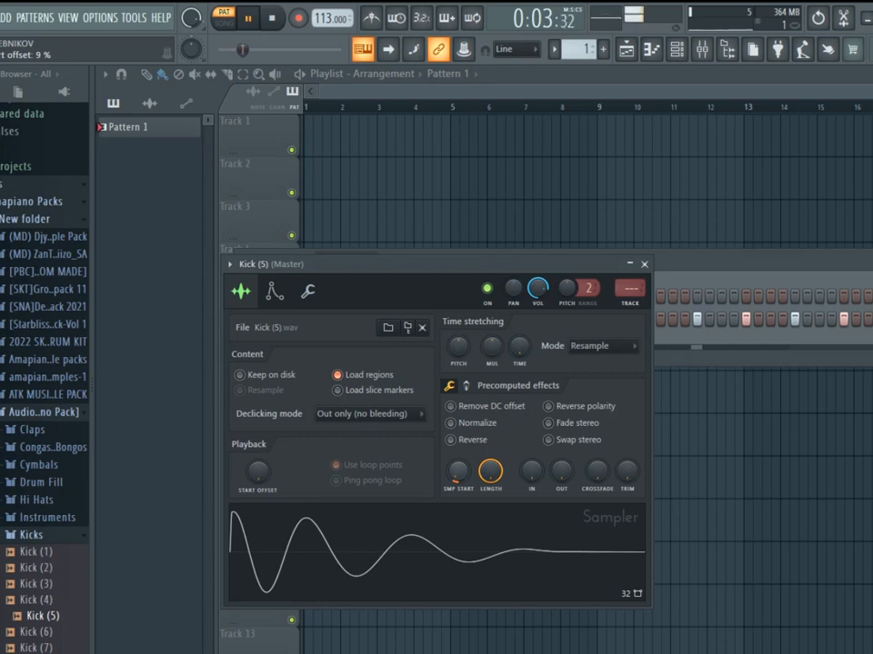
Enable the volume envelope of the Kick (5) channel and route the channel to mixer Insert 1
click(273, 290)
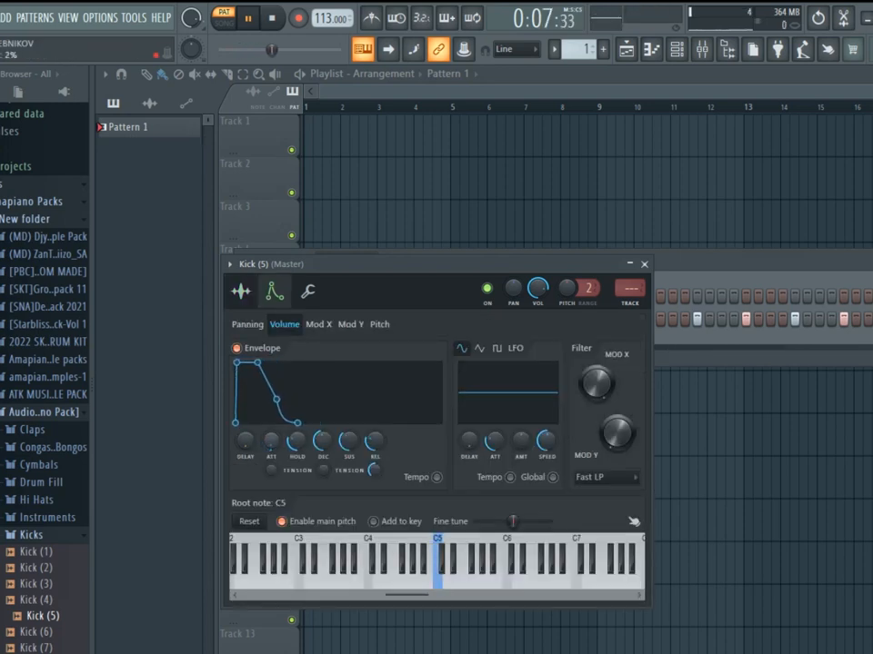
click(644, 265)
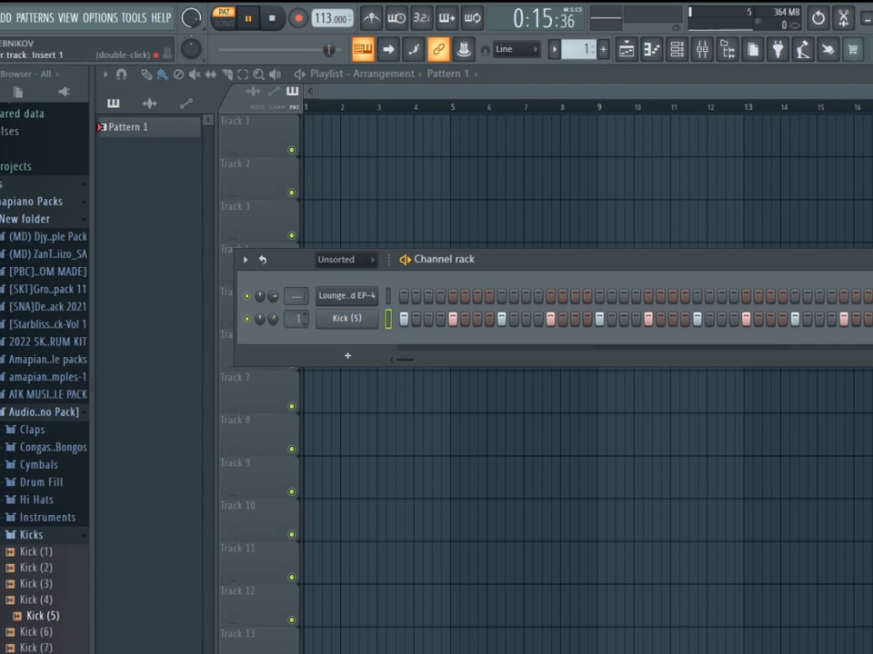
scroll(346, 318, up, 1)
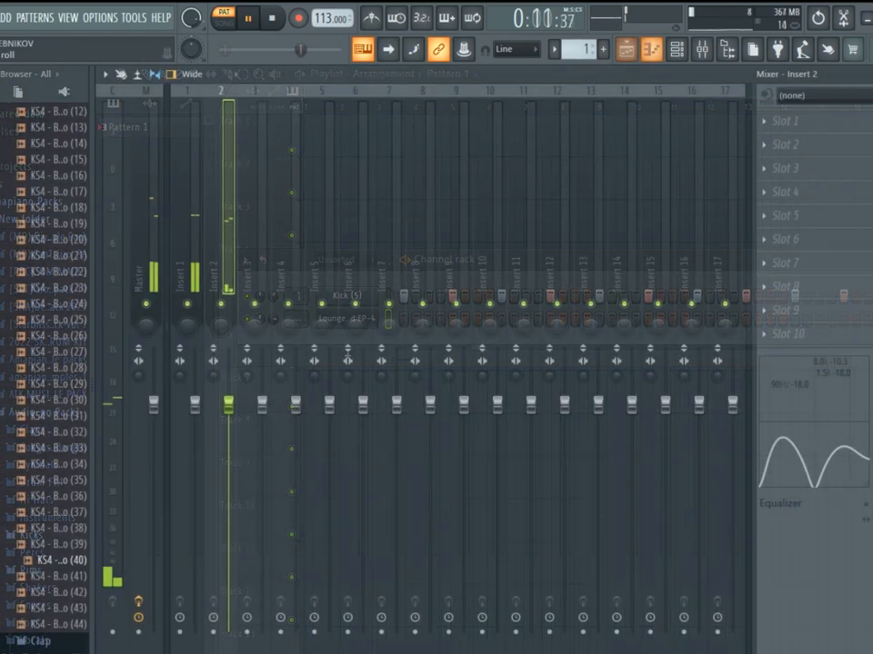
Load the KS4 Bongo (32) sample into the channel rack's bongo channel, routed to mixer track 2
key(F6)
drag(64, 432, 388, 342)
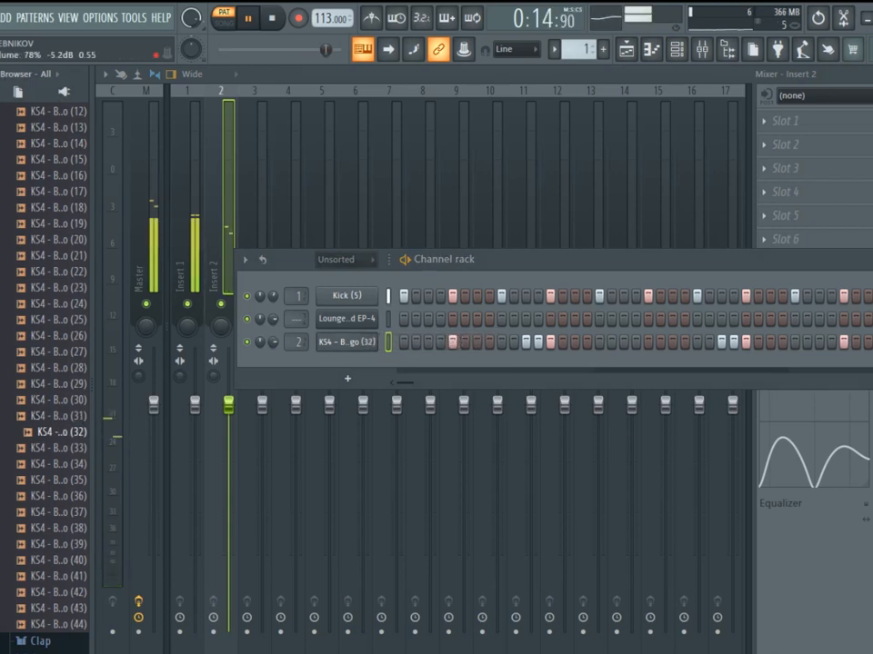
Add Fruity Chorus and Fruity Reeverb 2 to the first two effect slots of mixer Insert 2
click(763, 121)
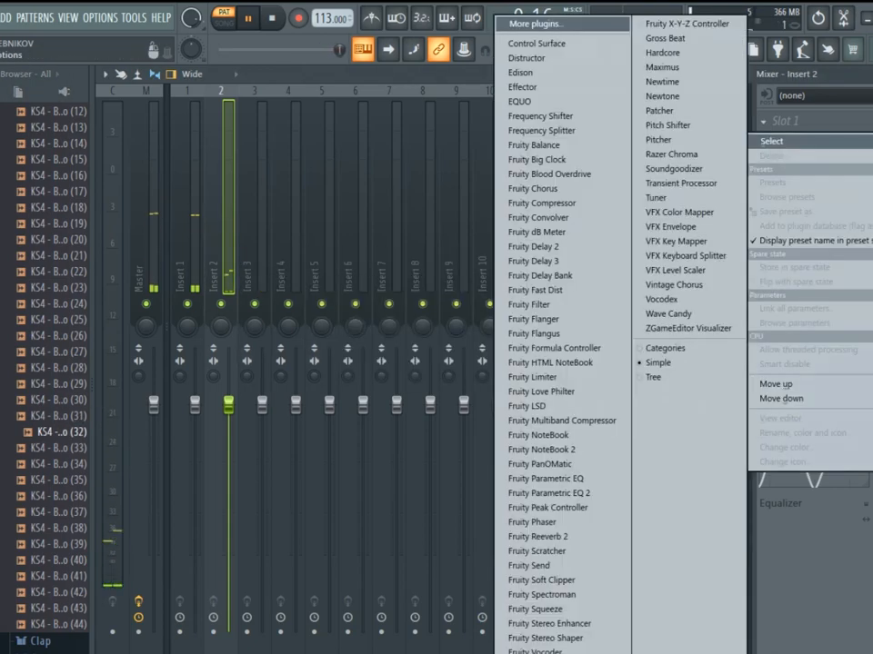
click(532, 188)
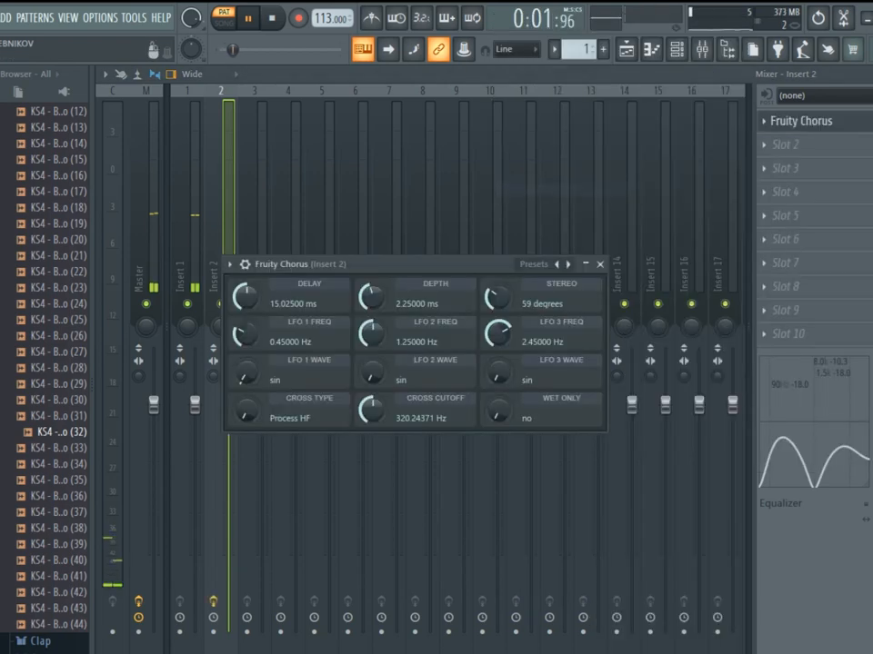
click(599, 263)
click(784, 145)
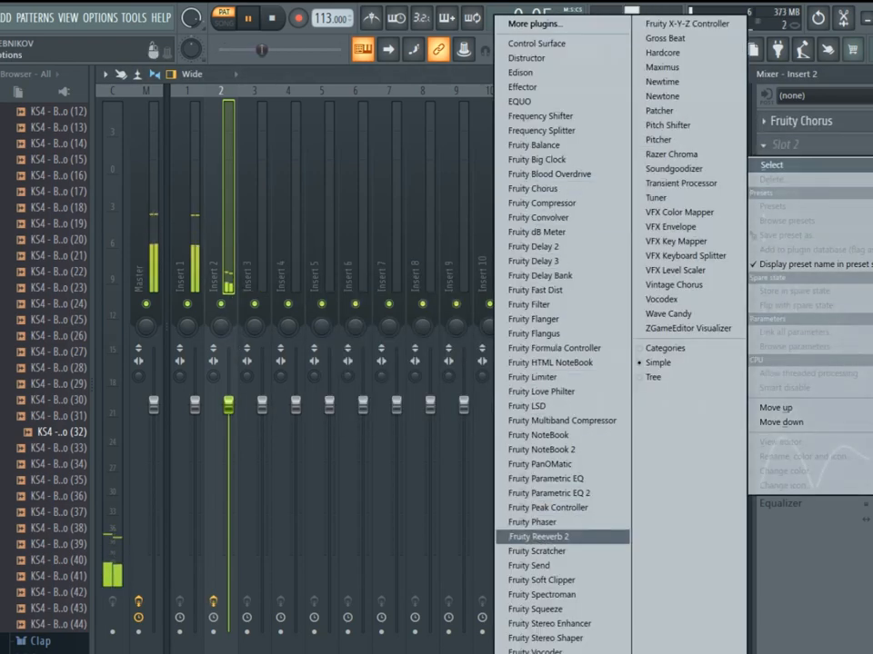
click(535, 536)
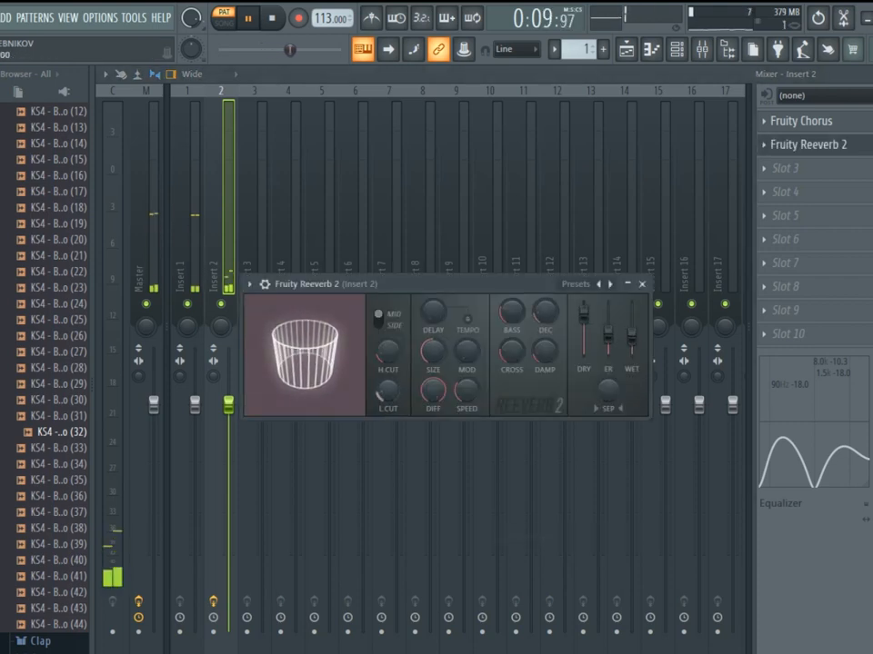
click(642, 285)
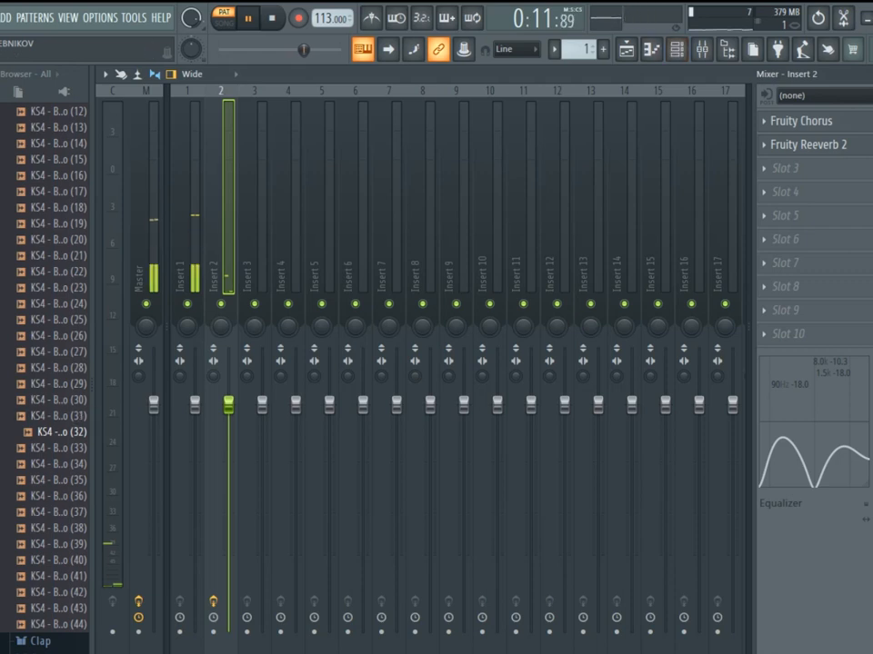
Audition bongo samples with the pattern stopped and add KS4 Bongo (22) as a new channel with hits on steps 7 and 8
key(F6)
click(60, 256)
key(space)
click(60, 288)
scroll(60, 289, up, 2)
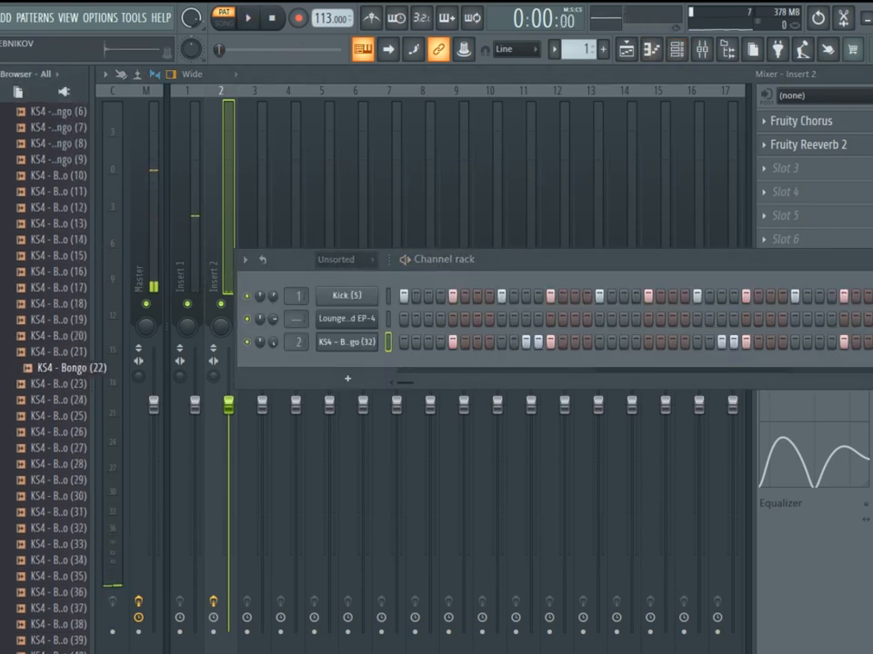
drag(359, 394, 359, 381)
key(space)
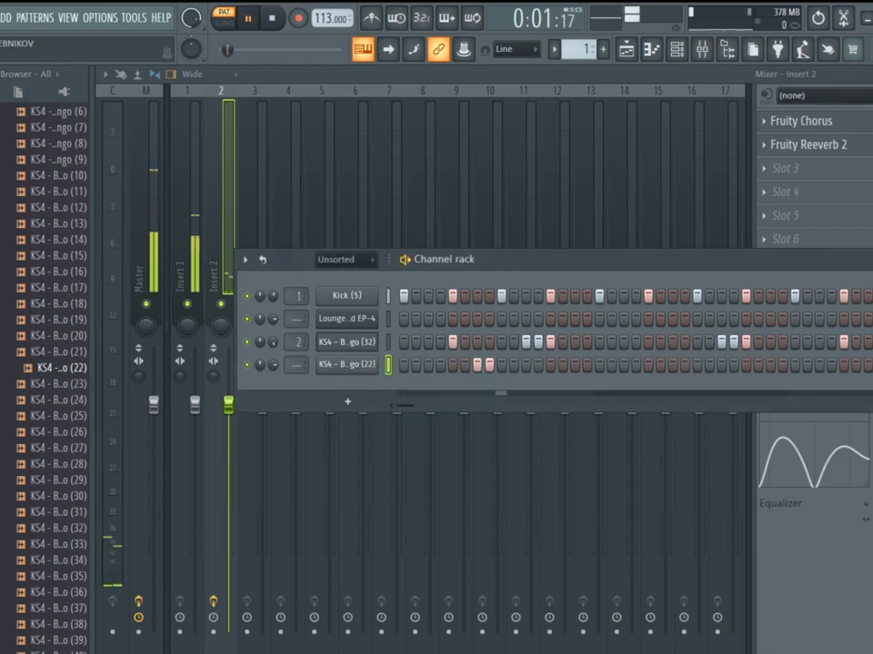
Set the KS4 Bongo (22) channel's root note to A5 and route it to mixer track 3
click(347, 364)
key(space)
key(space)
click(155, 172)
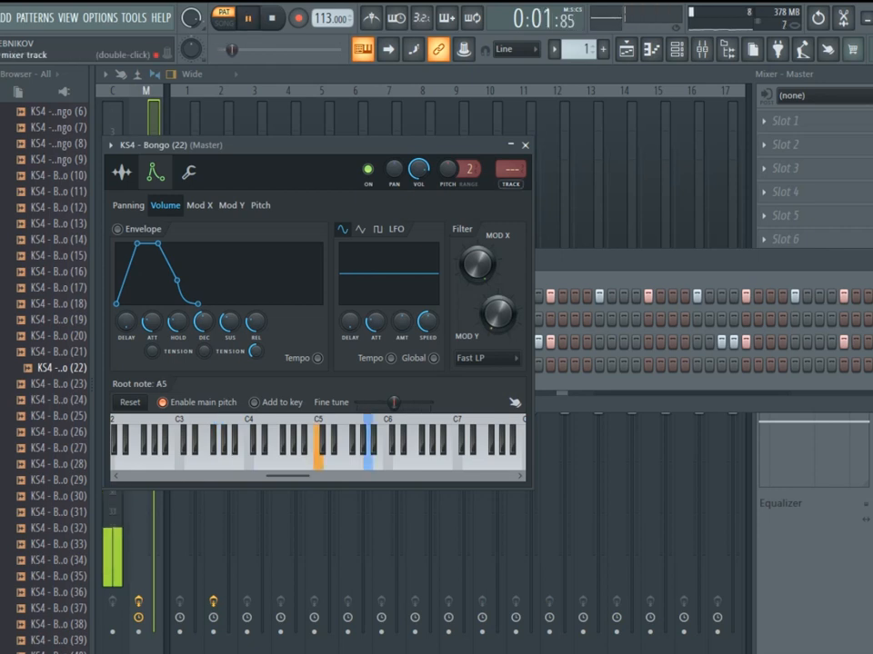
drag(511, 169, 511, 155)
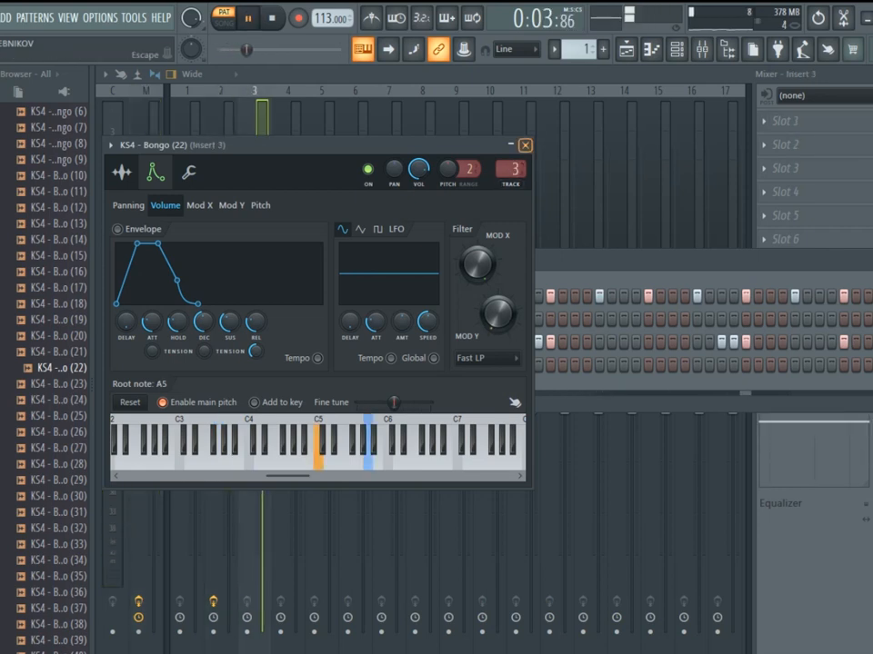
click(526, 145)
Edit KS4 Bongo (22) in the piano roll and repeat its first two bars through the rest of the pattern
right_click(363, 364)
click(400, 364)
drag(270, 110, 153, 110)
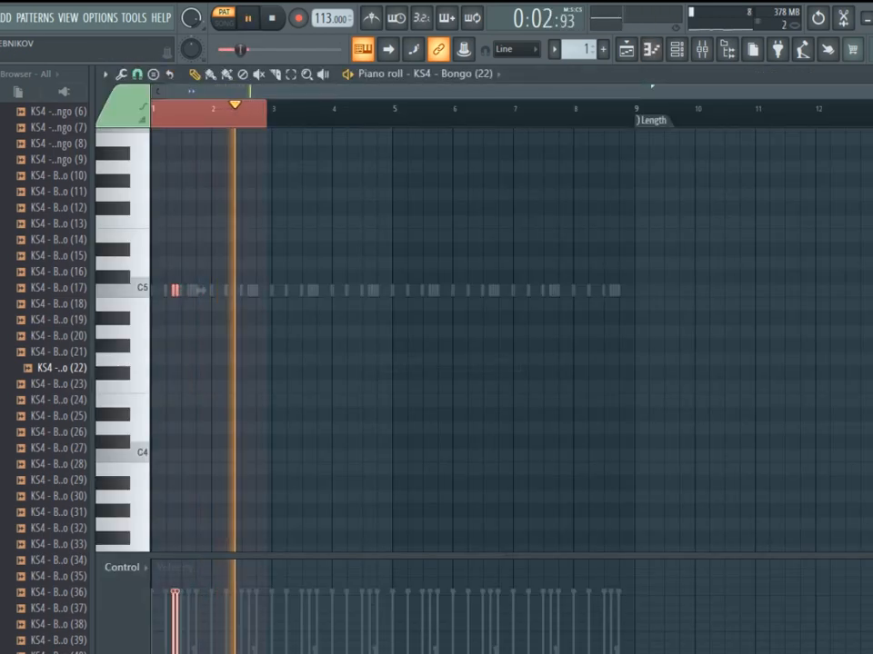
drag(270, 110, 153, 110)
key(ctrl+b)
key(ctrl+b)
key(ctrl+b)
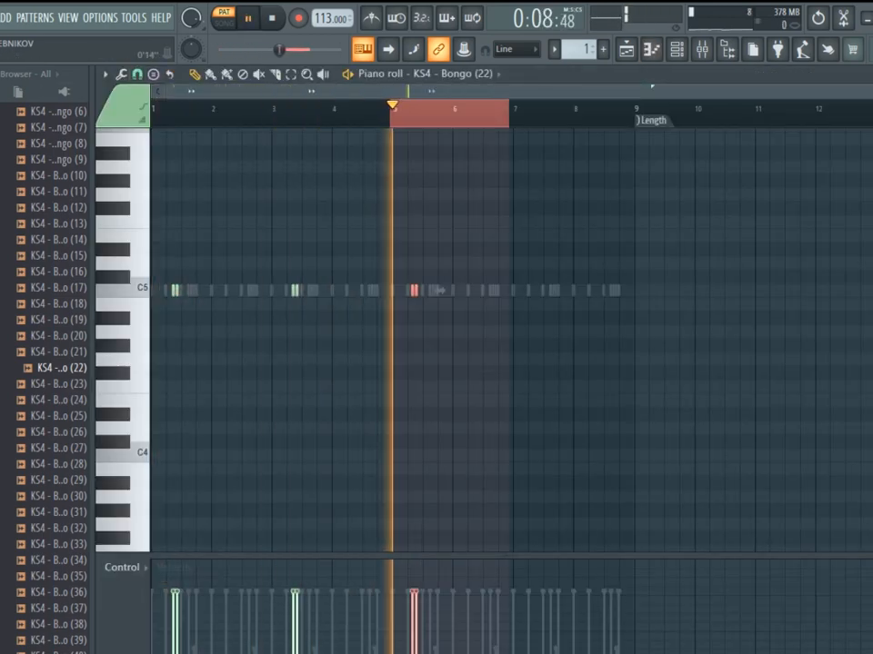
drag(610, 175, 212, 347)
key(Delete)
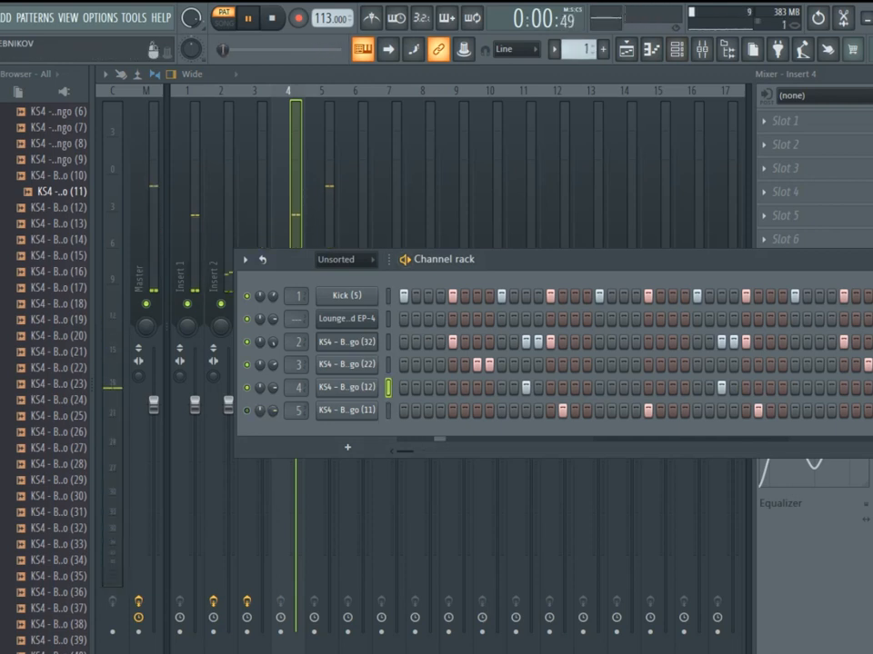
Raise the high shelf of mixer Insert 4's equalizer to about 2.9 dB and add Fruity Chorus to its first two effect slots
click(812, 504)
drag(814, 469, 814, 488)
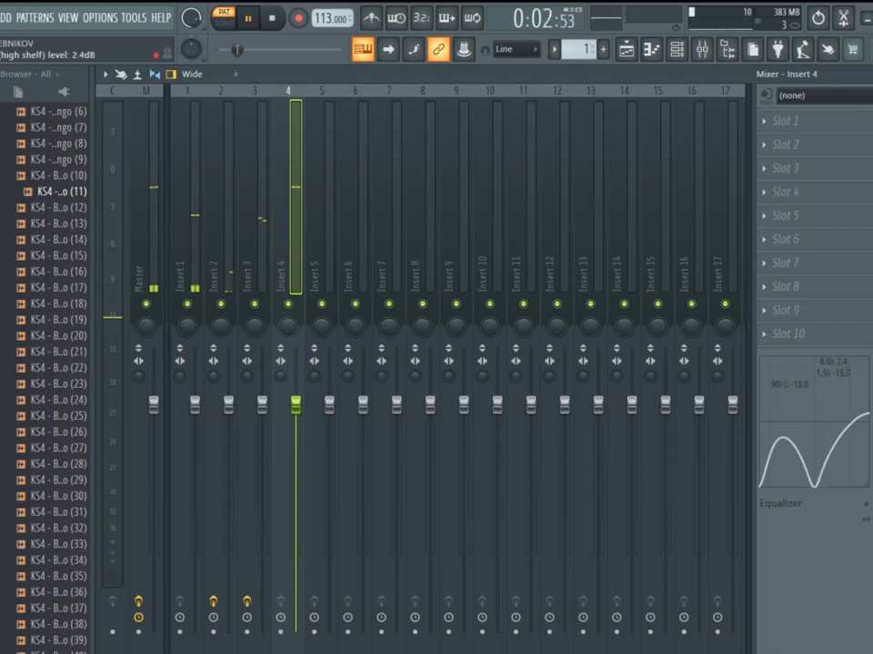
click(787, 121)
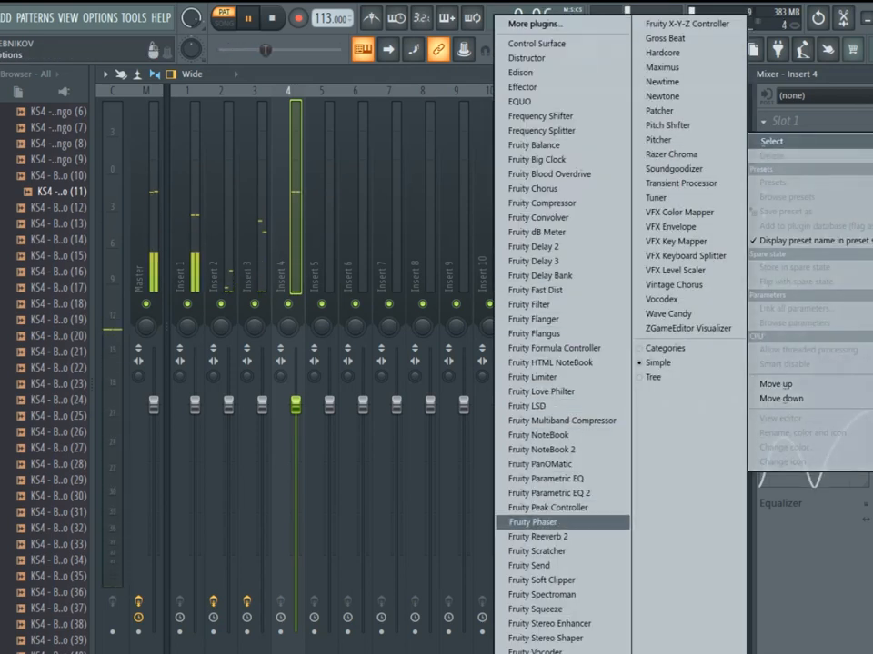
click(533, 188)
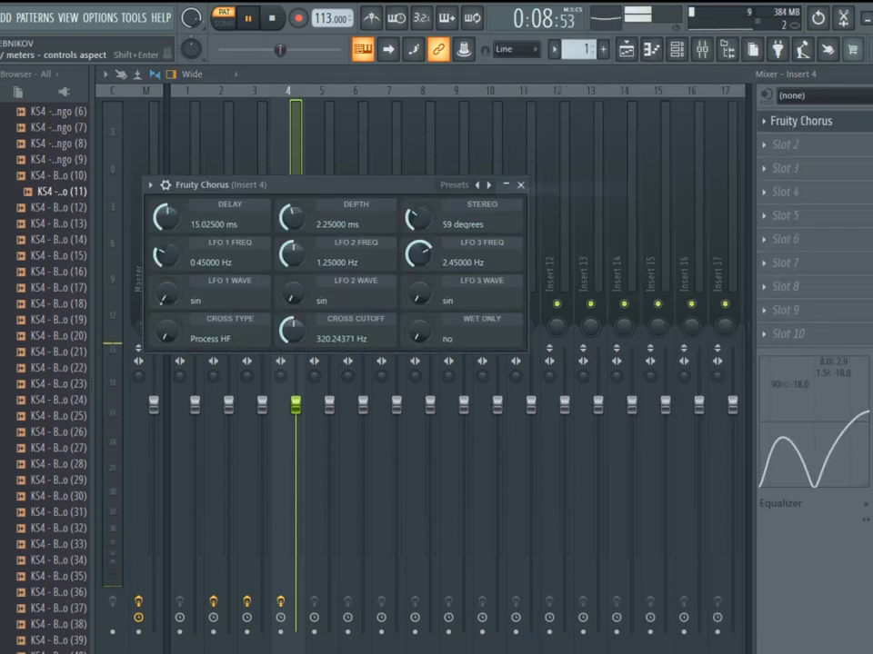
click(787, 145)
click(532, 188)
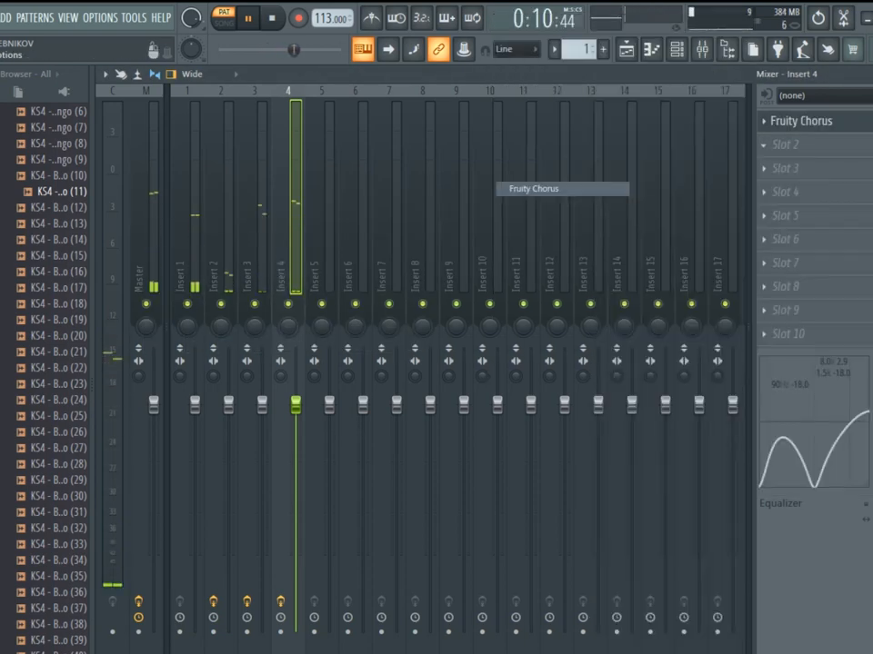
click(540, 205)
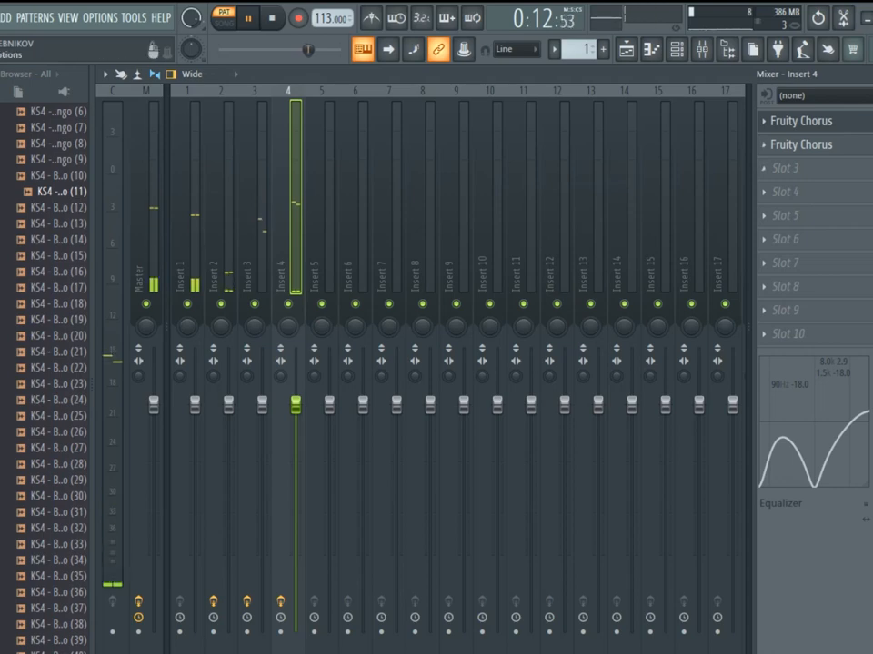
Set the KS4 Bongo (11) channel's root note to G#5 and look through its sample and envelope settings
click(676, 49)
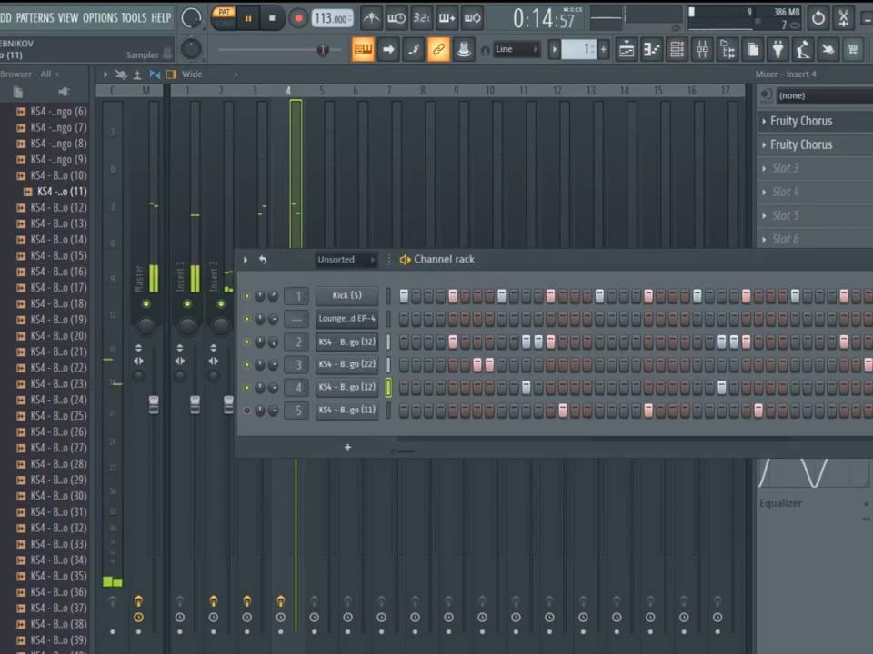
click(347, 411)
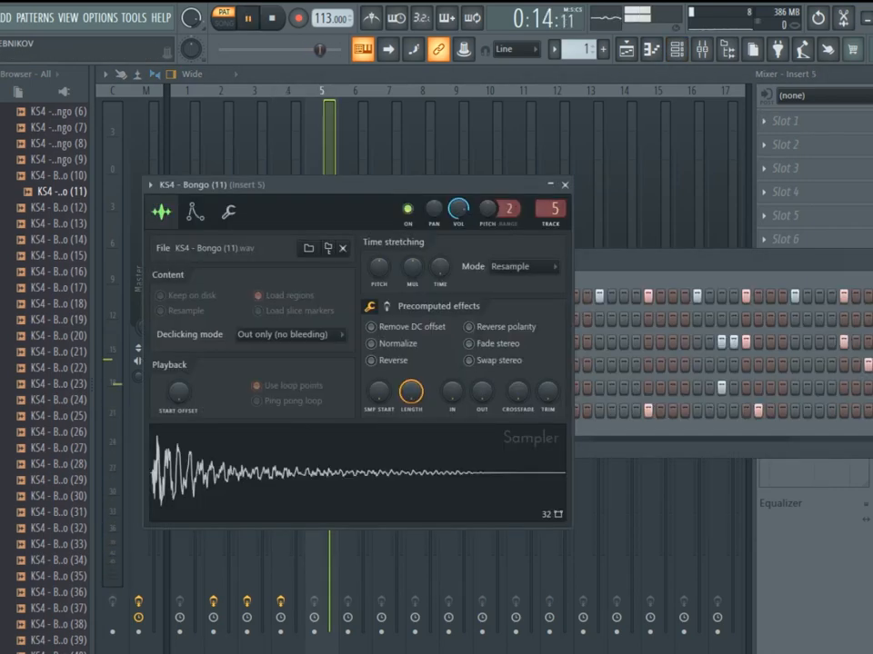
click(228, 212)
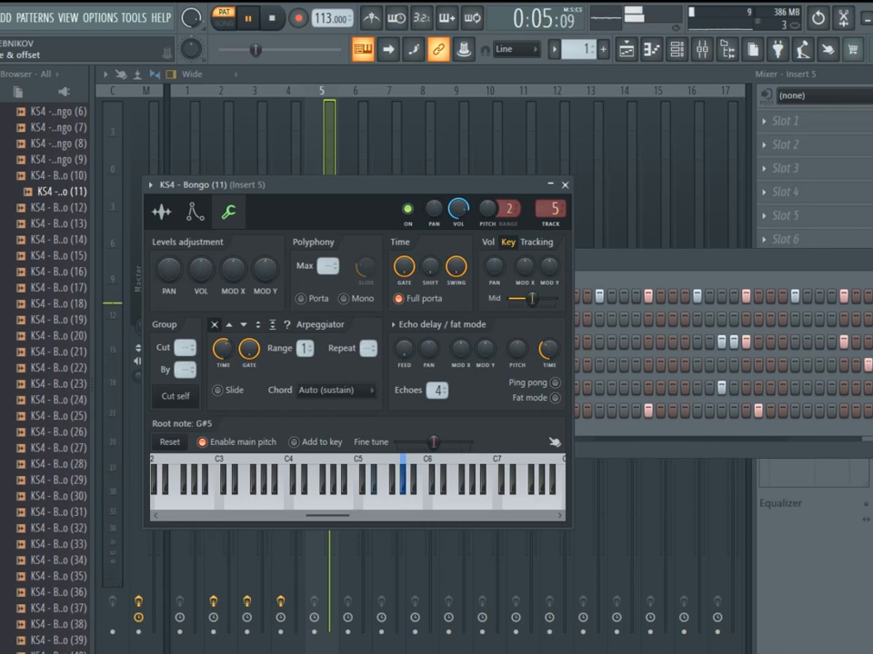
click(161, 212)
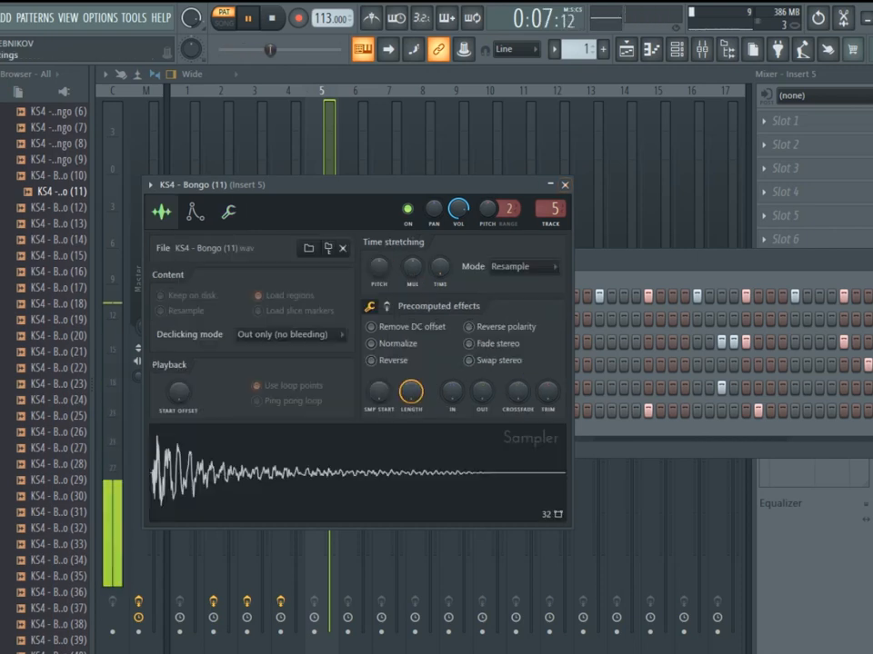
click(195, 212)
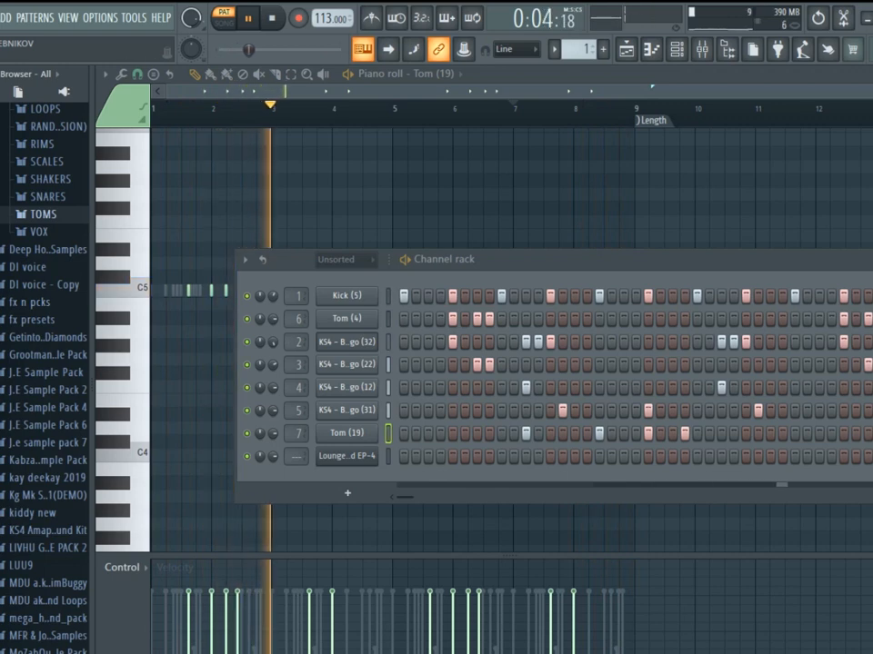
Try to create a group from mixer tracks 6 and 7 without entering a name
key(F9)
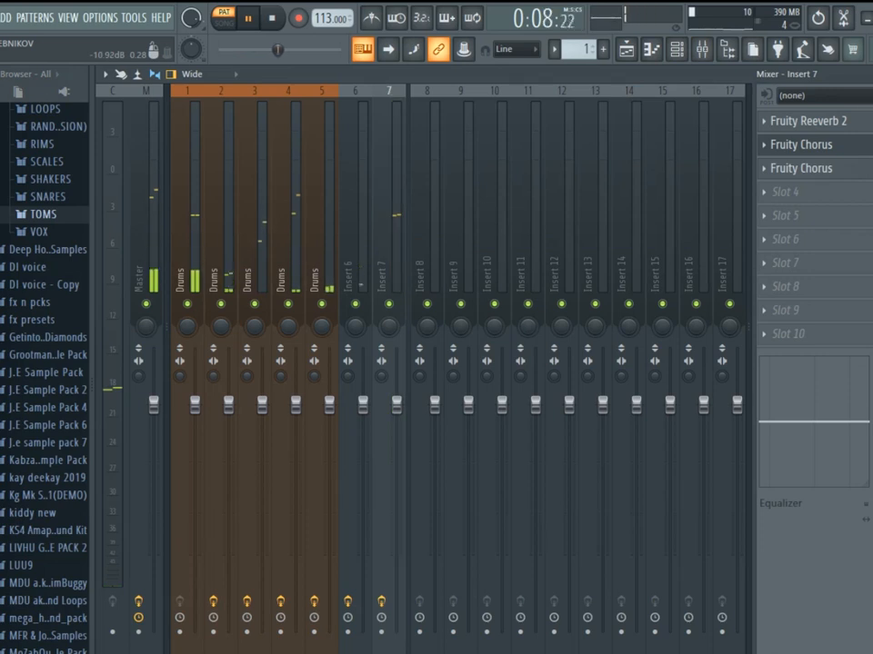
drag(356, 91, 396, 91)
right_click(406, 87)
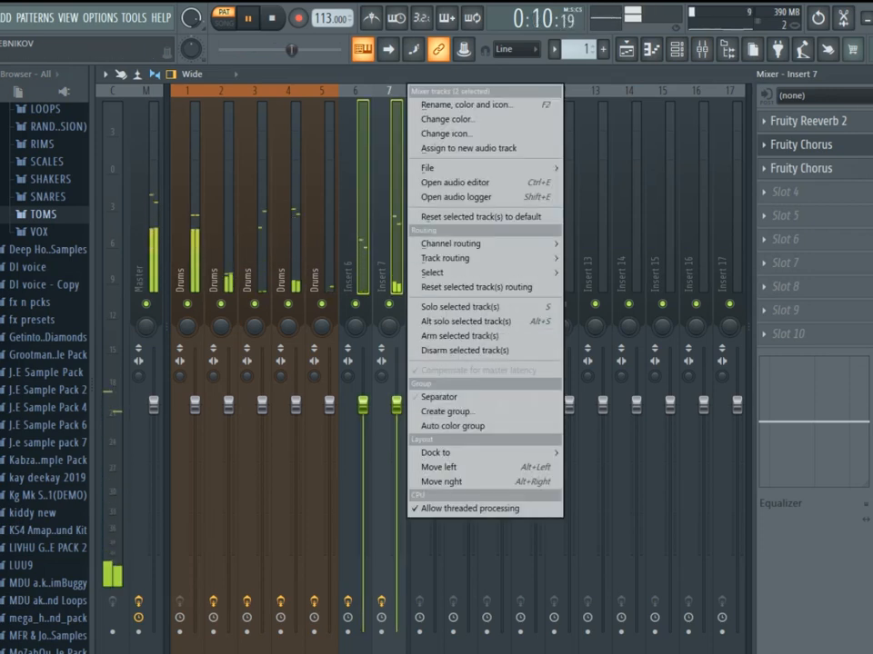
click(447, 411)
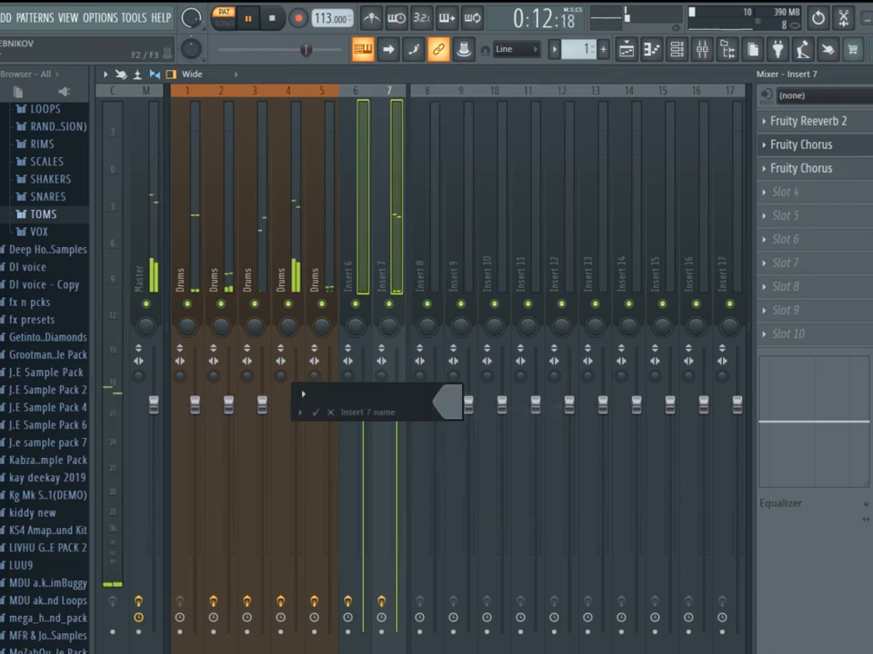
key(Return)
Remove the group separator in front of mixer Insert 6
right_click(364, 181)
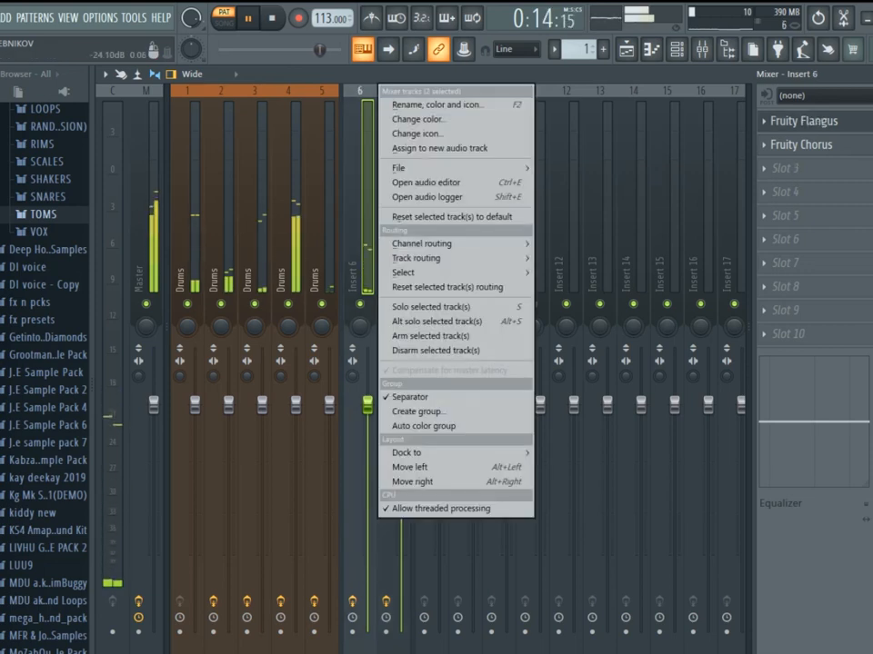
key(Escape)
click(369, 89)
right_click(376, 87)
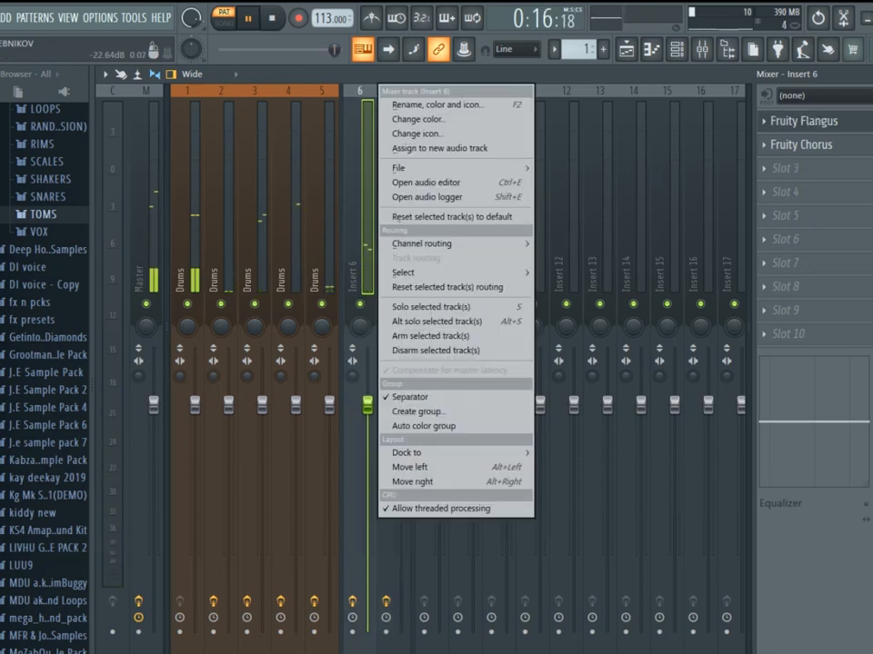
click(418, 397)
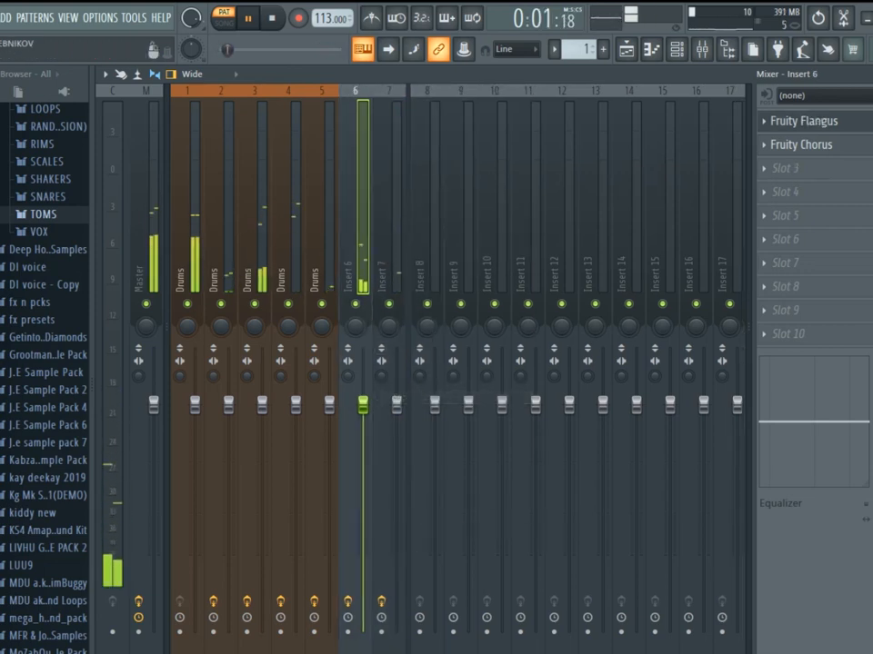
Select mixer Inserts 6 and 7 together and apply Auto color group
ctrl+shift+click(390, 182)
right_click(391, 182)
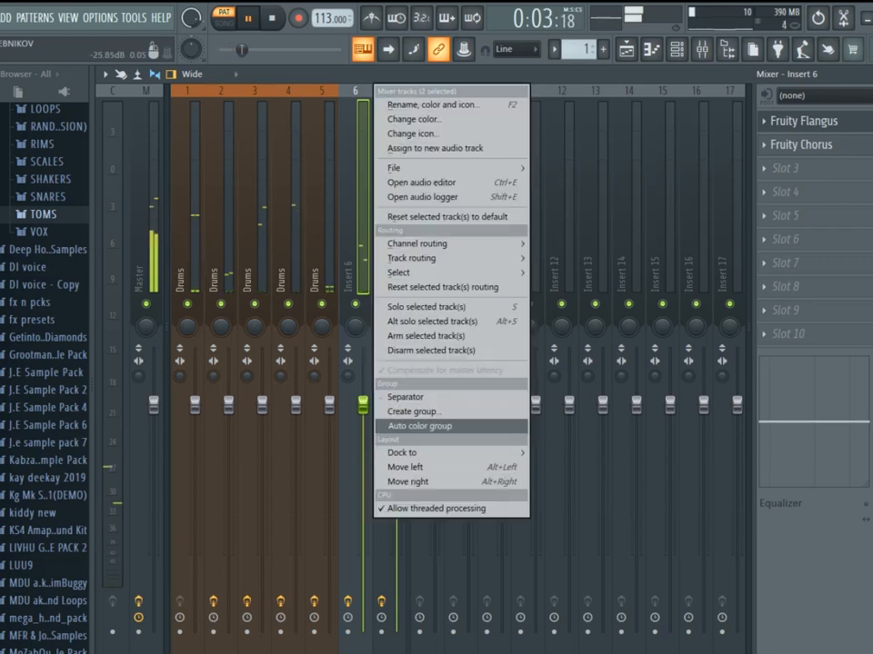
click(418, 425)
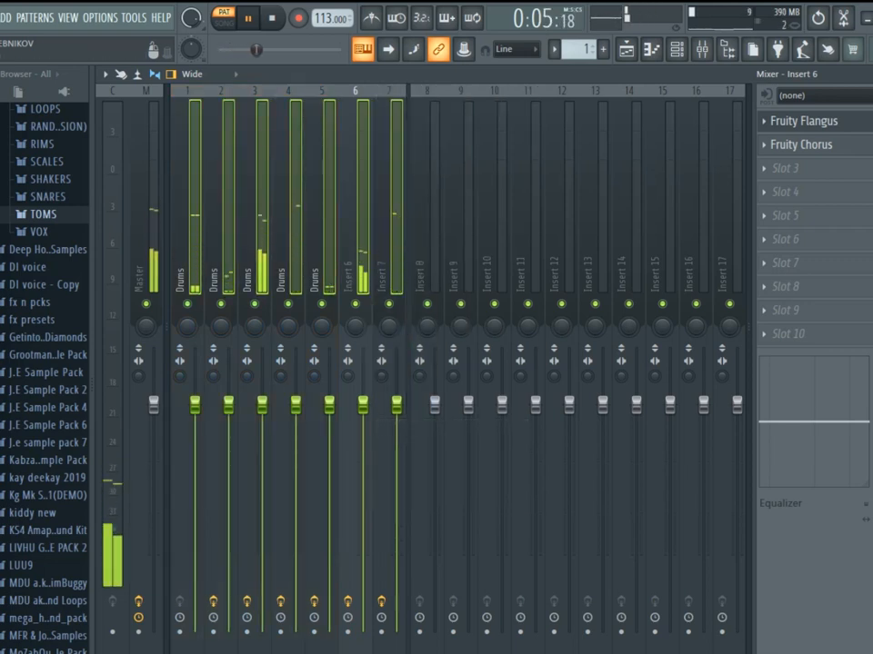
Rename the selected mixer tracks 1 to 7 as Drums and give them the Sienna color #9F5F35
right_click(400, 90)
click(448, 411)
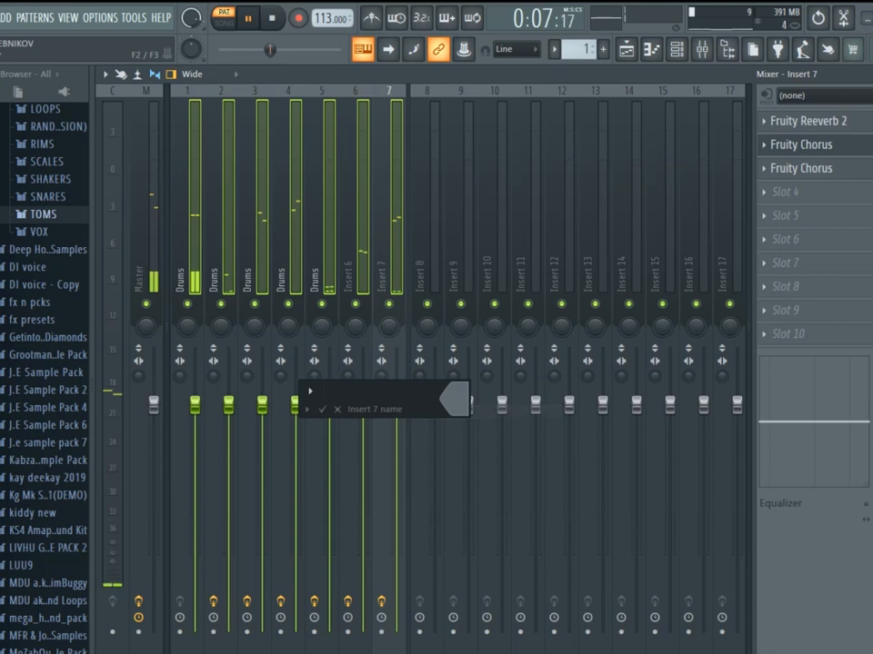
click(455, 400)
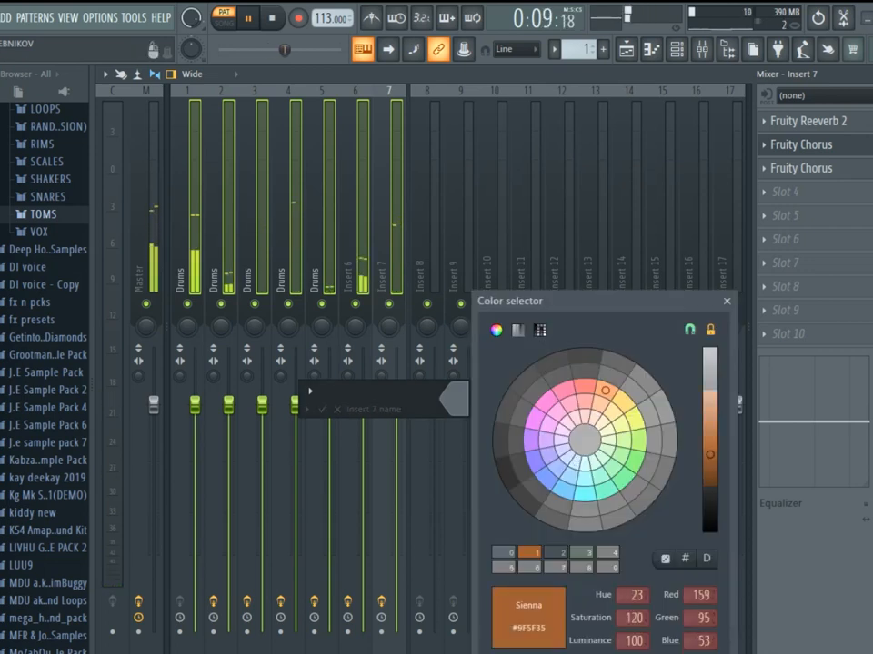
click(711, 652)
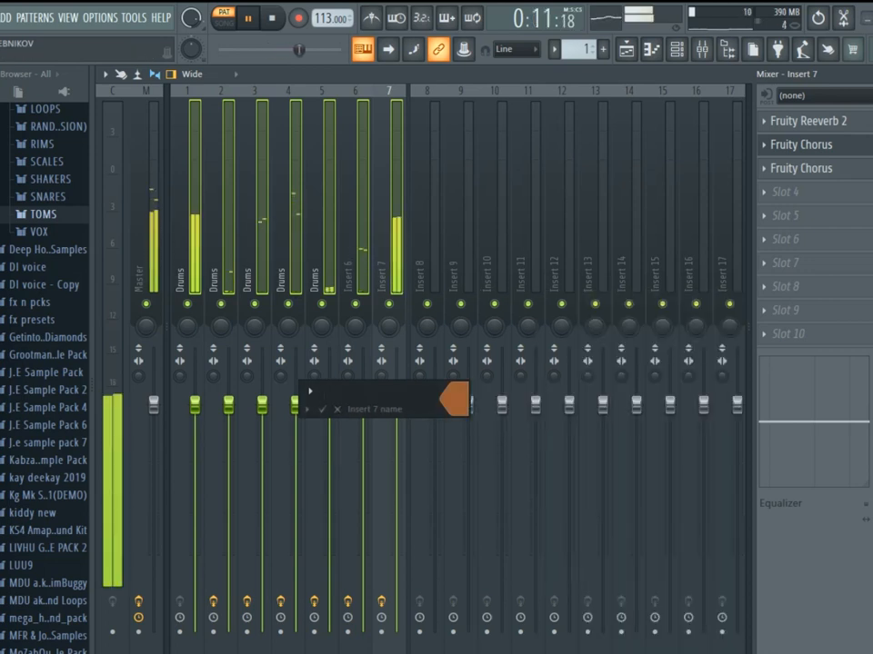
text(d)
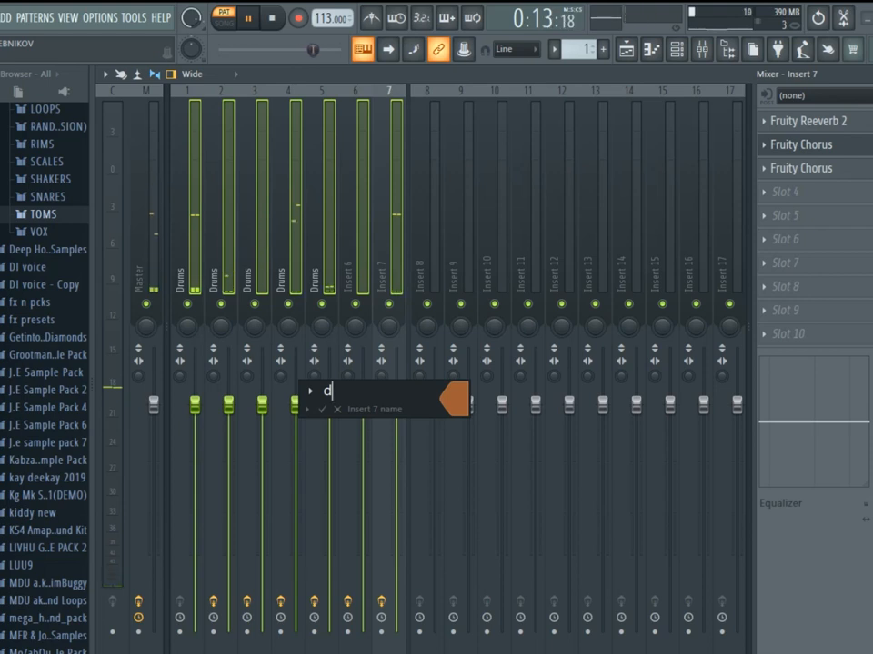
text(Dr)
key(BackSpace)
key(BackSpace)
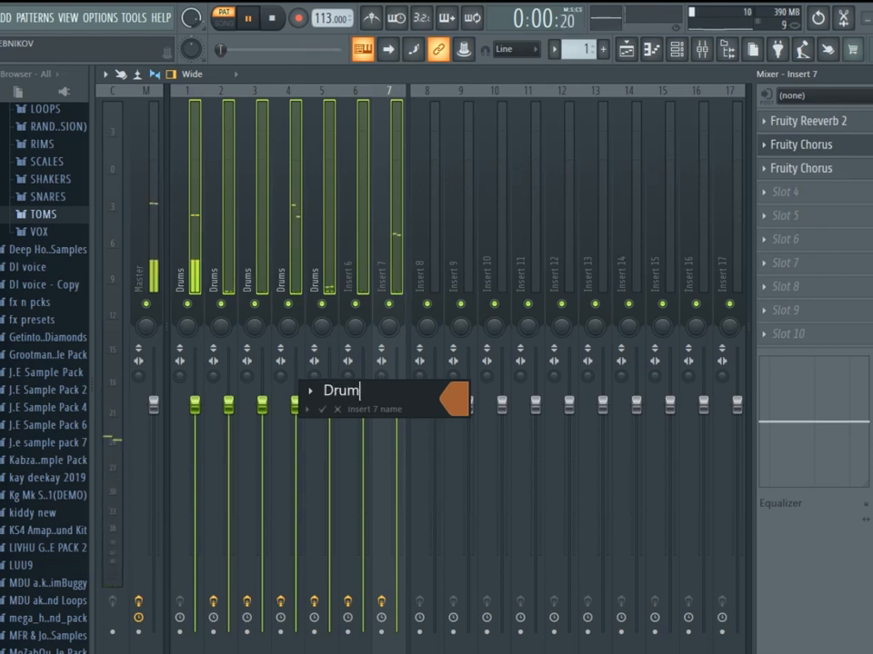
key(Return)
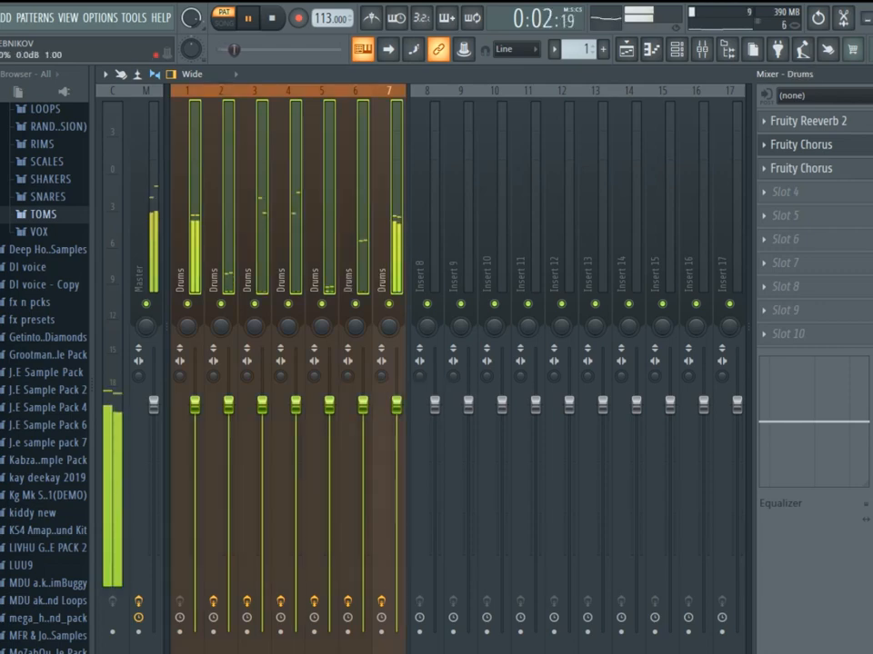
Bring up the channel rack and look through the SNARES sample folder for a sound
click(676, 49)
scroll(50, 467, up, 5)
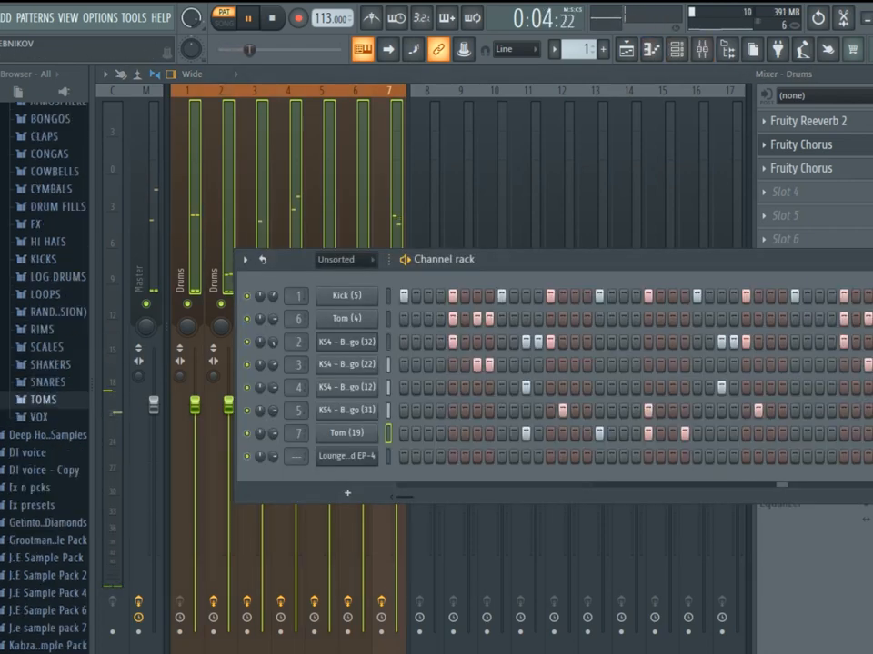
click(48, 486)
click(56, 295)
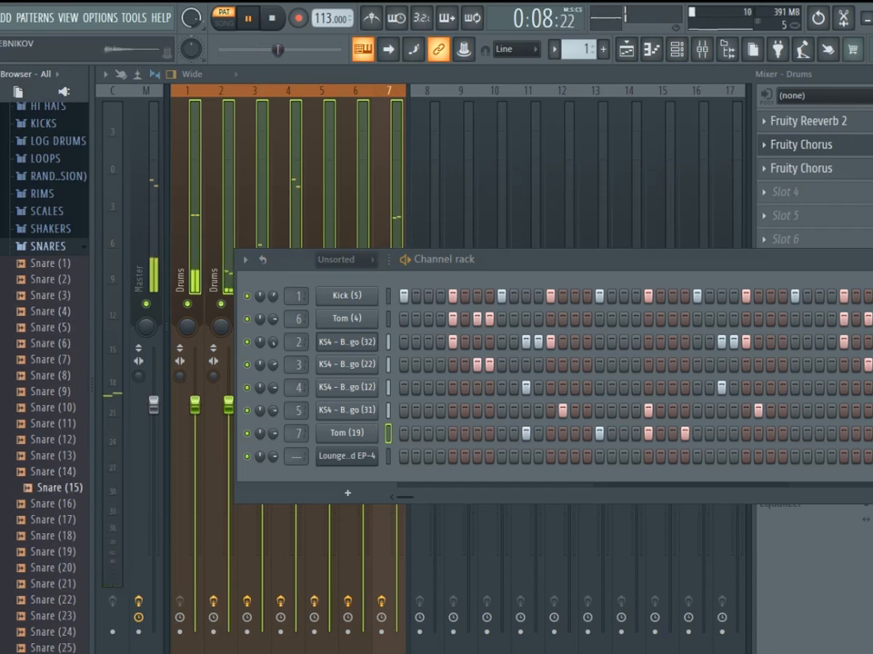
Audition several samples from the SHAKERS folder, including Shaker (3)
click(48, 247)
click(50, 229)
click(52, 262)
click(52, 279)
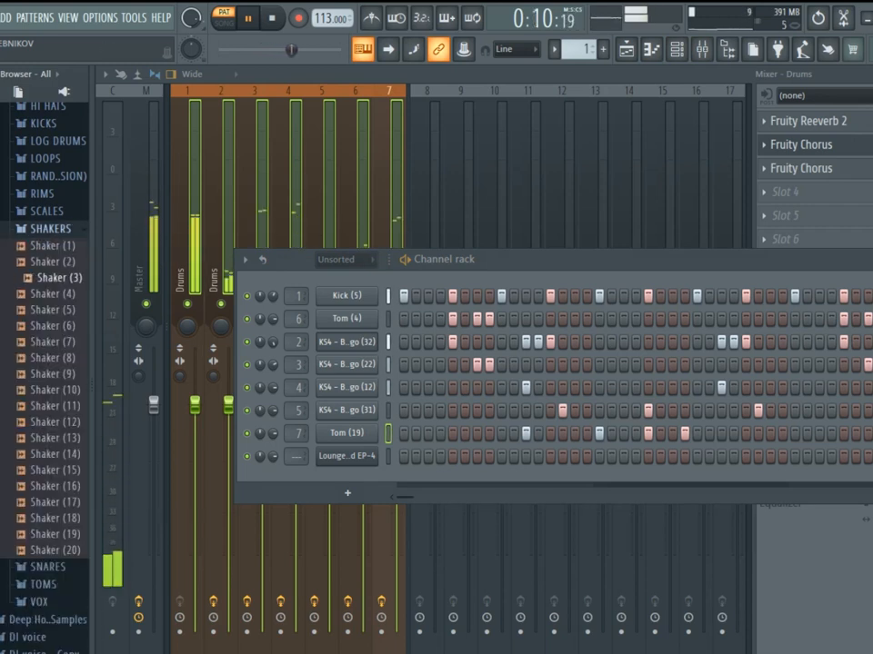
click(55, 293)
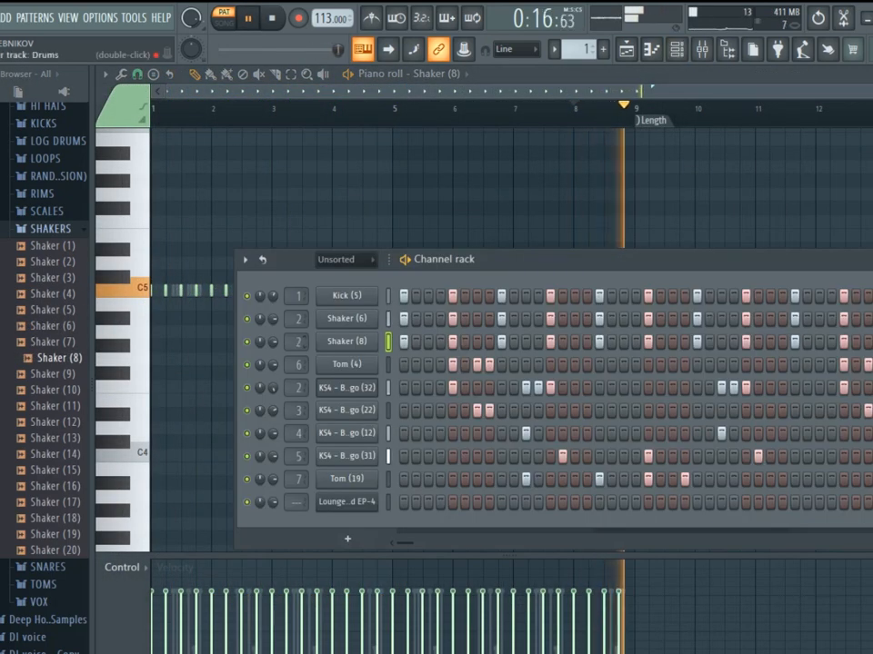
Set the Shaker (8) channel's time-stretching mode to Stretch and close its settings
click(346, 342)
click(602, 347)
click(585, 389)
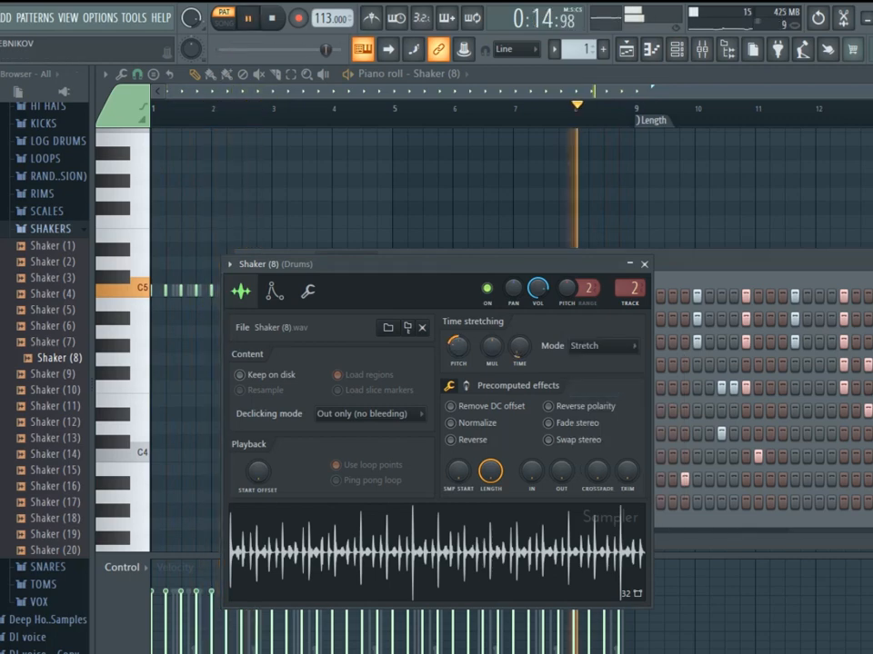
key(Escape)
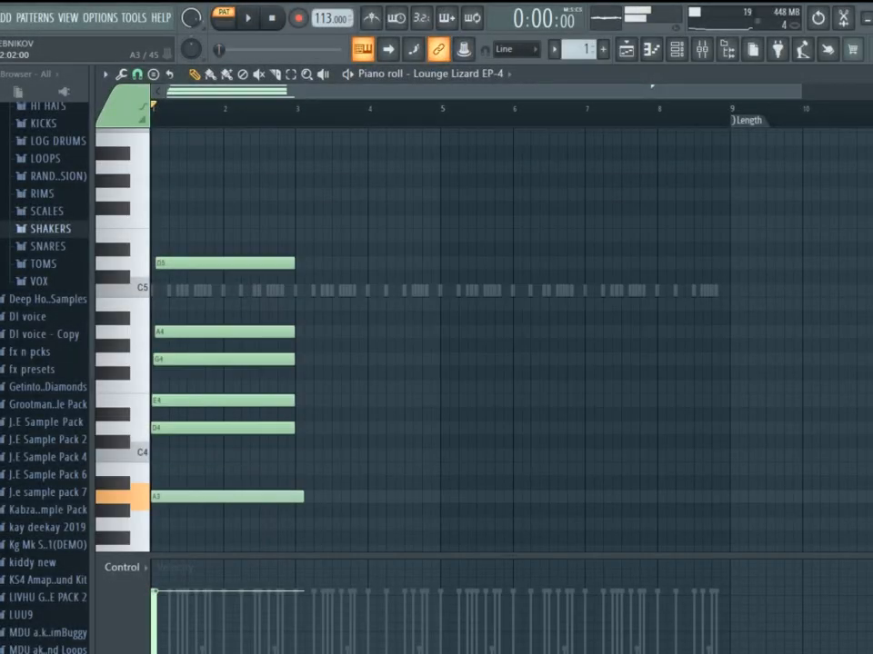
Add a C4 note to the Lounge Lizard EP-4 chord at bar 1, remove its D4 note, and play the pattern
drag(159, 485, 159, 455)
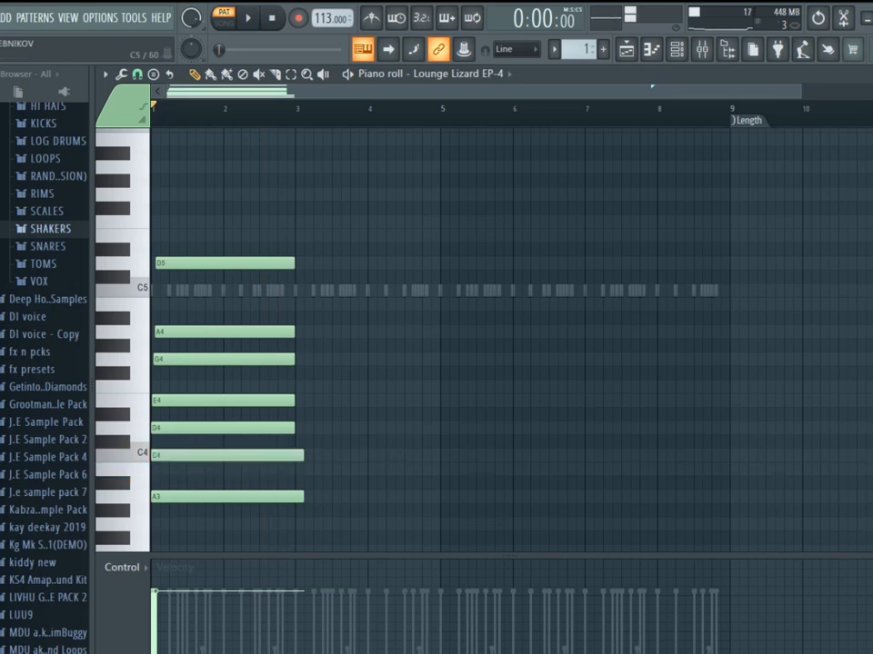
right_click(162, 428)
key(space)
click(318, 346)
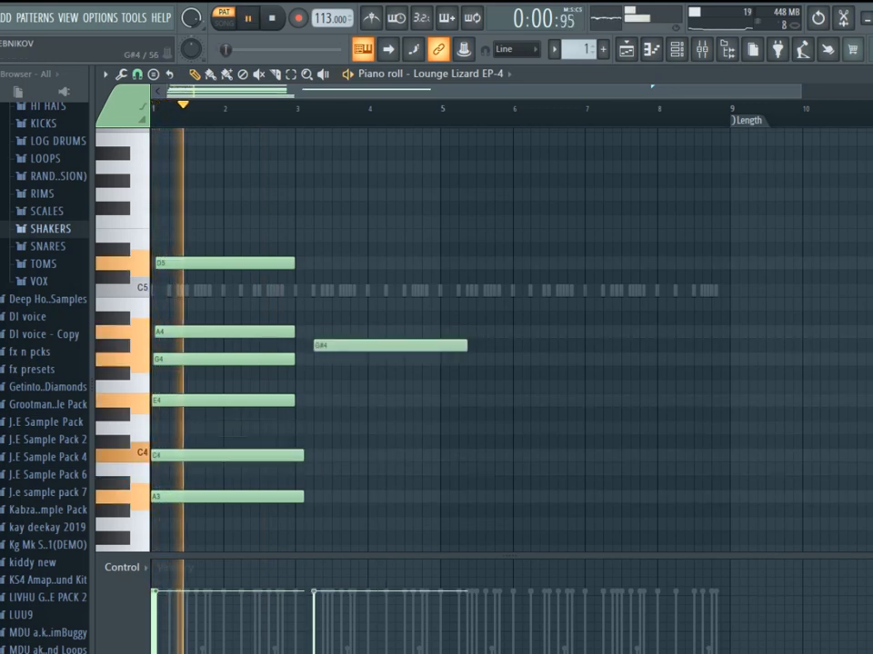
right_click(320, 345)
drag(351, 386, 295, 524)
click(317, 385)
right_click(318, 386)
Trim the C4 and A3 notes to end at bar 3 and duplicate the whole chord into bars 3 and 4
drag(316, 436, 299, 516)
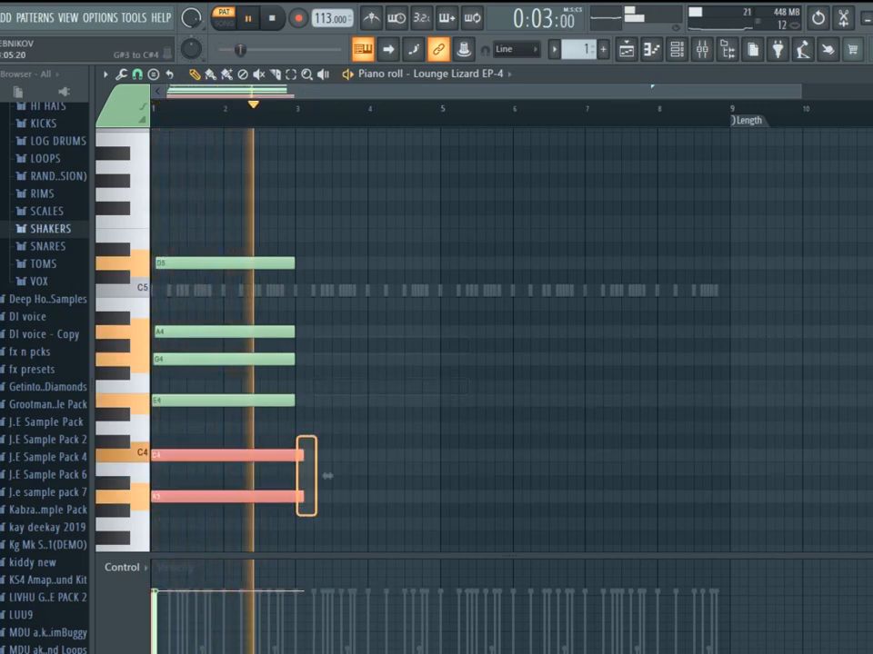
mouse_move(327, 476)
mouse_down()
mouse_move(309, 474)
mouse_move(318, 475)
mouse_up()
key(ctrl+d)
key(ctrl+a)
key(ctrl+b)
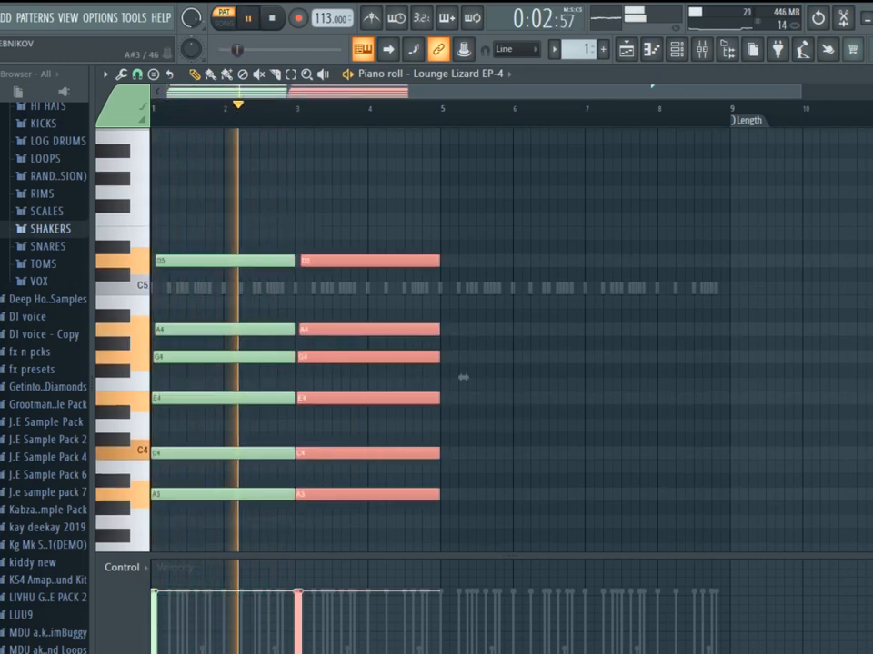
key(ctrl+d)
key(space)
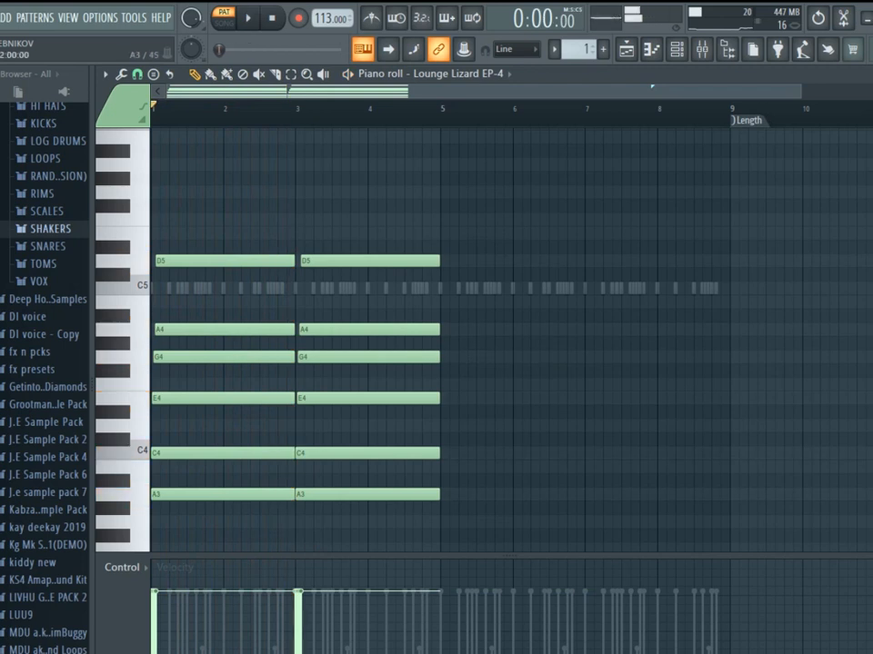
Rework the chord at bar 3 with the notes E3, G3, B3, D4 and F#4, remove its G4 note, and play the pattern
mouse_move(304, 536)
mouse_down()
mouse_move(304, 548)
mouse_move(304, 531)
mouse_up()
click(304, 489)
drag(304, 462, 304, 337)
click(320, 310)
click(318, 310)
right_click(318, 310)
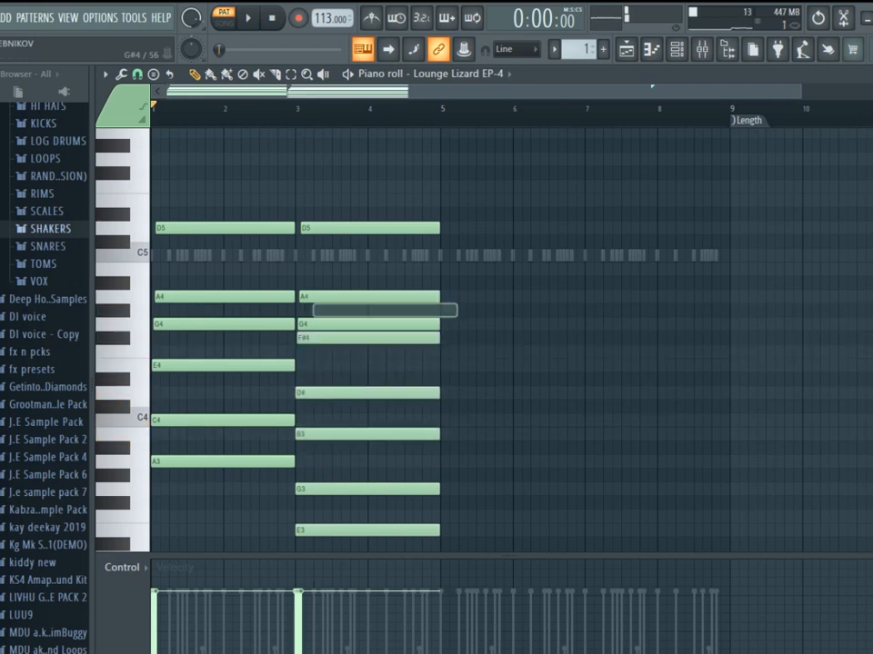
right_click(319, 324)
key(space)
Select all notes of the second chord and strum their start times with Preserve end enabled
click(354, 173)
right_click(354, 173)
drag(413, 173, 443, 550)
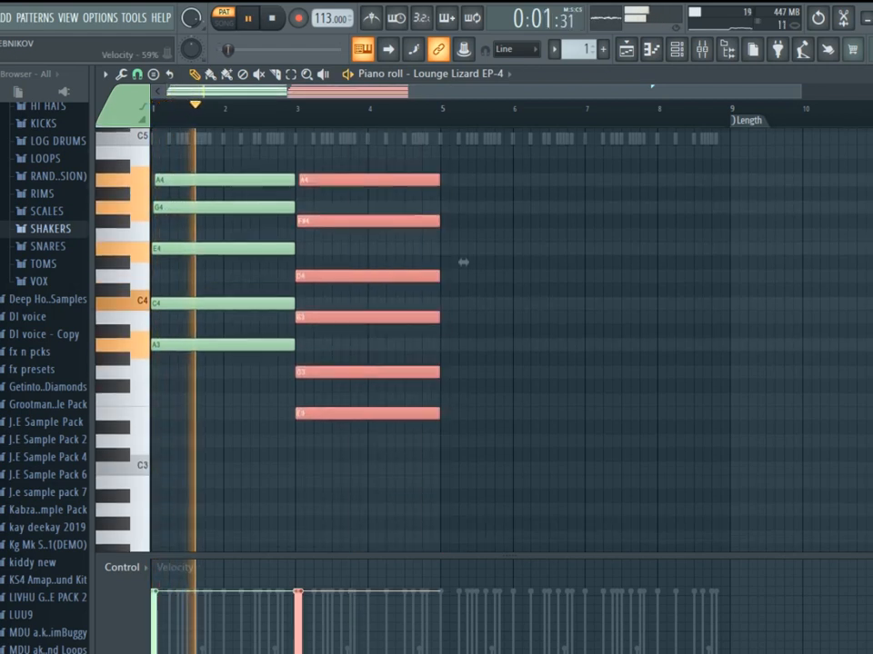
key(alt+s)
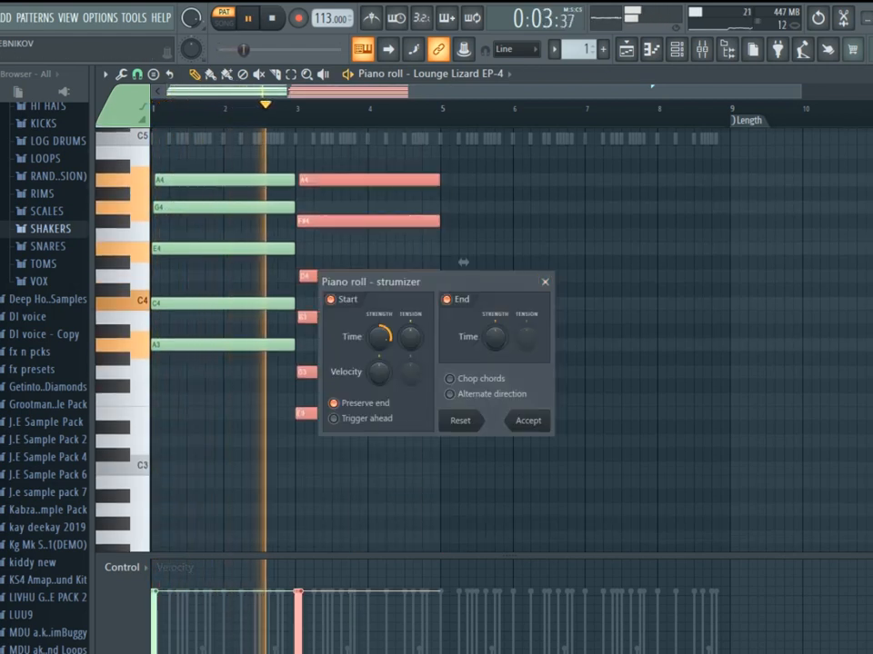
key(Return)
Duplicate the two-chord progression so it also fills bars 5 to 8
click(523, 234)
right_click(522, 234)
key(ctrl+b)
drag(752, 261, 752, 386)
click(487, 193)
right_click(487, 193)
click(541, 165)
right_click(542, 166)
click(578, 166)
right_click(579, 165)
click(597, 152)
right_click(597, 152)
Randomize the velocity levels of all chord notes without generating a random pattern
key(alt+r)
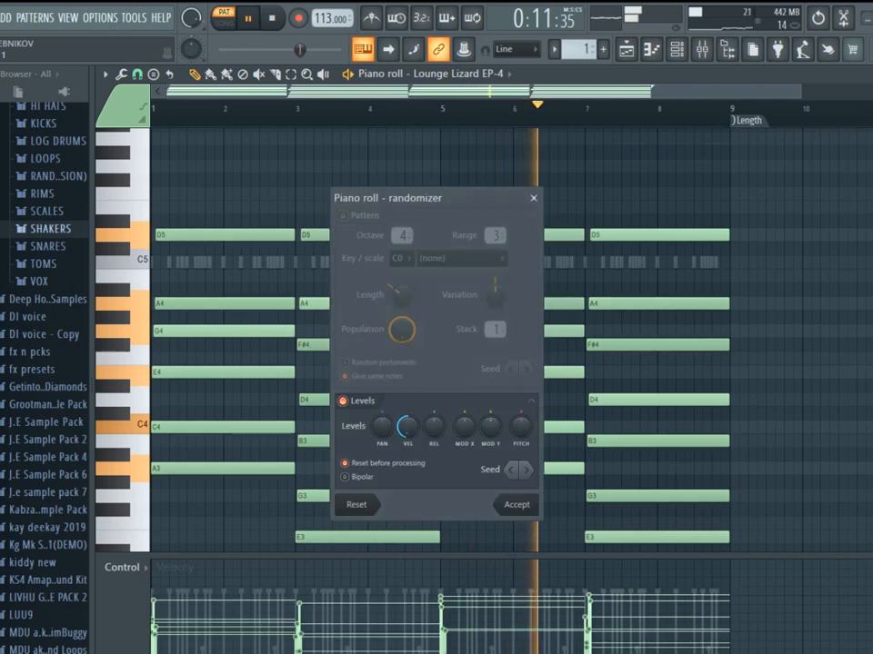
key(Return)
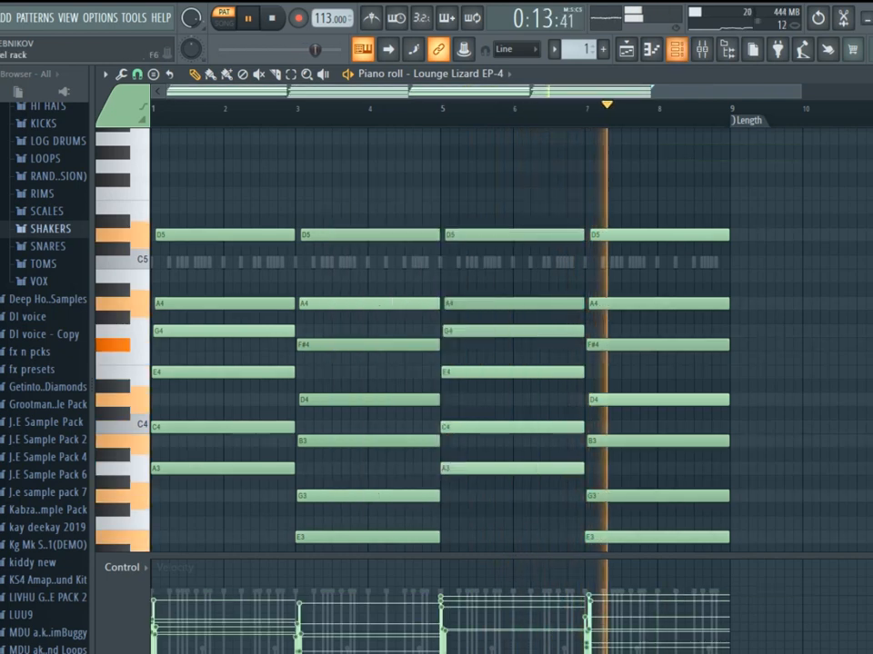
Load the Xpand!2 preset Dub 501 Pad_3 onto the Sgija Pad channel, audition it with the chords, and close the plugin
key(F6)
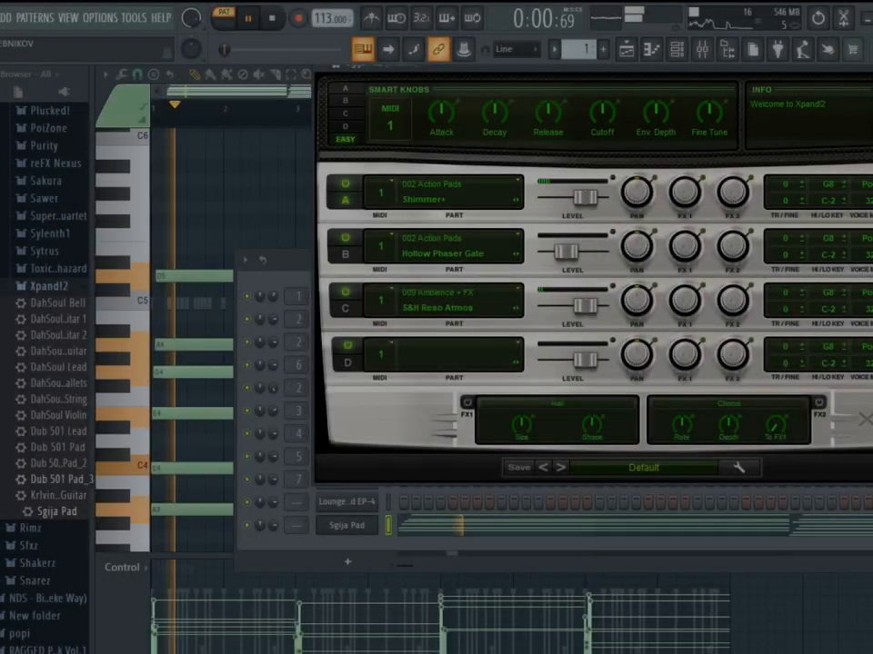
key(space)
drag(364, 520, 359, 526)
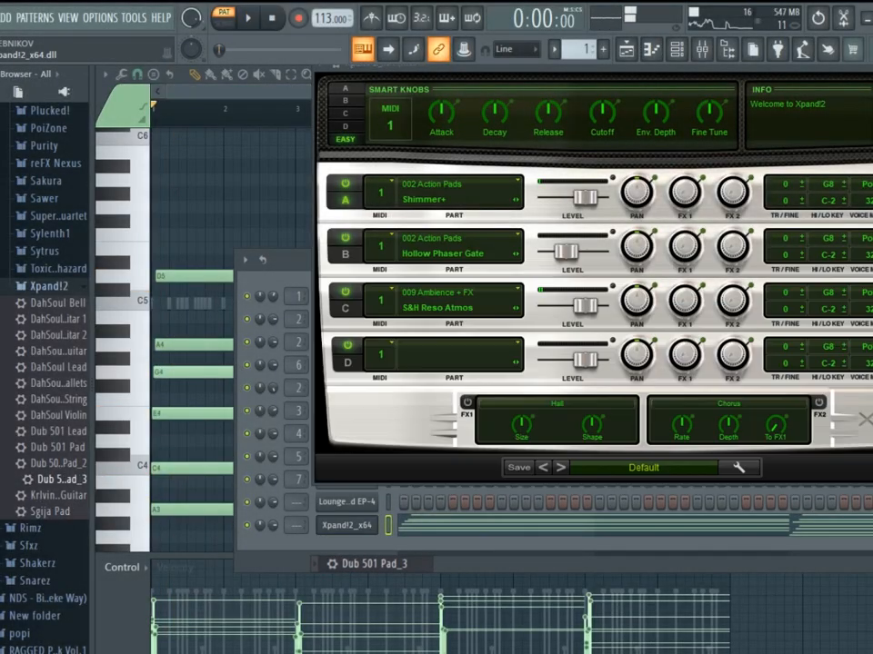
key(space)
drag(636, 68, 231, 86)
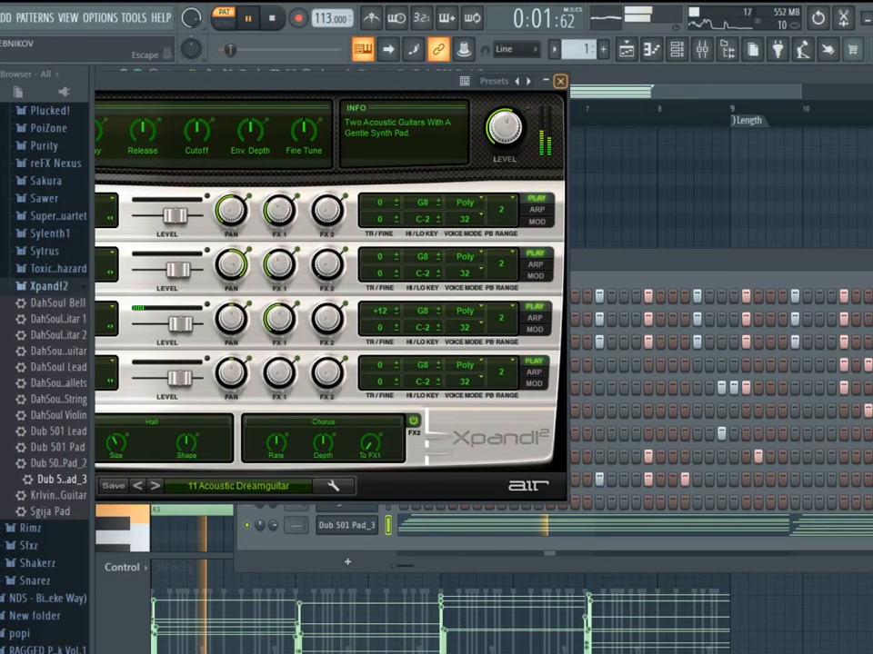
click(560, 82)
Route the Dub 501 Pad_3 channel to mixer Insert 8 and add Fruity Flangus in its first effect slot
drag(295, 525, 296, 498)
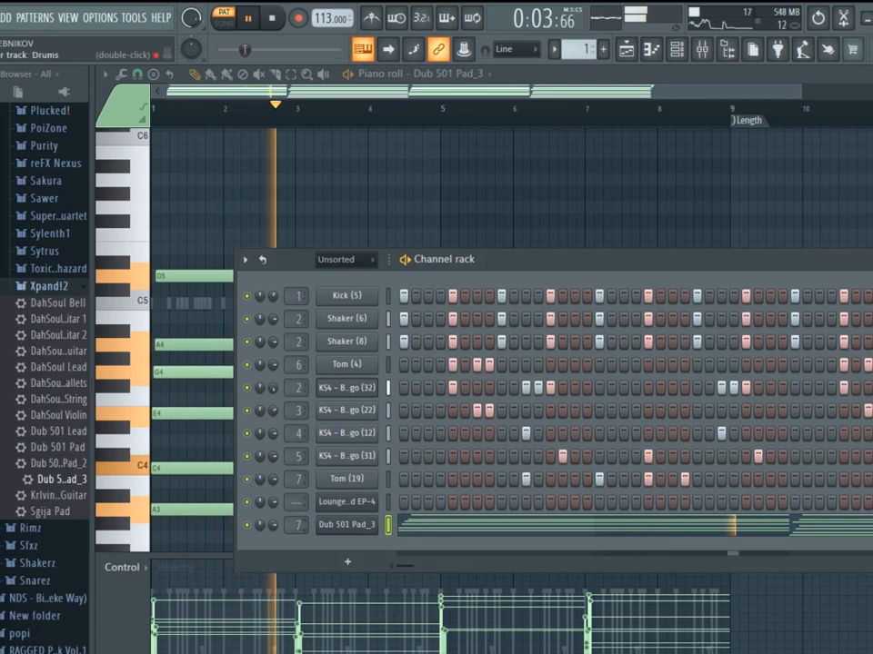
click(700, 50)
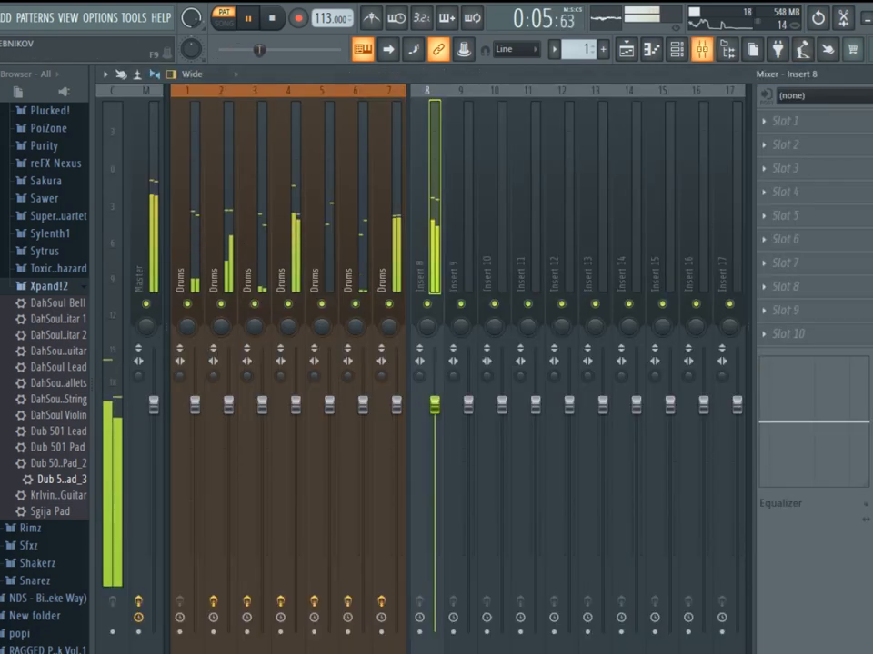
click(763, 121)
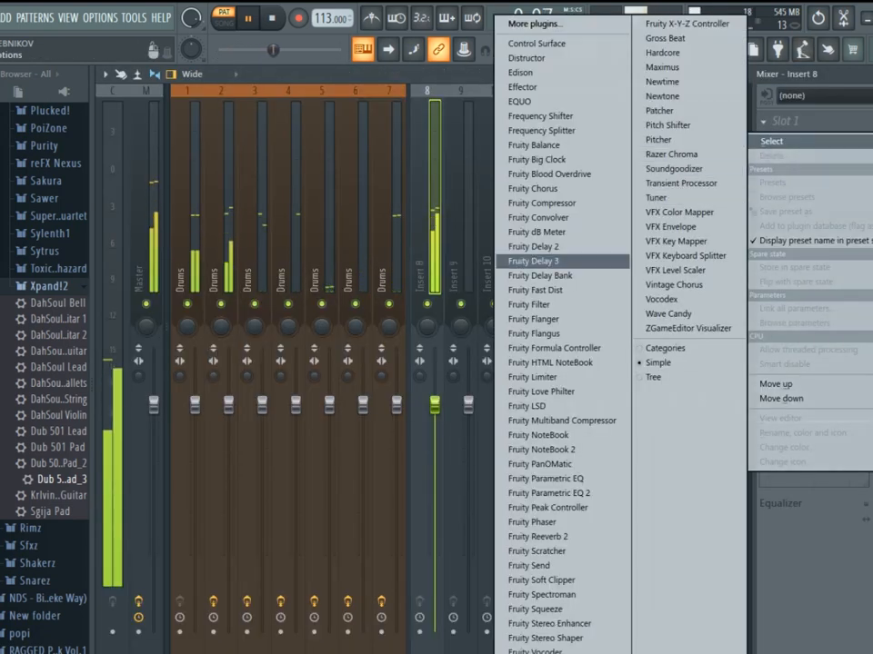
click(536, 333)
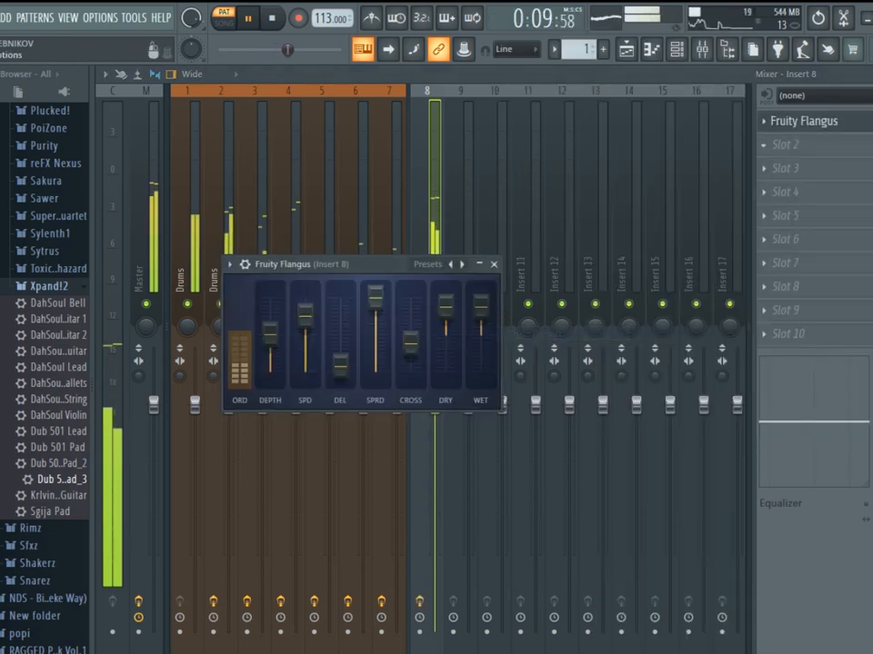
Add Fruity Parametric EQ 2 in slot 2 of Insert 8 and choose its 20Hz + 18kHz cut preset
click(791, 144)
click(561, 493)
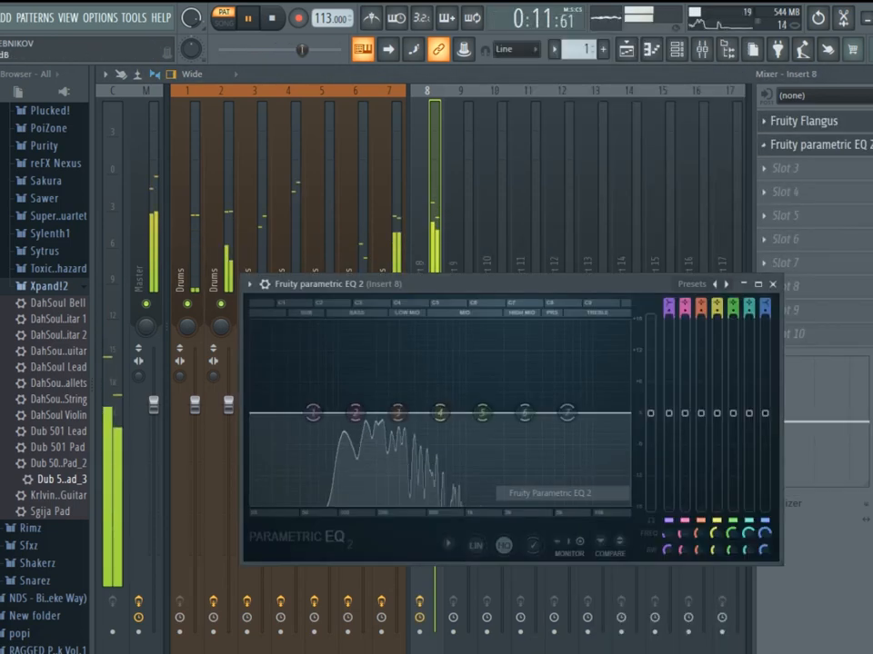
click(725, 285)
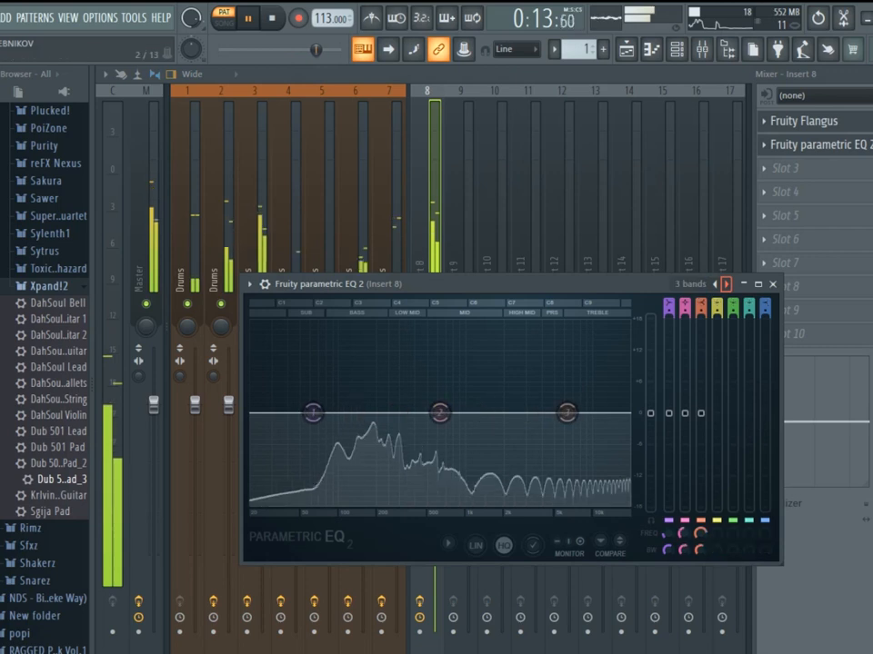
click(725, 284)
click(726, 284)
Raise the EQ's low cut to just above 100 Hz, lower its high cut to just above 10 kHz, and close it
drag(252, 414, 335, 414)
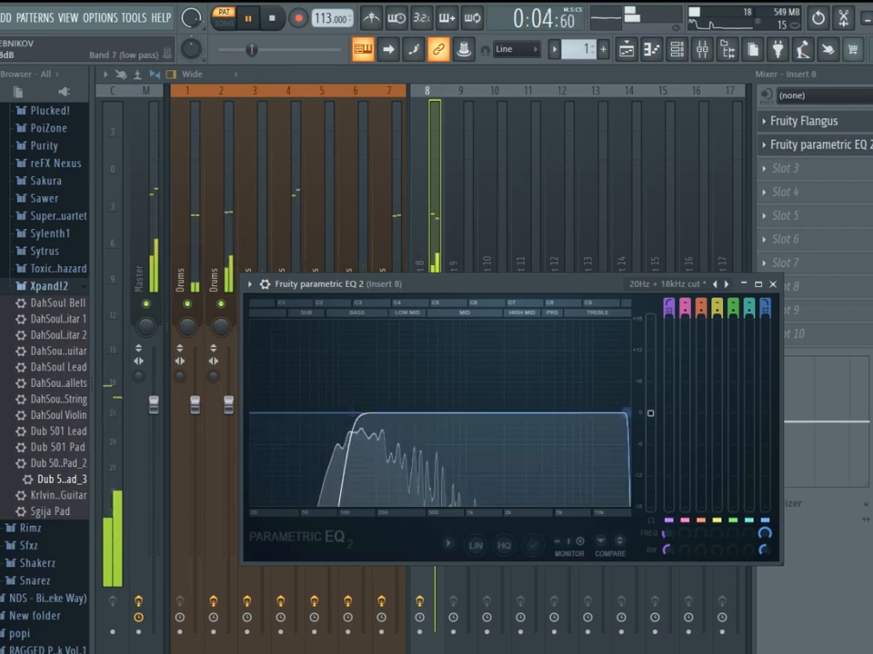
drag(627, 414, 602, 414)
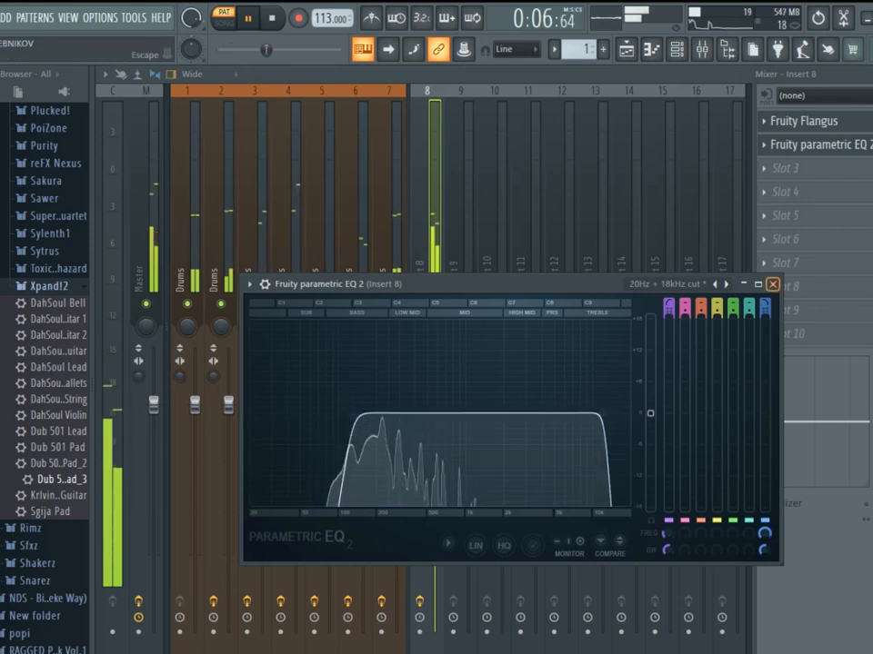
click(772, 285)
Try to add a Transient Processor in effect slot 3 of Insert 8
click(763, 169)
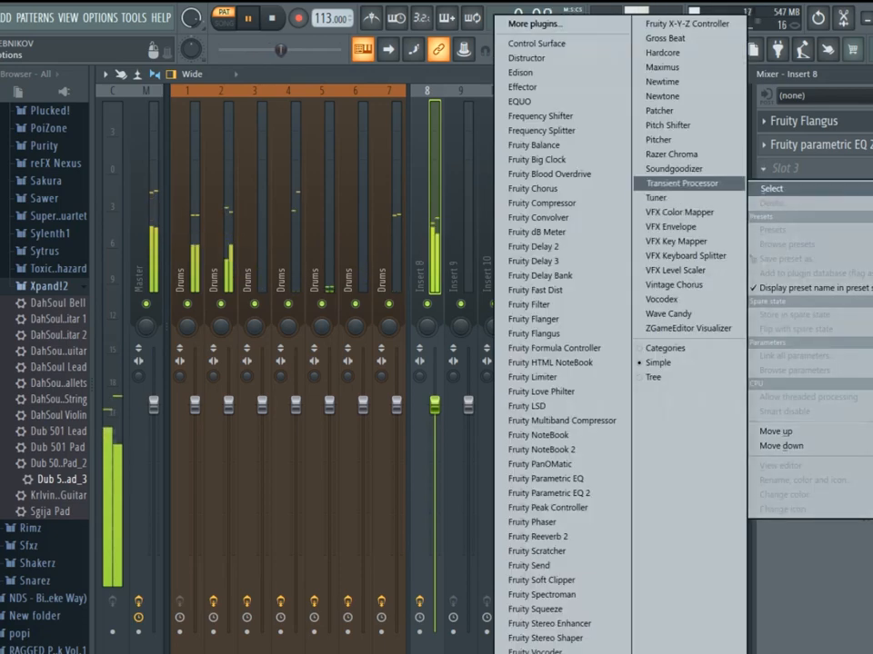
click(682, 183)
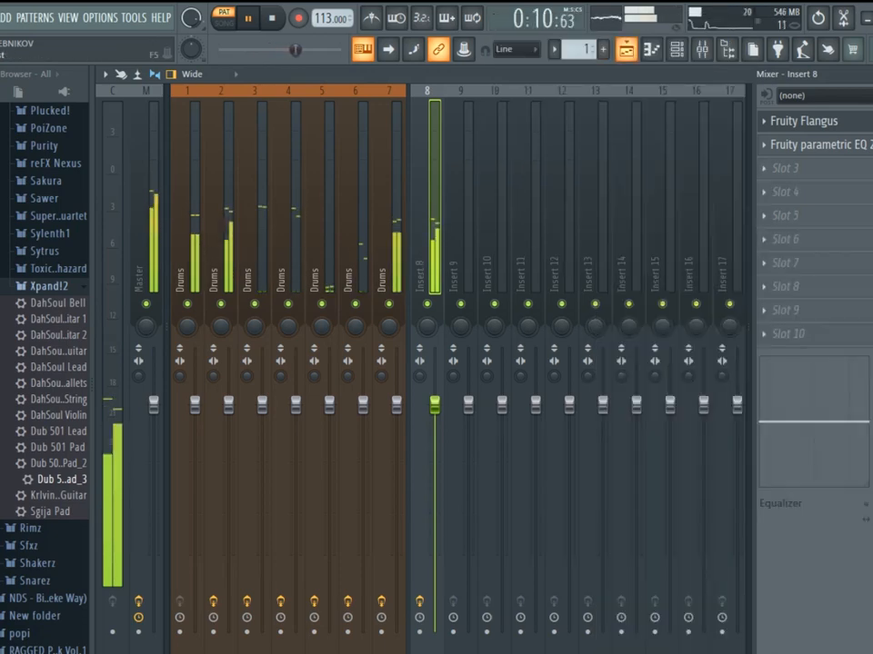
Bring up the channel rack, take the chord notes from the Dub 501 Pad_3 channel, and undo their removal from it
click(627, 49)
click(676, 49)
right_click(346, 526)
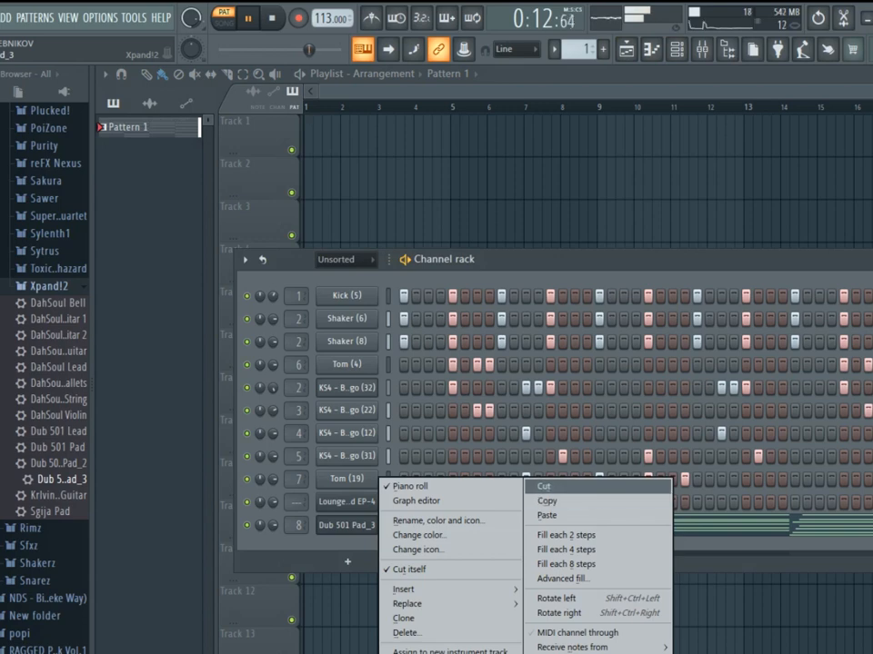
click(547, 501)
right_click(346, 502)
click(548, 499)
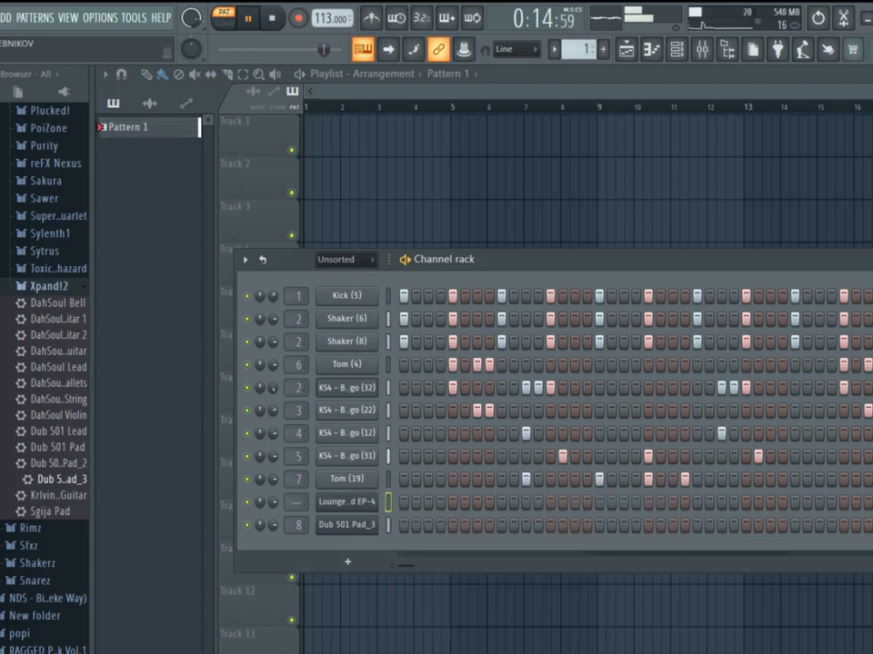
key(ctrl+z)
Paste the Dub 501 Pad_3 chord notes into the Lounge Lizard EP-4 channel
right_click(346, 501)
click(547, 516)
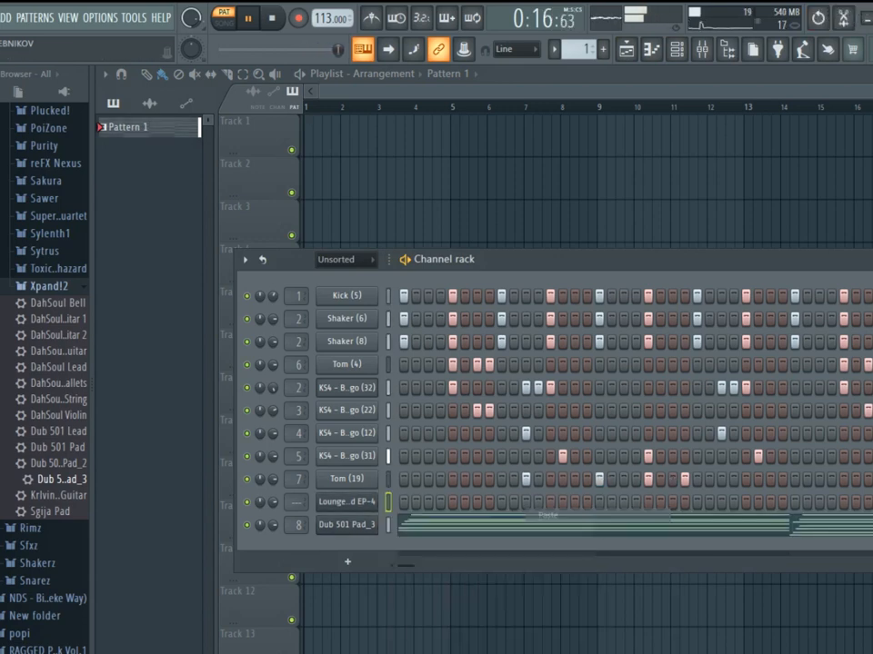
right_click(346, 502)
click(547, 501)
right_click(347, 501)
click(547, 516)
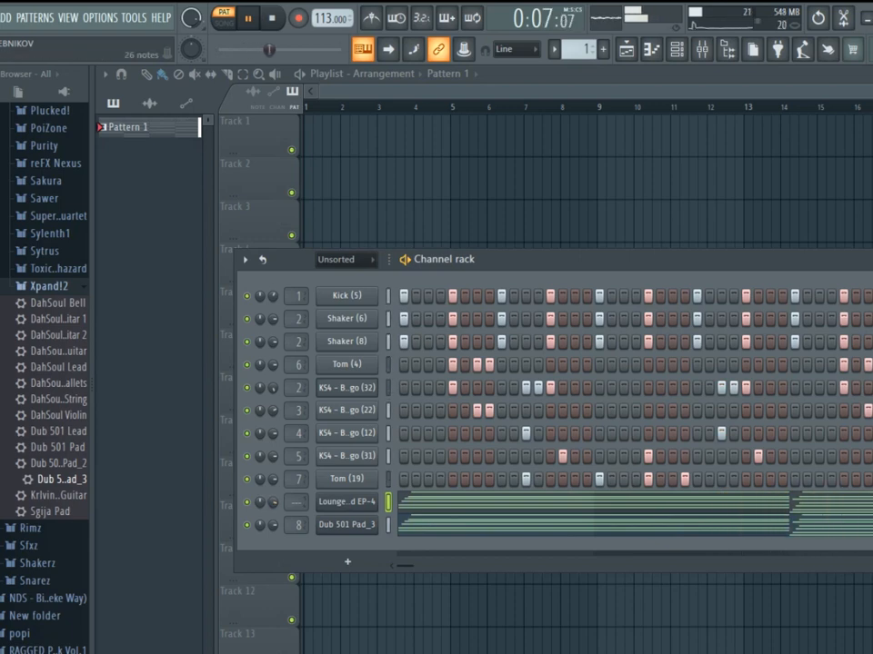
Try the Lounge Lizard EP-4 chord notes one octave higher and move them back down an octave
click(547, 506)
key(ctrl+Up)
scroll(547, 507, up, 3)
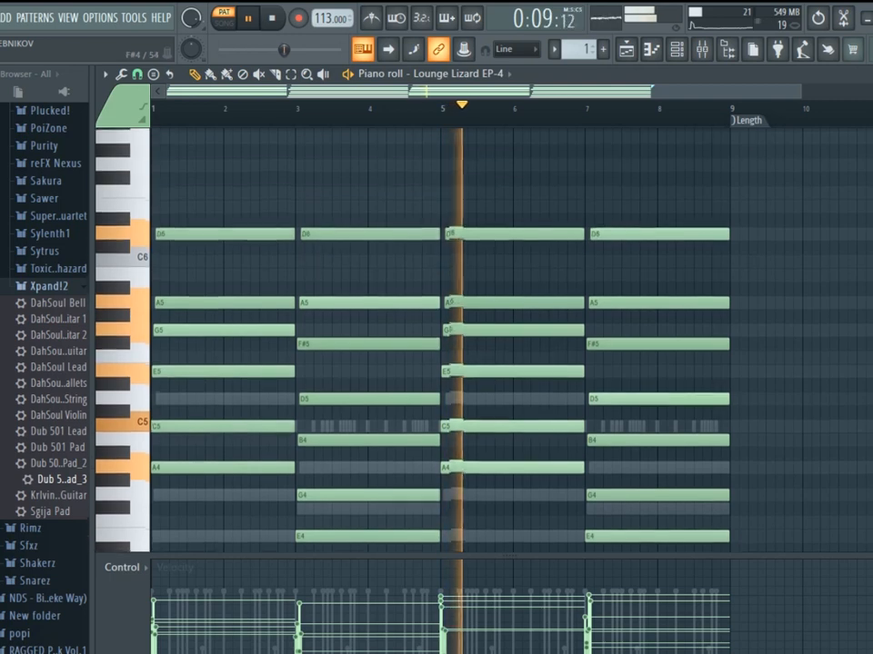
key(ctrl+Down)
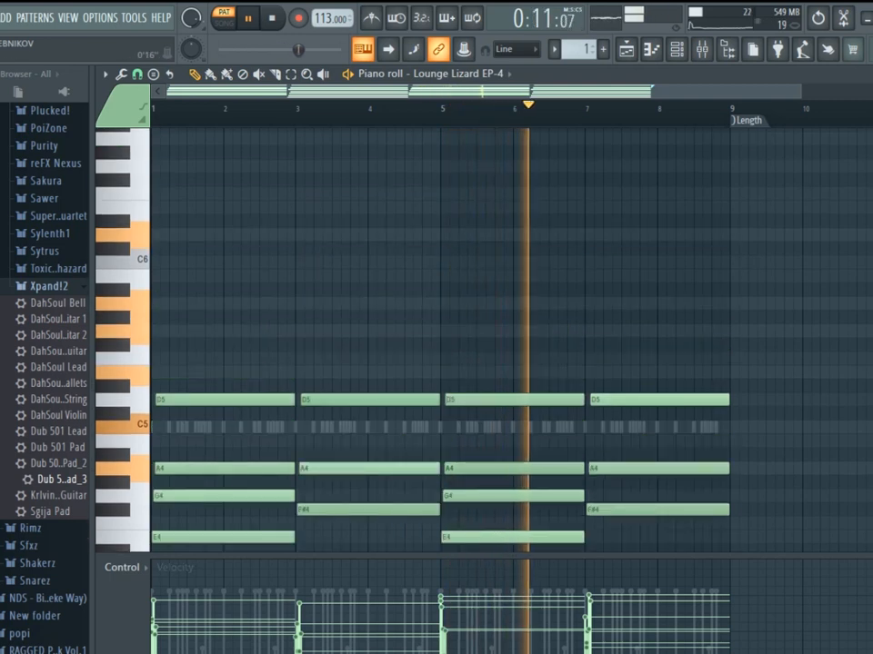
Route the Lounge Lizard EP-4 channel to mixer Insert 9 and bring up the mixer
key(F6)
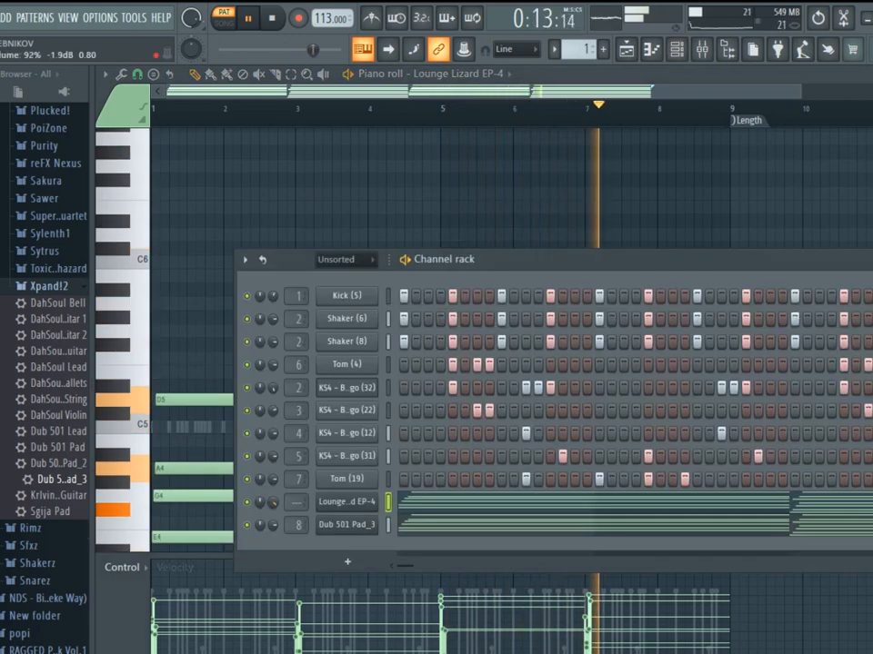
drag(297, 502, 296, 459)
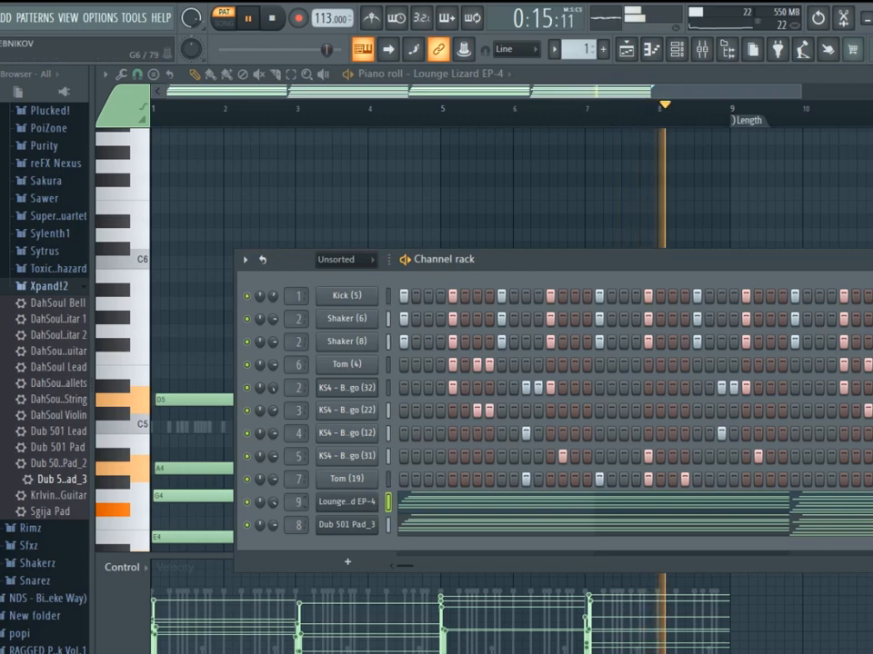
key(F9)
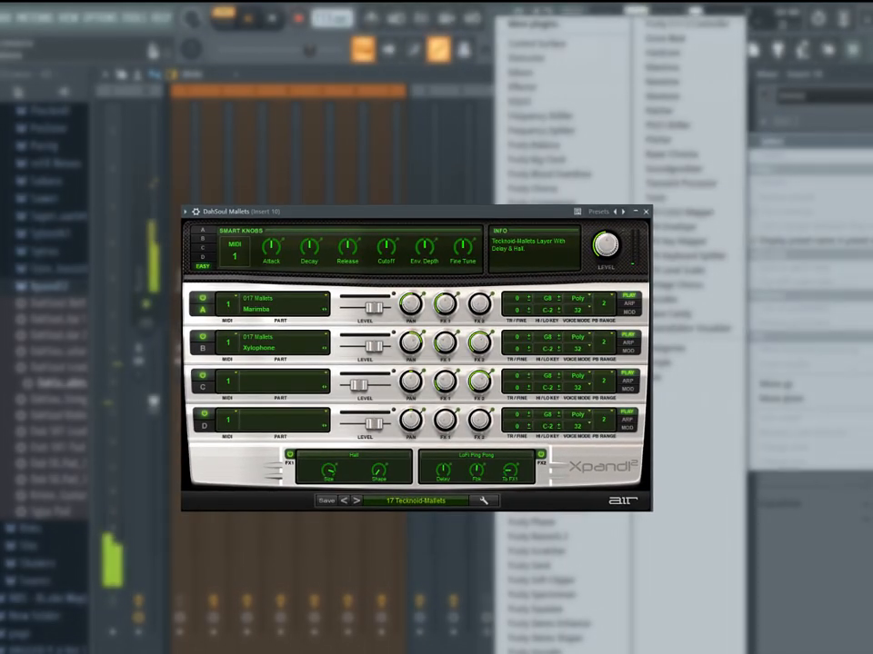
Add Fruity Delay 2 in slot 1 and Fruity Reeverb 2 in slot 2 of Insert 10
click(536, 247)
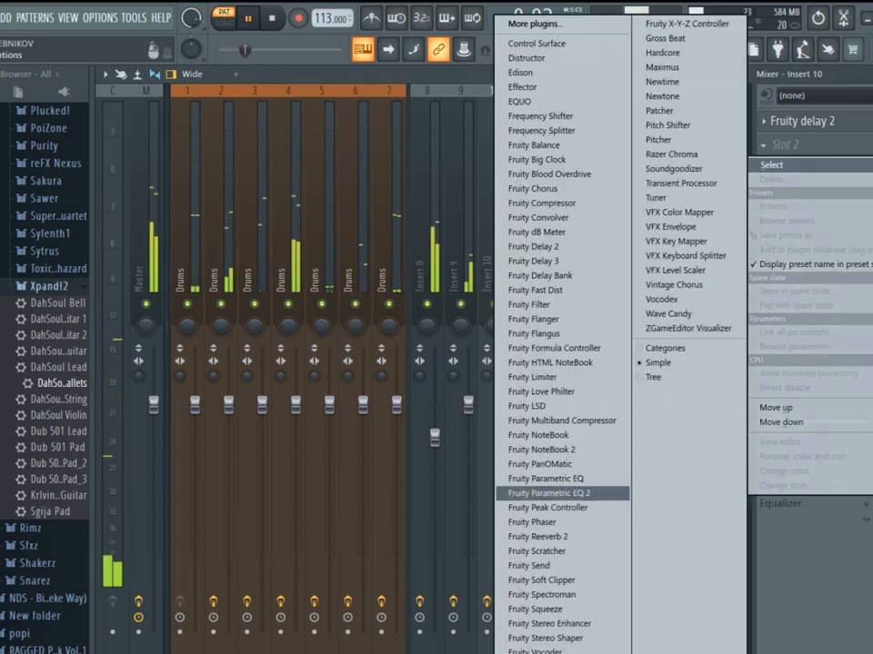
click(555, 536)
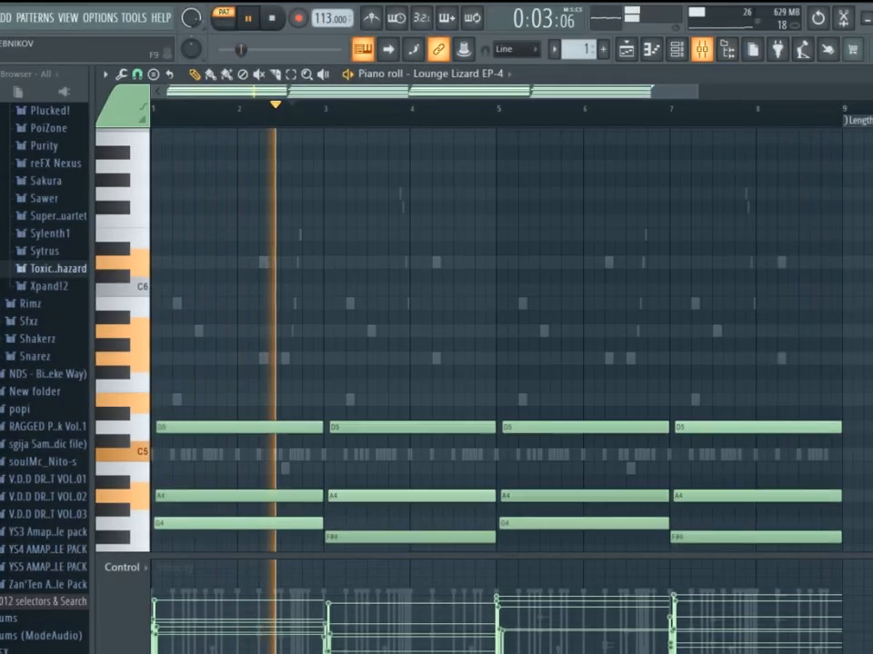
Delete Fruity Flangus from the first effect slot of mixer Insert 9
click(702, 50)
click(494, 227)
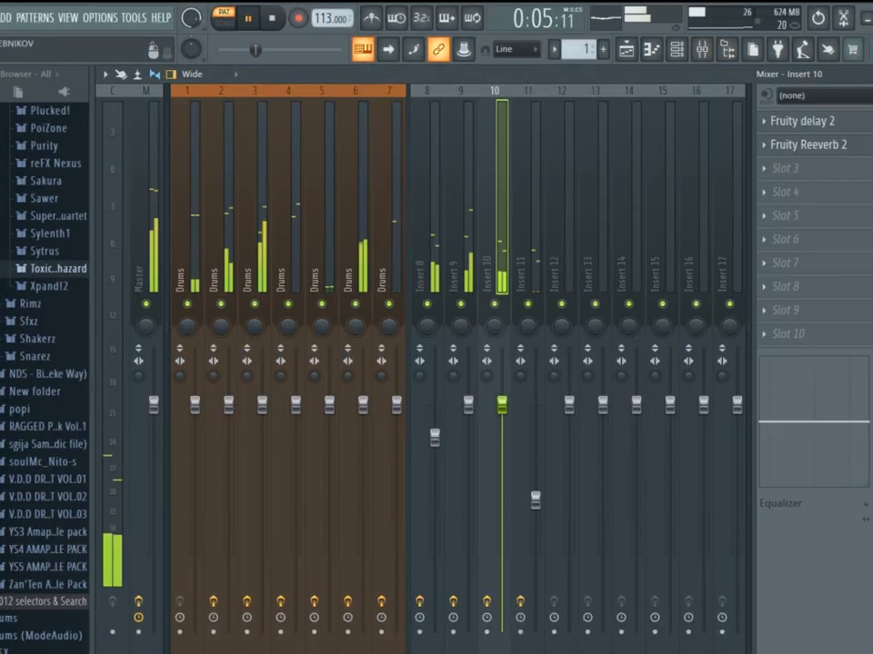
click(459, 227)
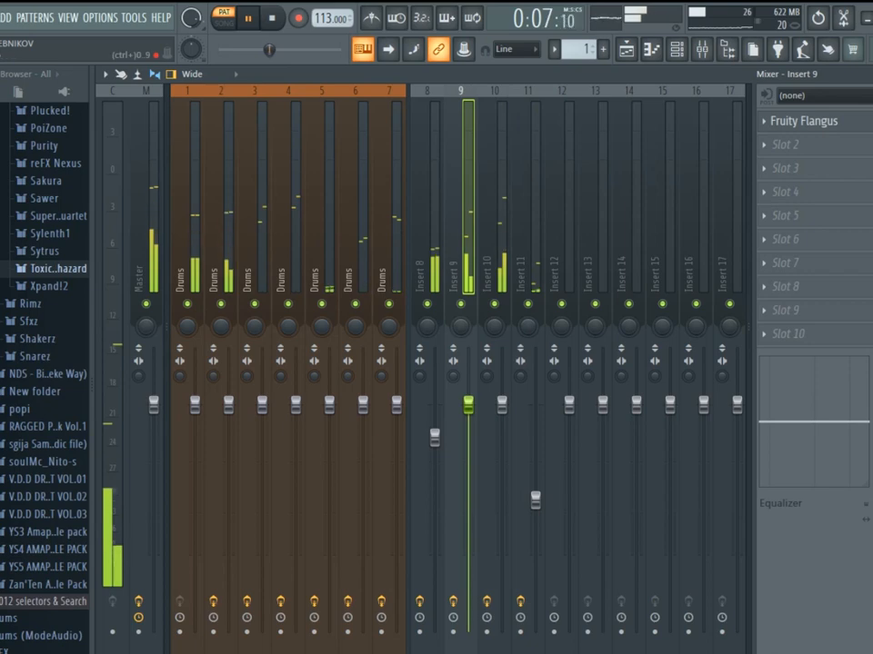
click(764, 120)
click(773, 155)
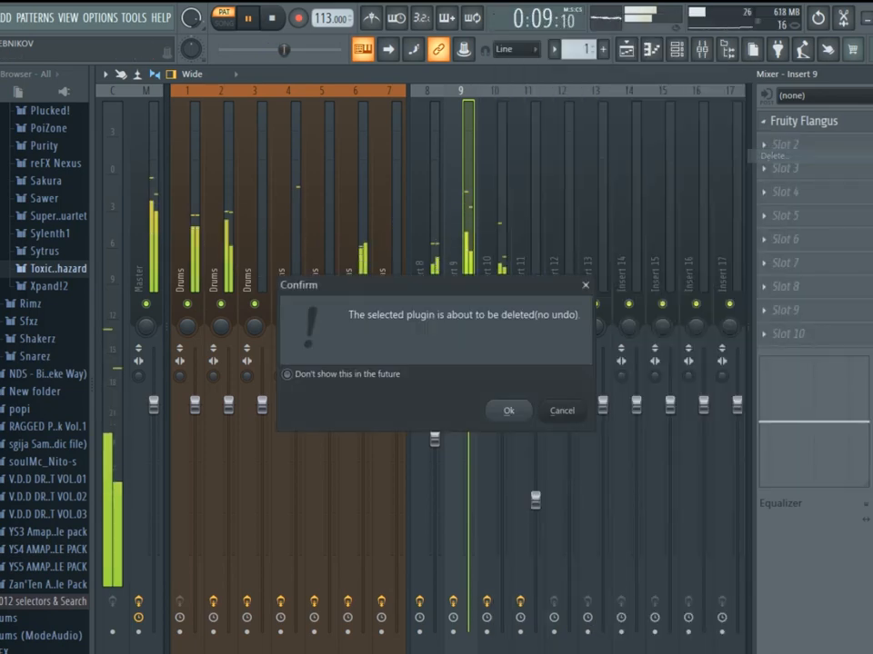
key(Return)
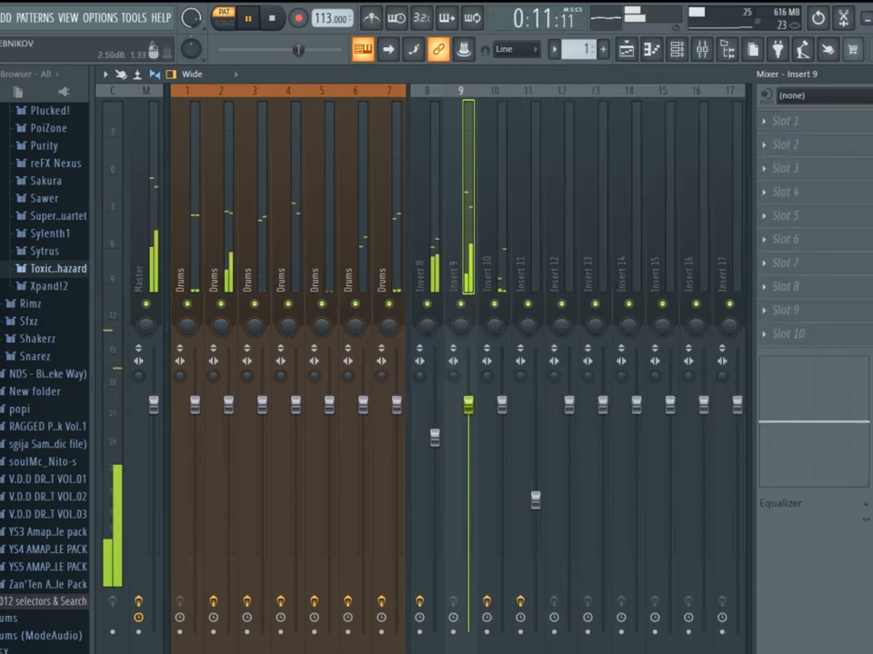
Add Fruity Reeverb 2 in slot 1 of Insert 9 and close its window
click(765, 121)
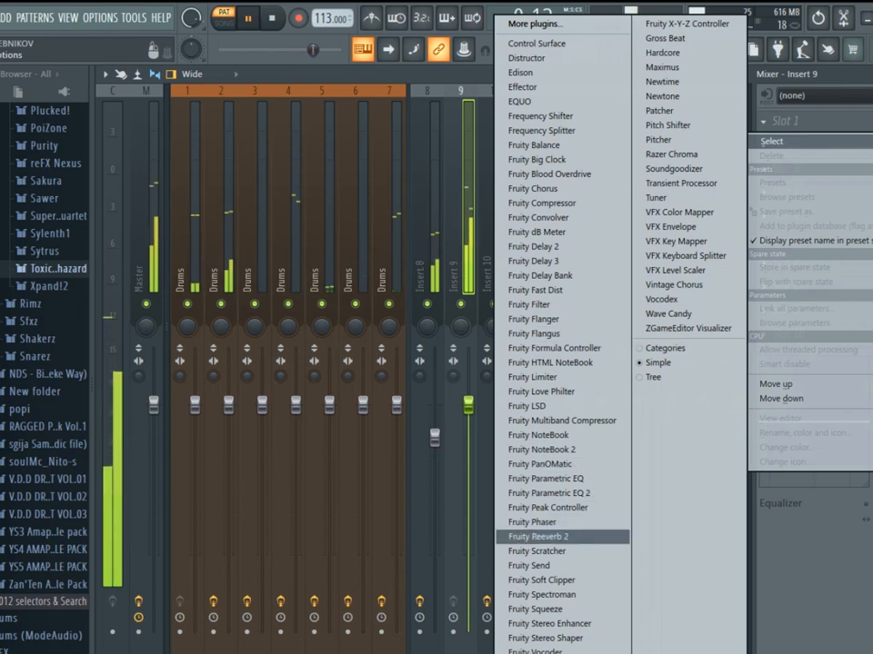
click(541, 536)
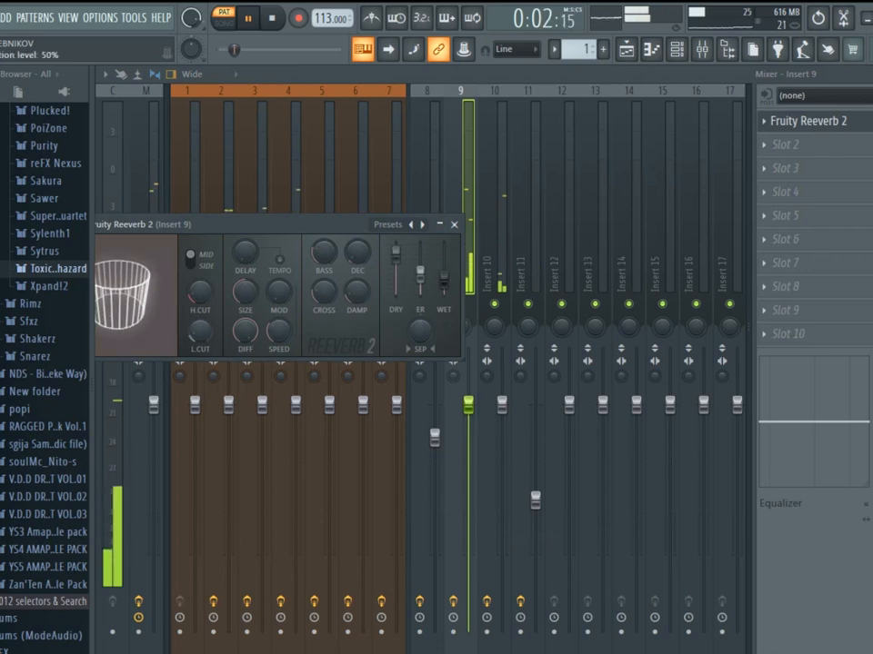
click(454, 225)
Collapse the Presets folder and look through the samples in the NDS Theke Way pack
click(677, 50)
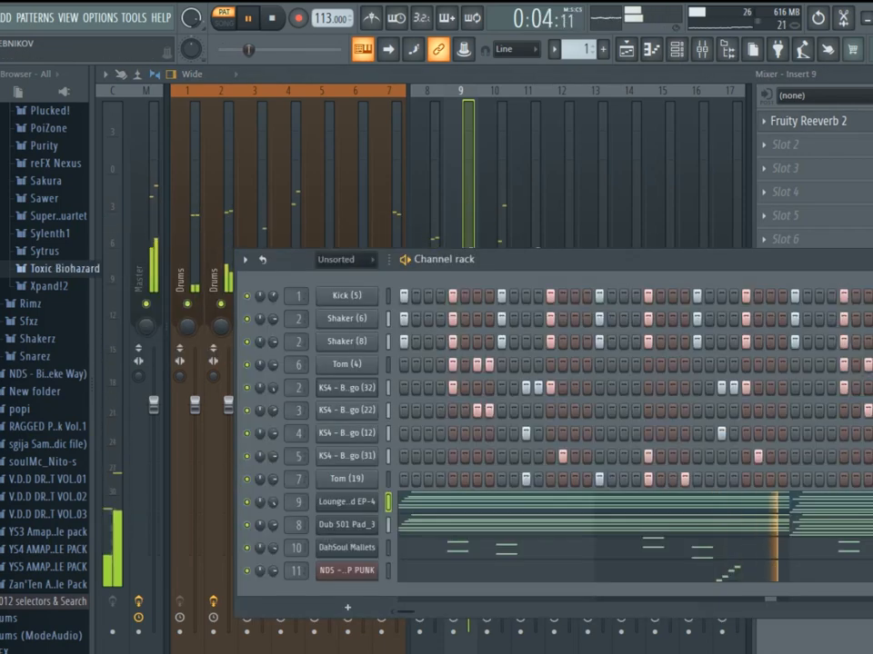
scroll(46, 363, up, 5)
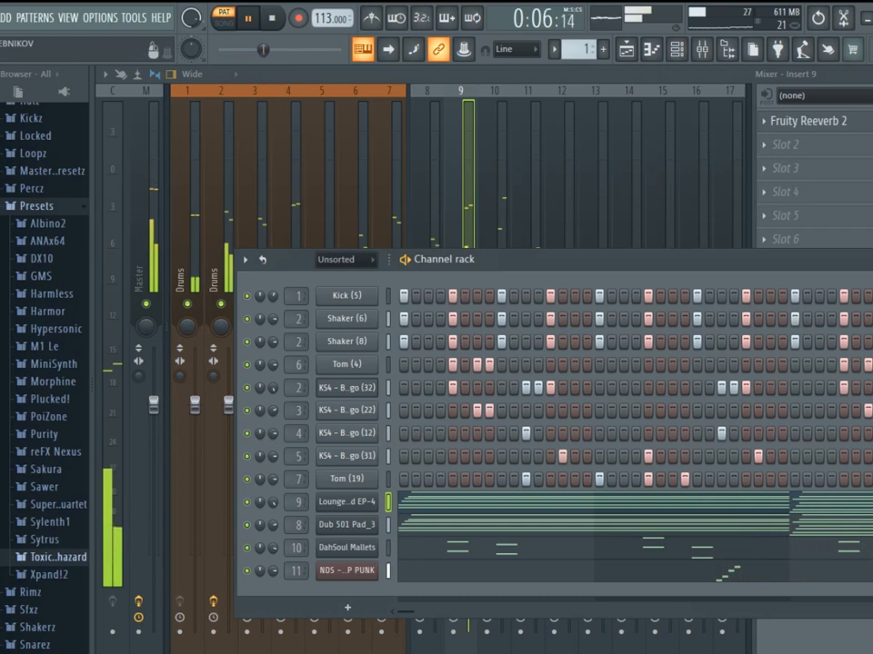
click(37, 206)
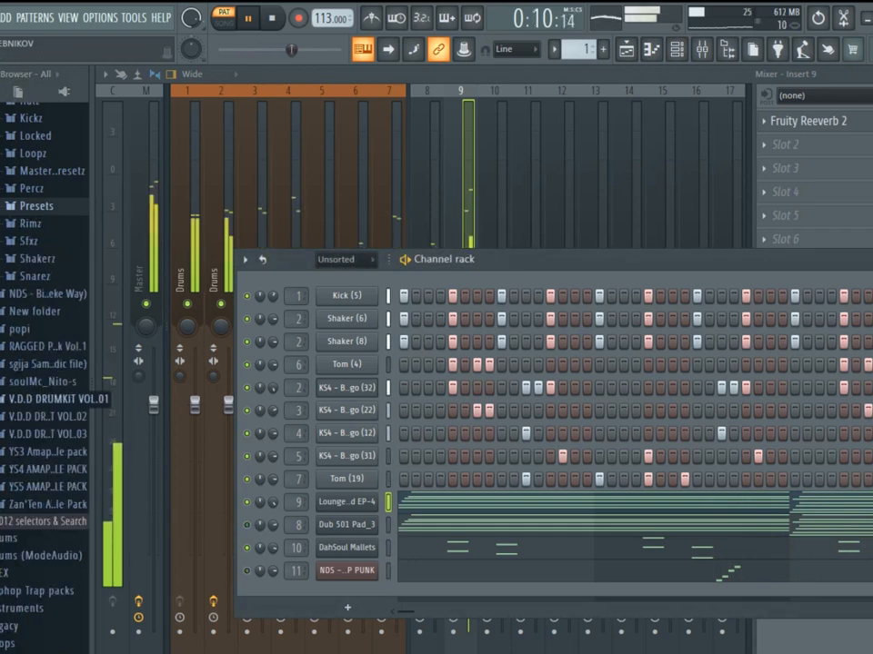
scroll(45, 364, up, 5)
click(54, 300)
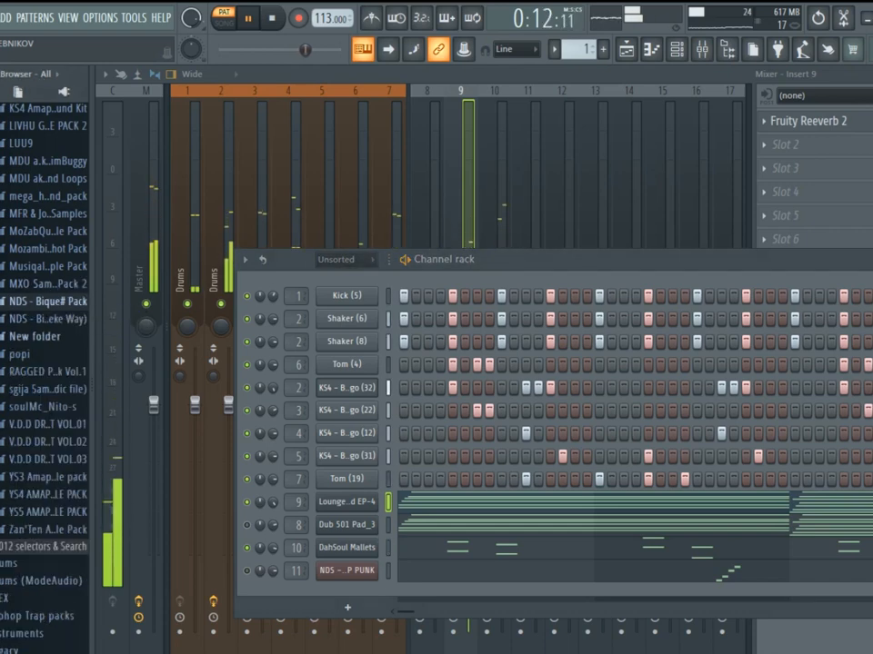
click(54, 319)
scroll(55, 319, down, 20)
scroll(45, 363, down, 6)
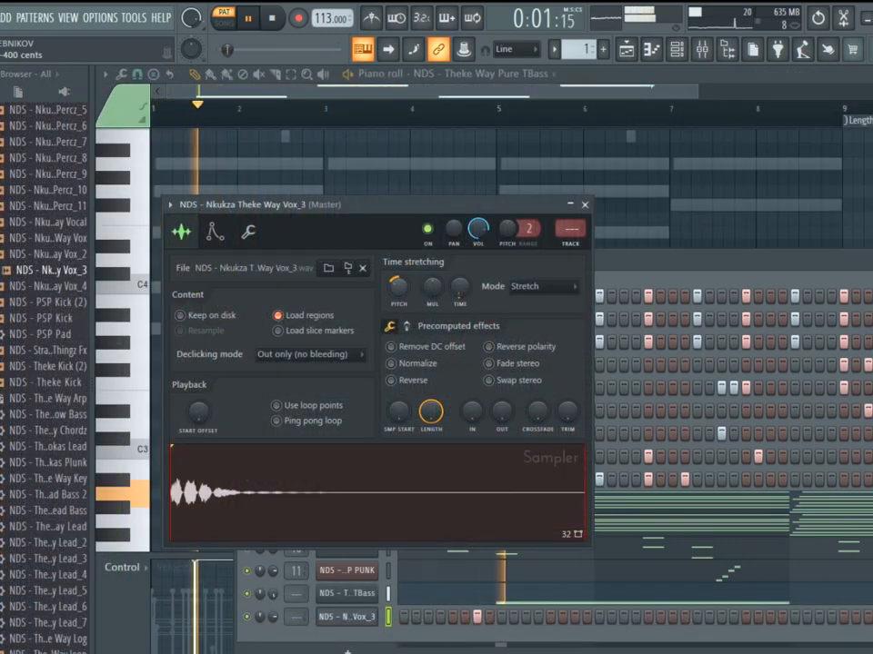
Raise the precomputed stereo delay on the NDS - Nkukza Theke Way Vox_3 sample and close its settings
click(406, 326)
drag(469, 411, 468, 391)
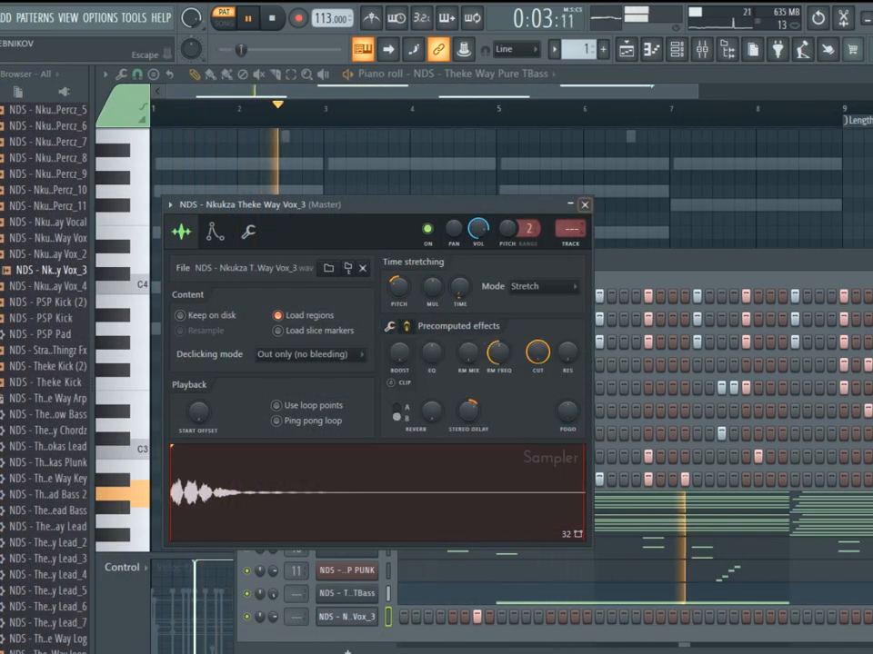
click(584, 204)
Open the NDS - Nkukza Theke Way Vox_3 channel in the piano roll and repeat its vocal note every two bars
right_click(347, 617)
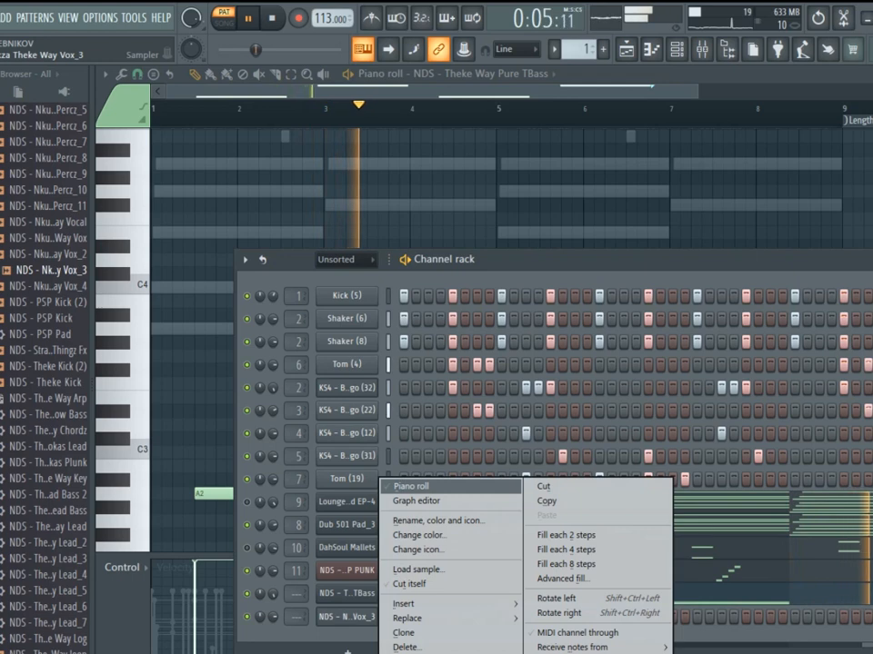
click(414, 487)
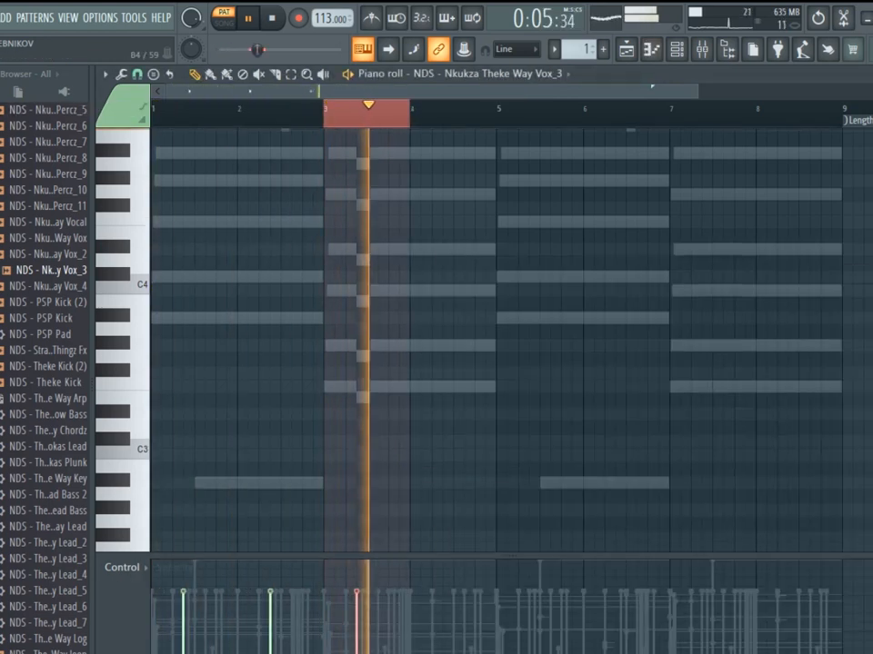
scroll(495, 341, down, 5)
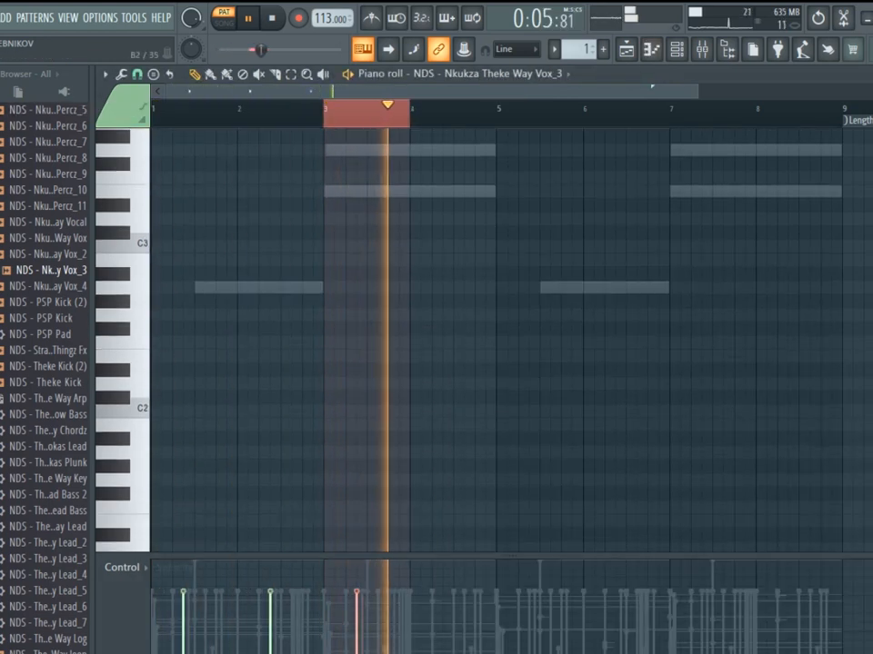
scroll(496, 341, up, 10)
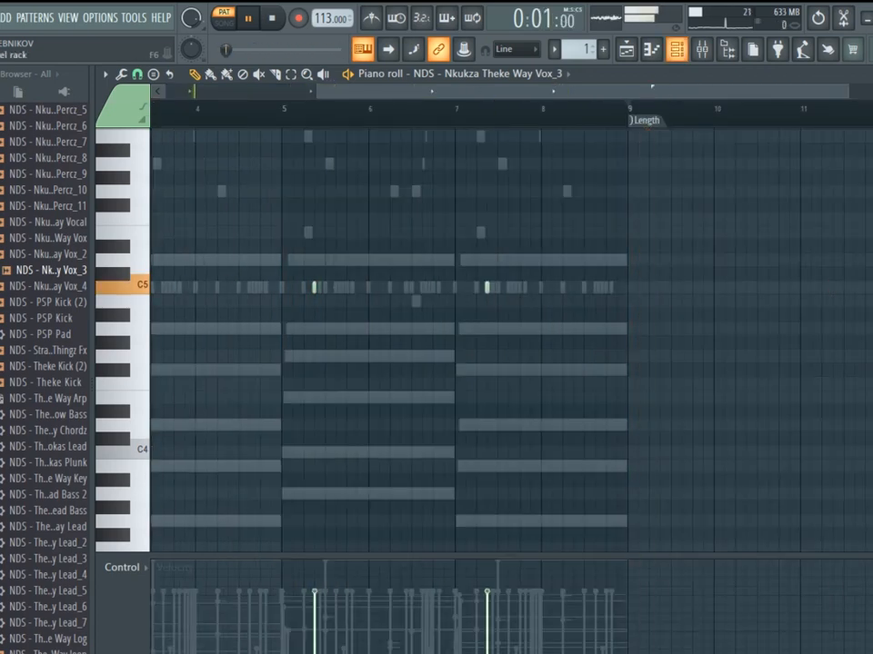
Set the root note of the Nkukza Theke Way Vox_3 sampler channel to E5 and close its settings
key(F6)
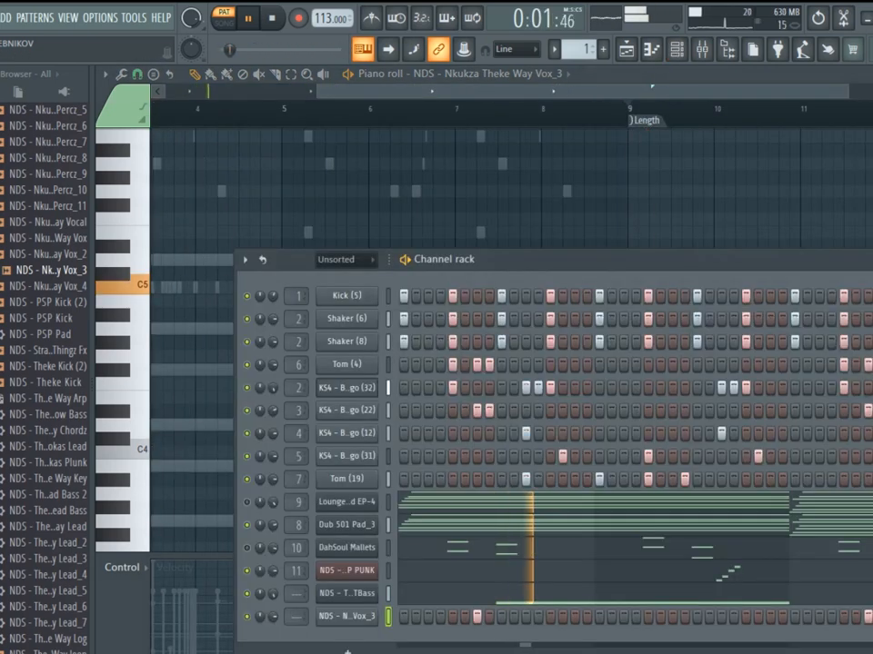
click(347, 617)
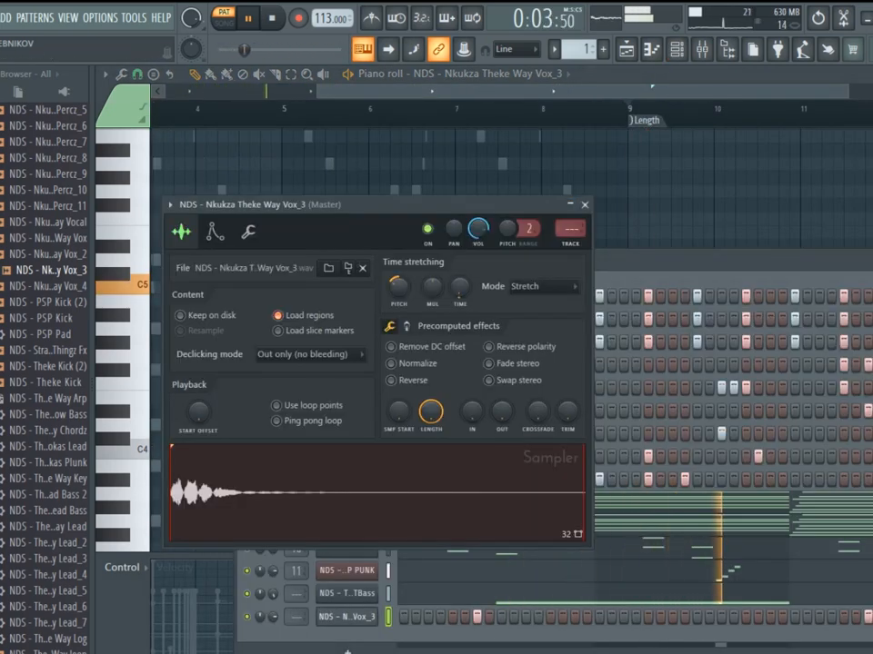
click(247, 232)
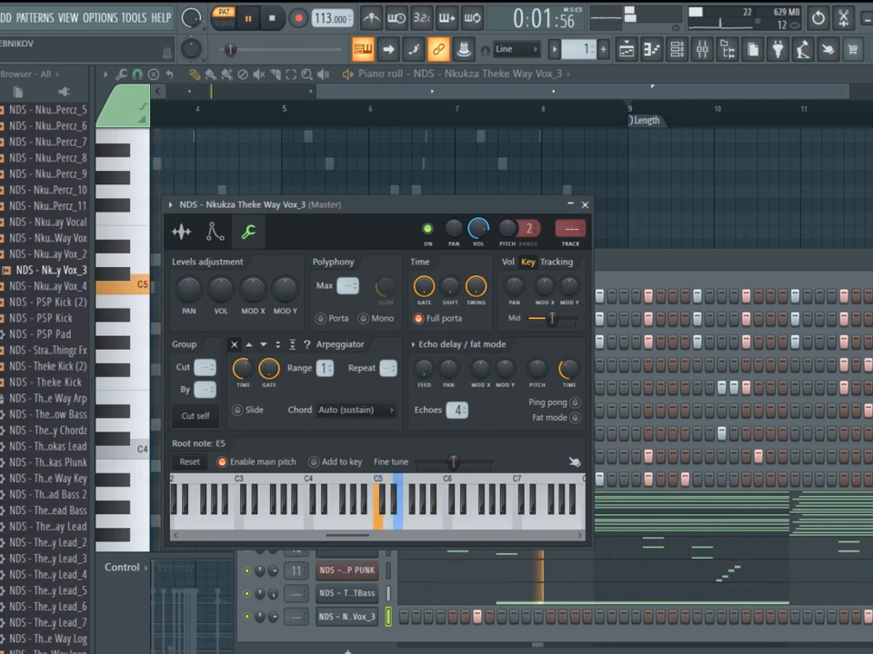
click(585, 206)
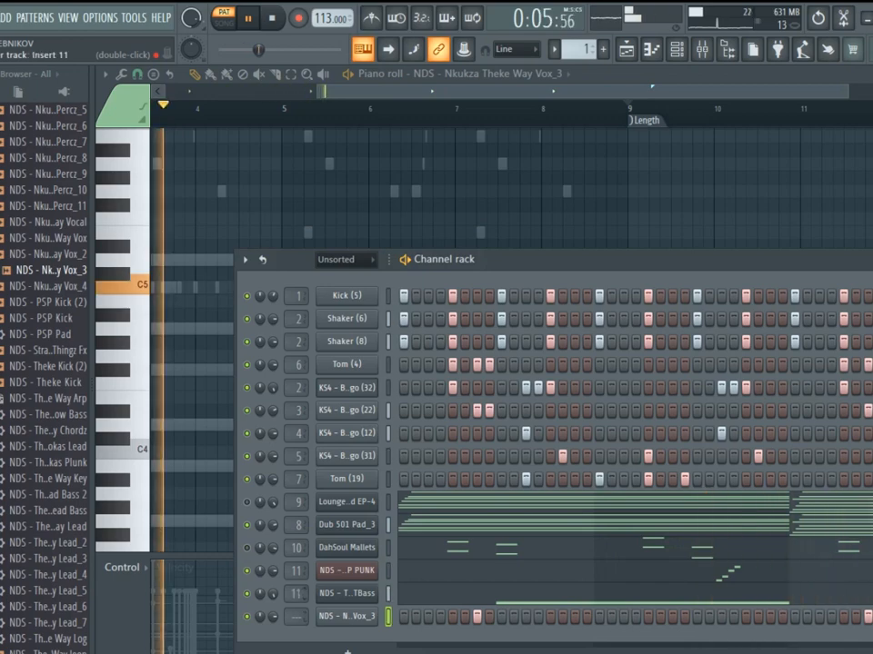
click(346, 571)
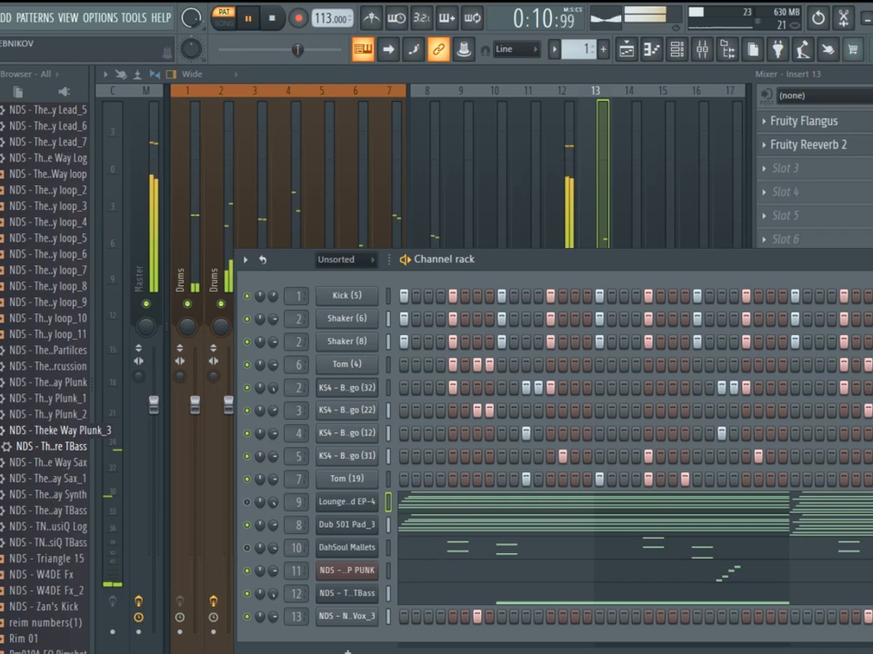
Switch the sample browser from the NDS Theke Way folder to the Bongoz samples in NDS - Bique# Pack and return to the channel rack
scroll(50, 432, up, 20)
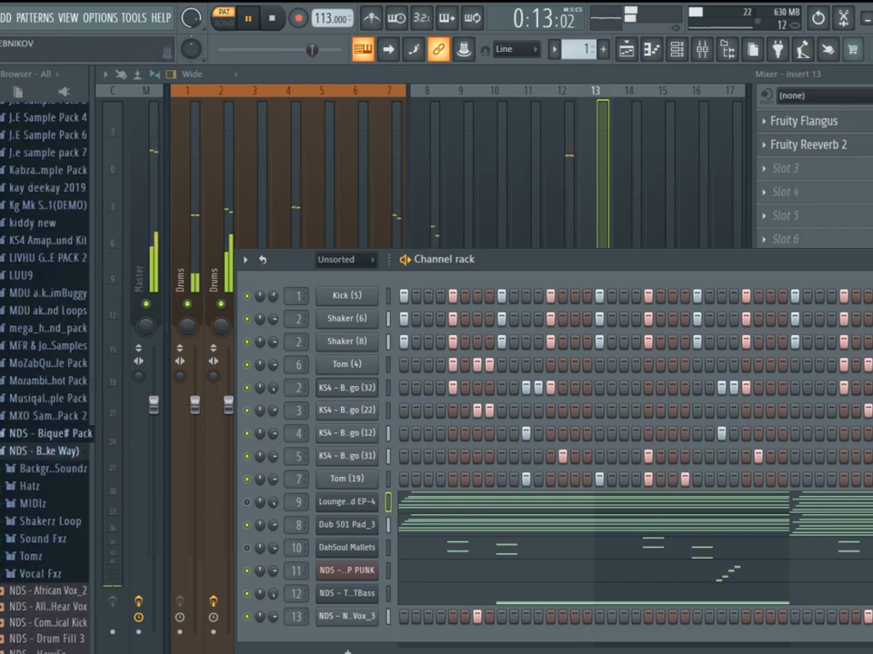
click(50, 450)
scroll(50, 436, up, 7)
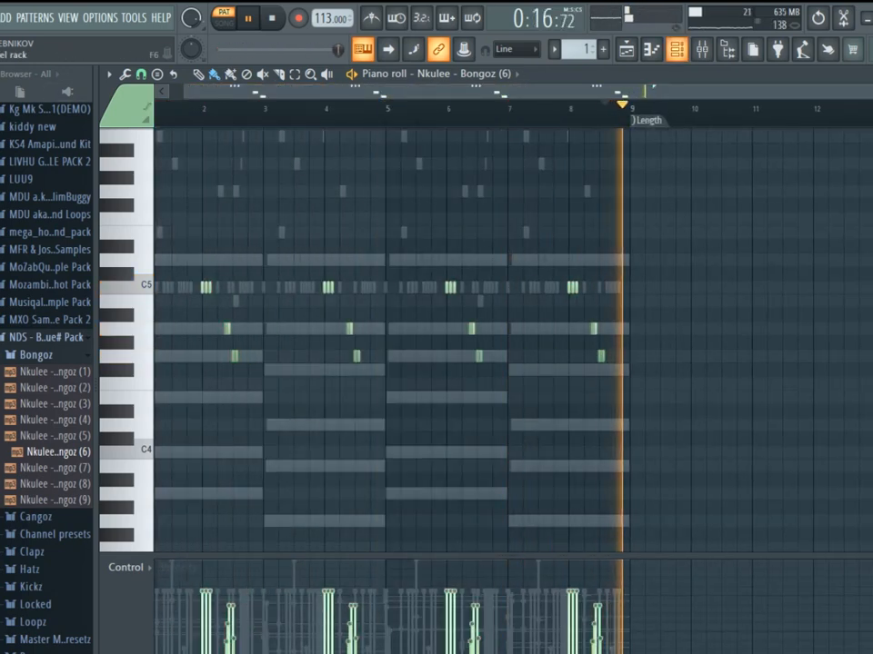
key(F6)
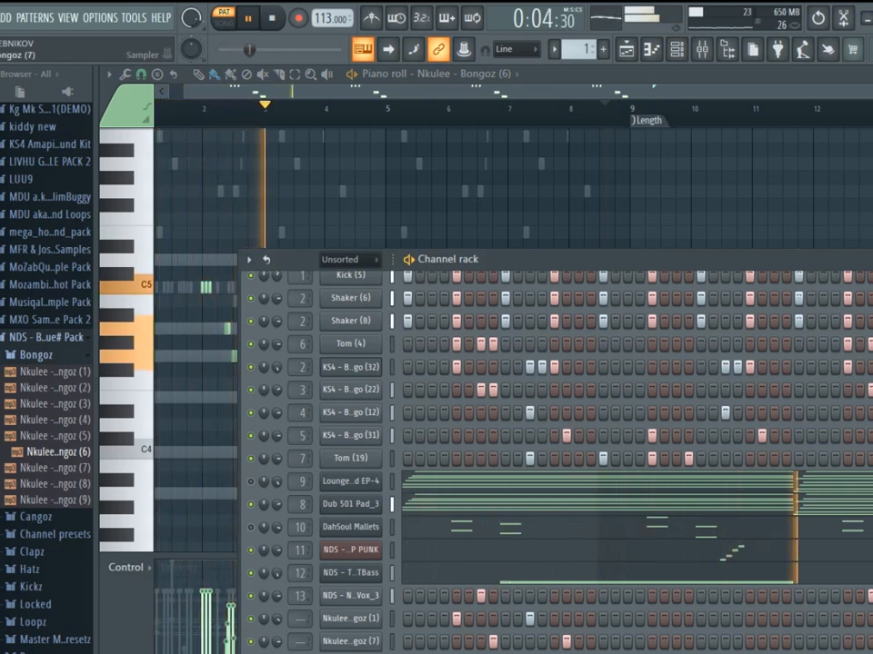
Shift the precomputed stereo delay of the Nkulee - Bongoz (6) sample left and route the three Bongoz channels to inserts 14 to 16
click(350, 653)
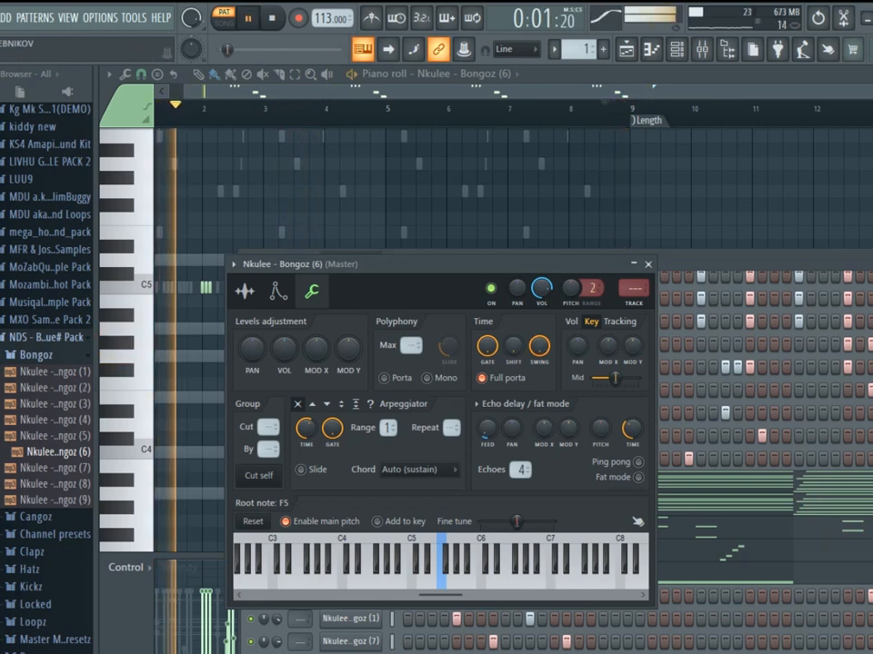
click(244, 291)
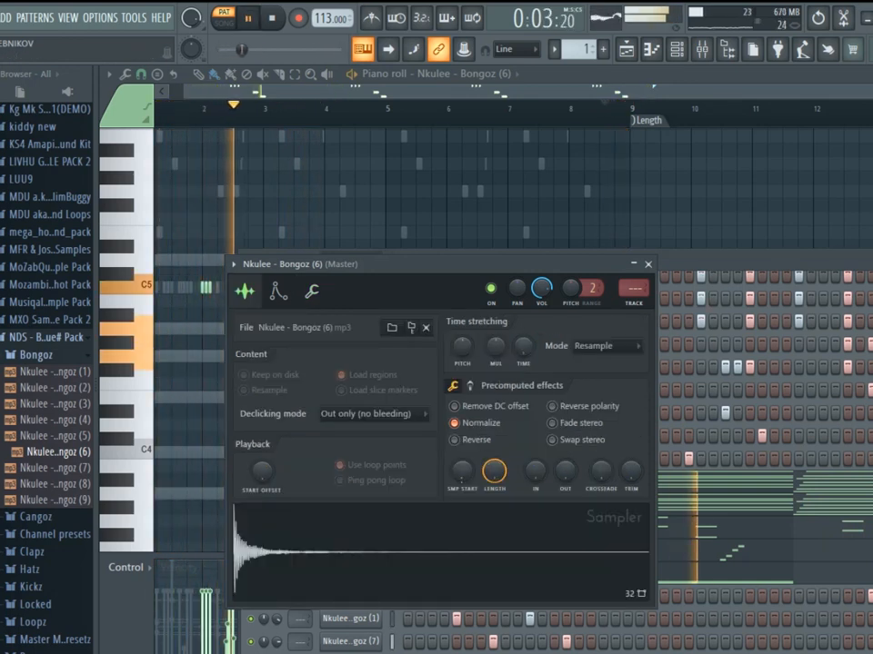
click(470, 386)
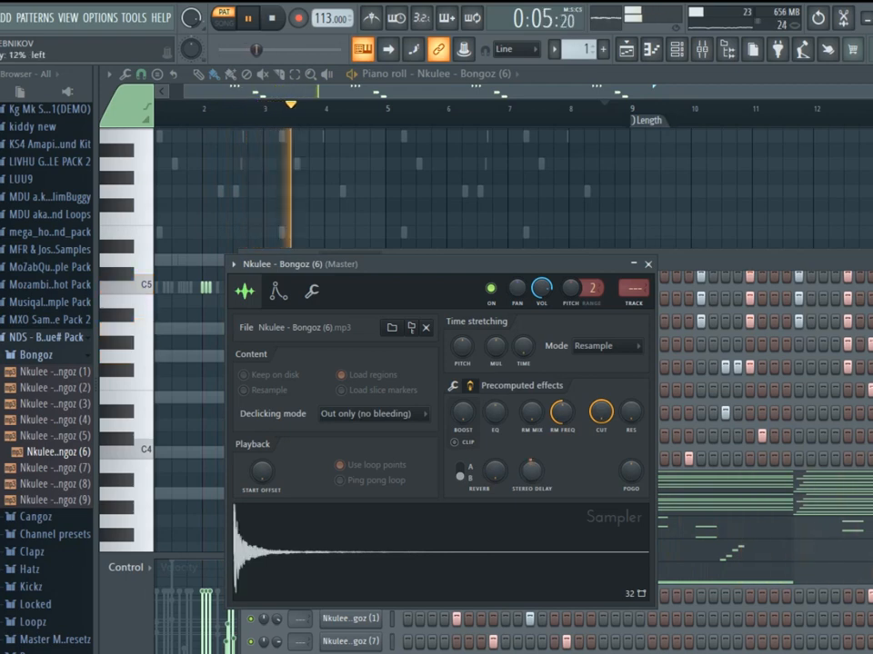
click(647, 265)
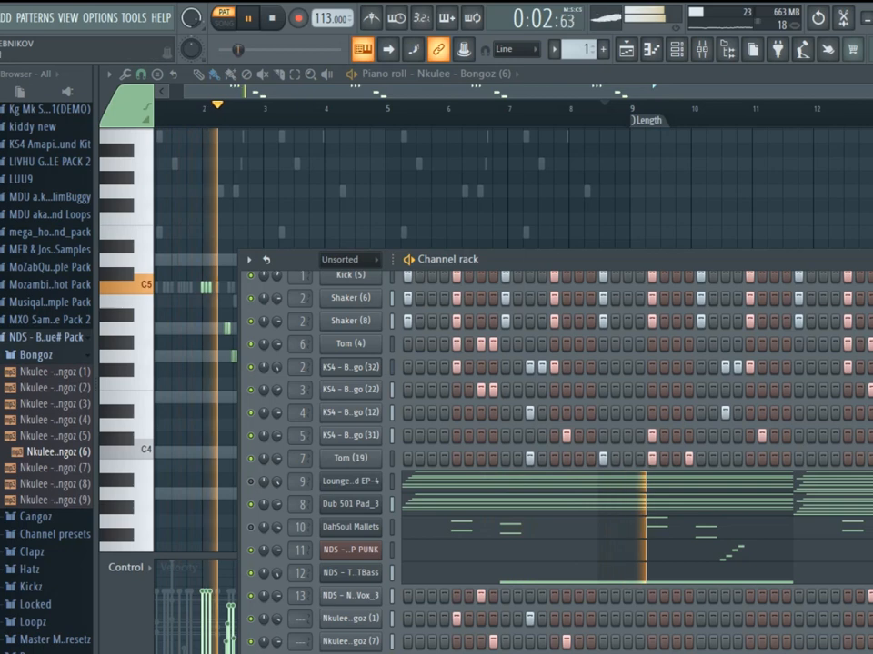
right_click(354, 619)
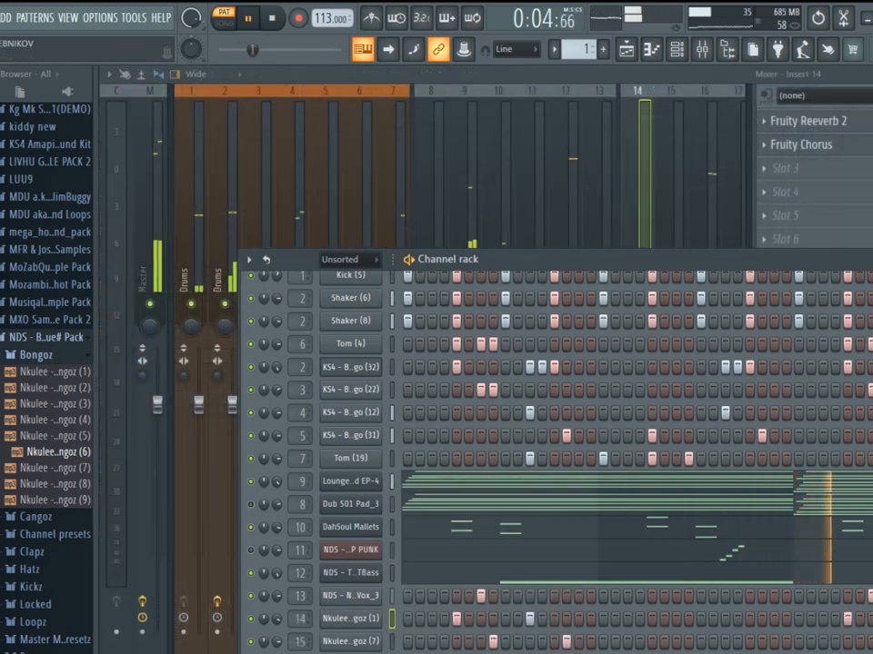
Switch the sample browser from the Bongoz folder to Rimz and audition the NDS EQ Rimshot samples
click(38, 355)
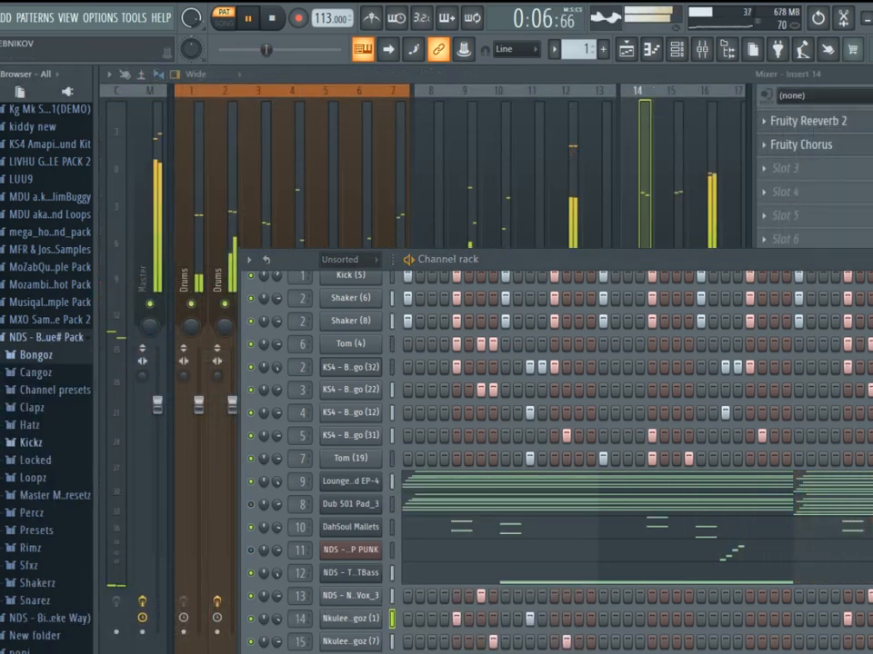
click(31, 548)
scroll(41, 537, down, 3)
click(55, 472)
click(54, 455)
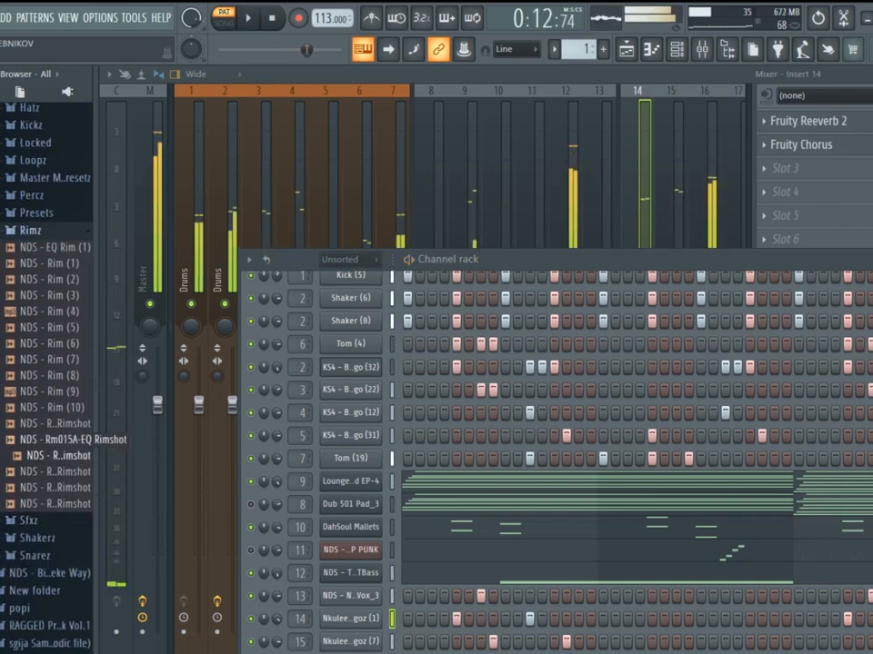
Audition more rimshots down to NDS - Rm019A-EQ Rimshot and place a hit of NDS - Rm017A-EQ Rimshot on step 13 of the first bar
scroll(555, 455, down, 1)
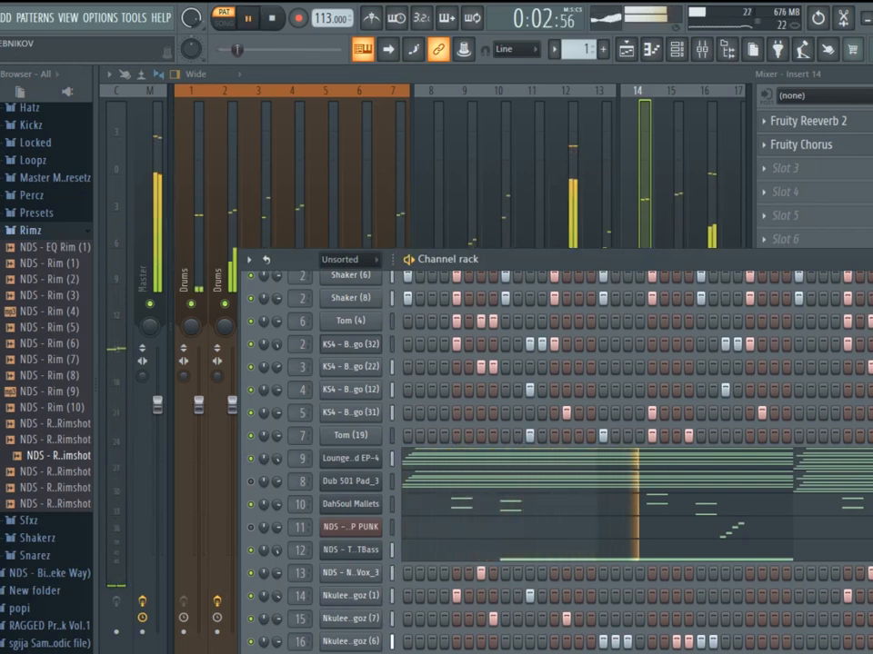
click(56, 472)
click(56, 488)
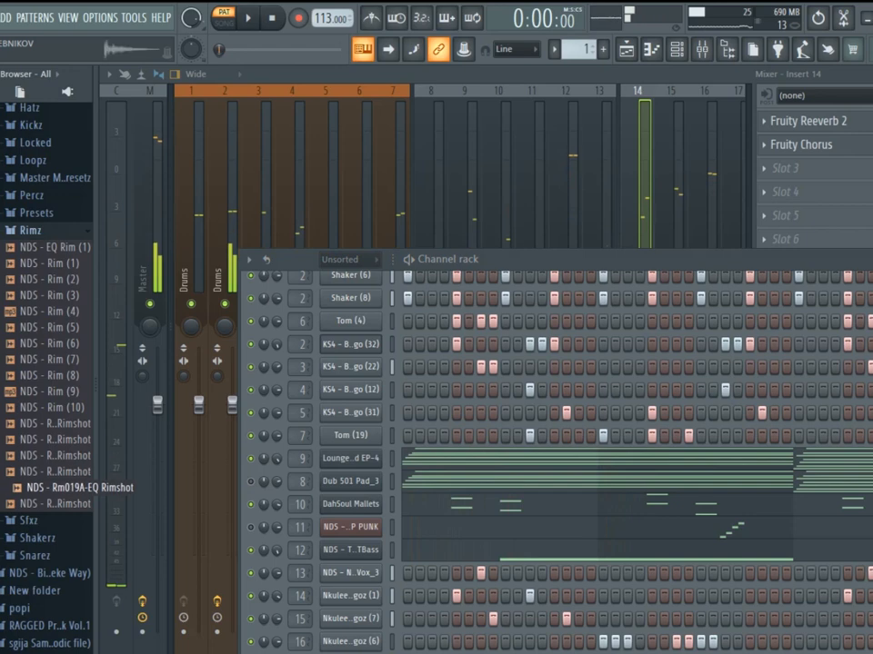
scroll(555, 454, down, 1)
key(space)
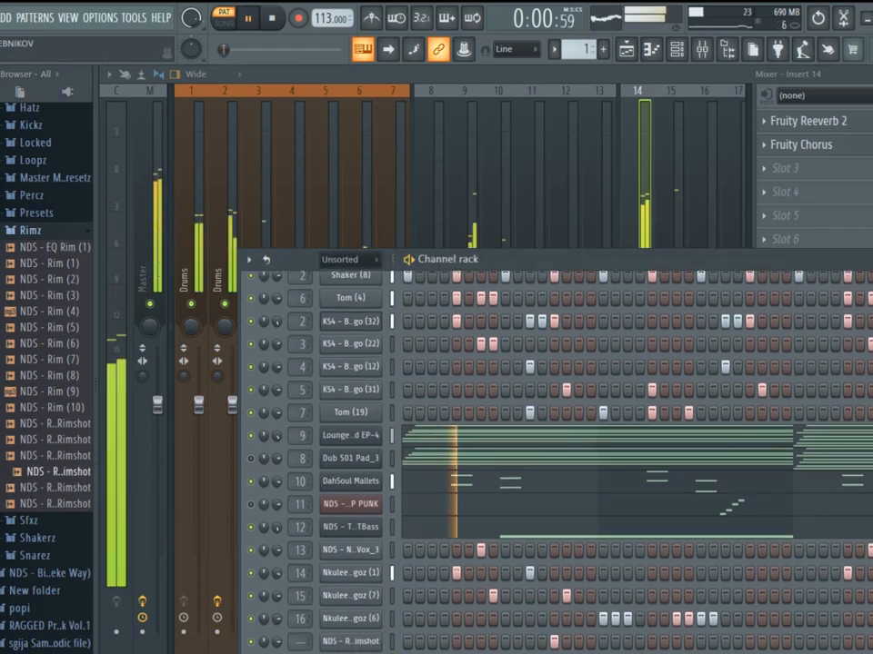
Open the NDS - Rm017A-EQ Rimshot channel in the piano roll and repeat its first-bar note in every bar up to bar 9
key(space)
right_click(378, 641)
click(400, 487)
key(space)
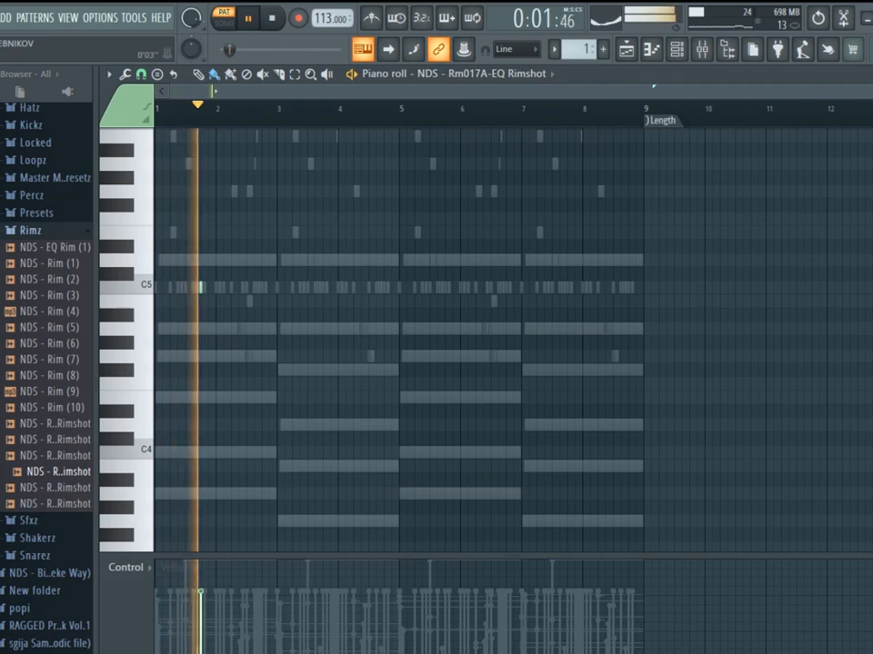
drag(157, 109, 215, 109)
key(ctrl+b)
key(ctrl+b)
key(ctrl+b)
key(ctrl+b)
key(ctrl+b)
key(ctrl+b)
key(ctrl+b)
key(ctrl+d)
Repeat the first-bar note of the NDS - Rm018A-EQ Rimshot channel in every bar up to bar 9 and return to the channel rack
scroll(483, 74, down, 1)
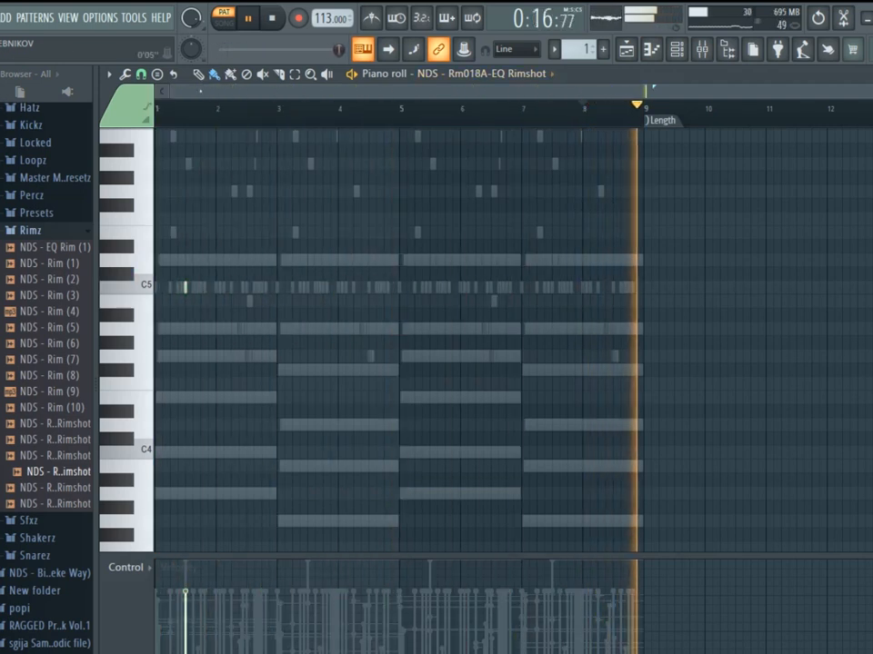
drag(156, 109, 217, 109)
key(ctrl+b)
key(ctrl+b)
key(ctrl+b)
key(ctrl+b)
key(ctrl+b)
key(ctrl+d)
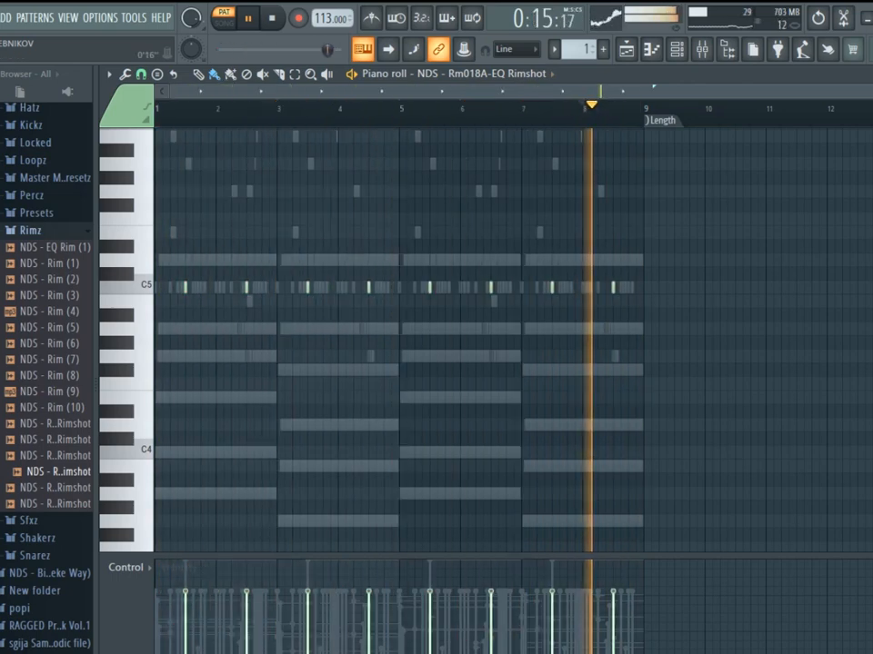
key(F6)
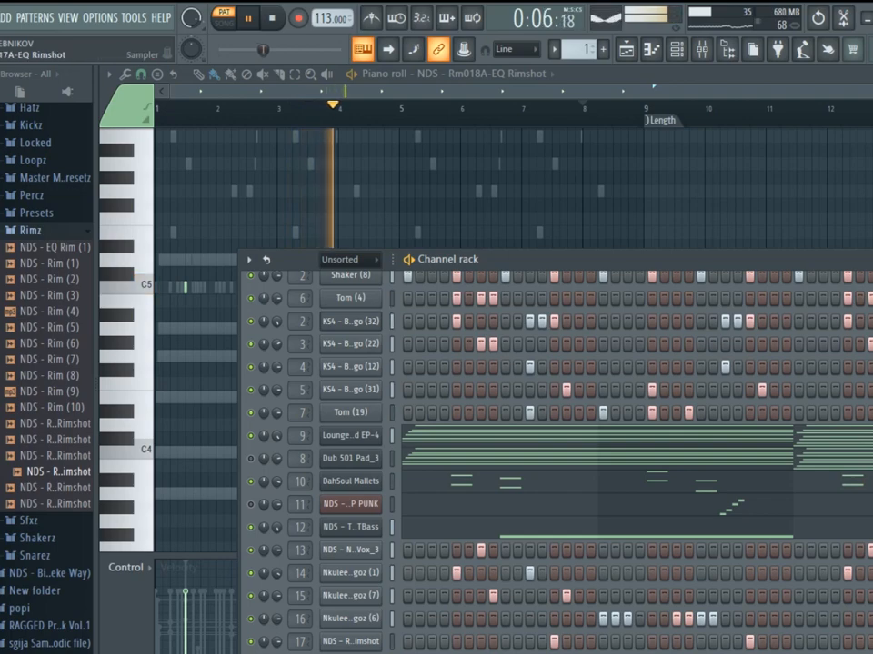
right_click(386, 504)
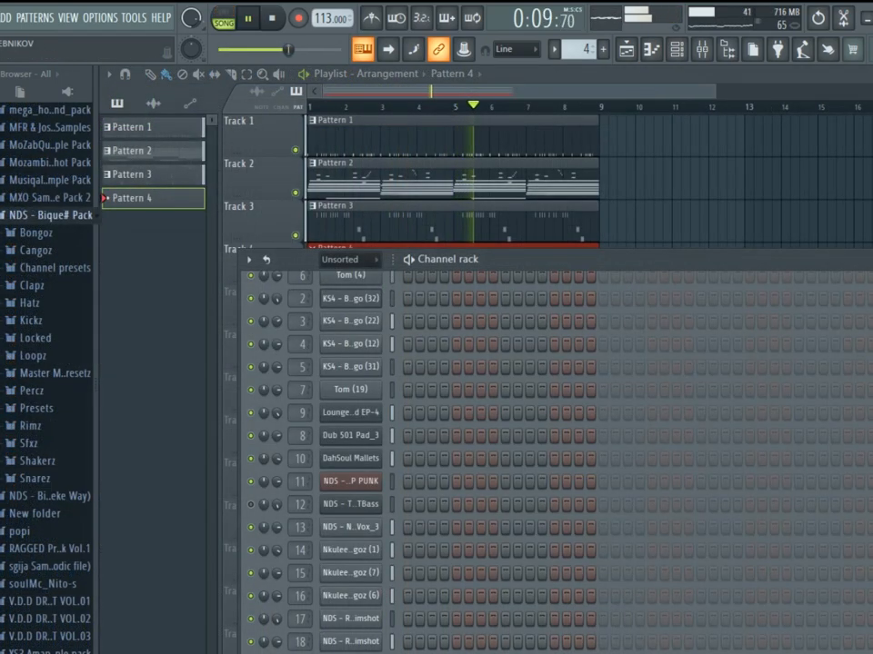
Switch the browser from NDS - Bique# Pack to NDS - Bique## Pt3.(Theke Way) and look through its presets and loops for a percussion sound
click(50, 216)
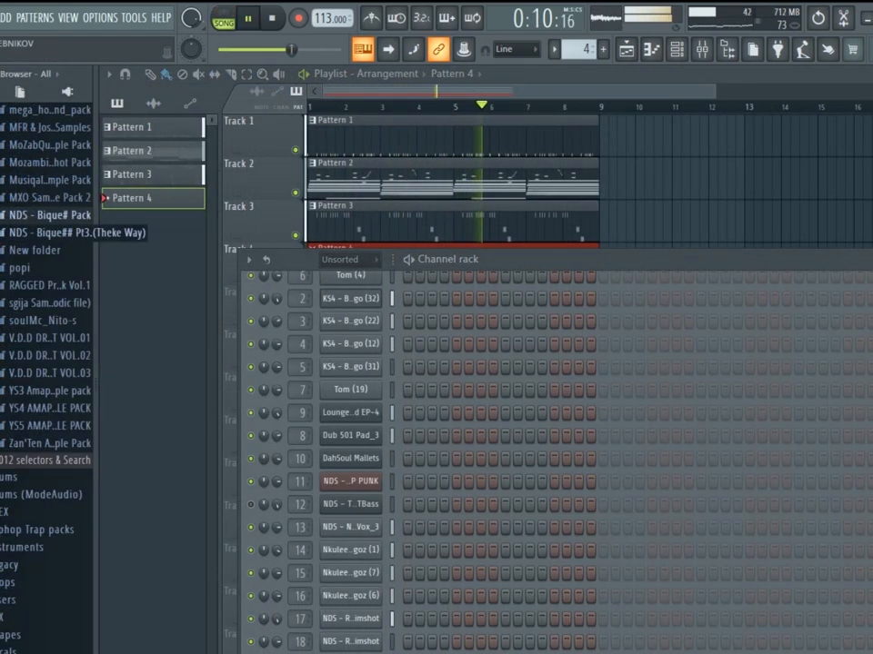
click(50, 233)
scroll(50, 255, down, 14)
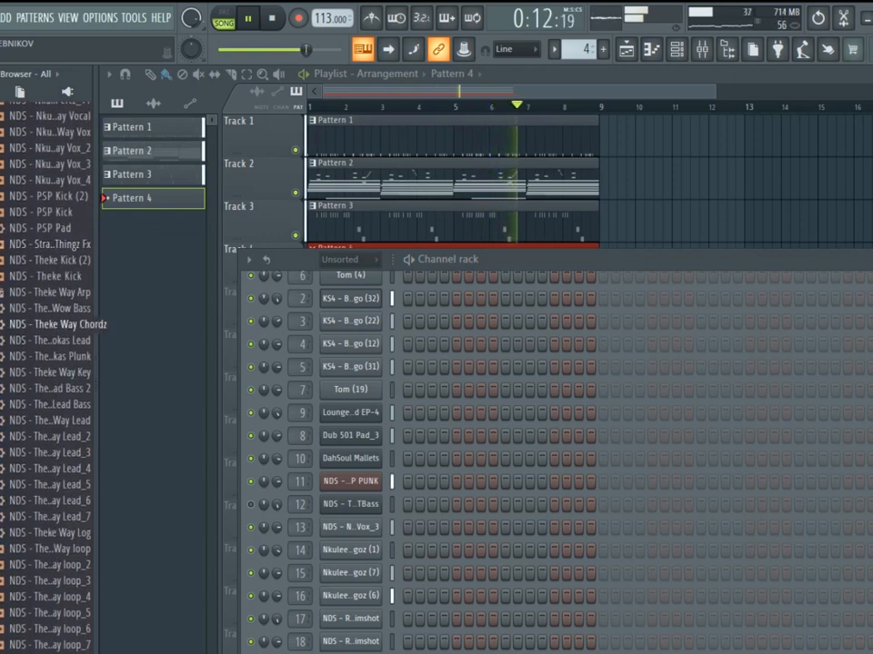
scroll(55, 308, down, 6)
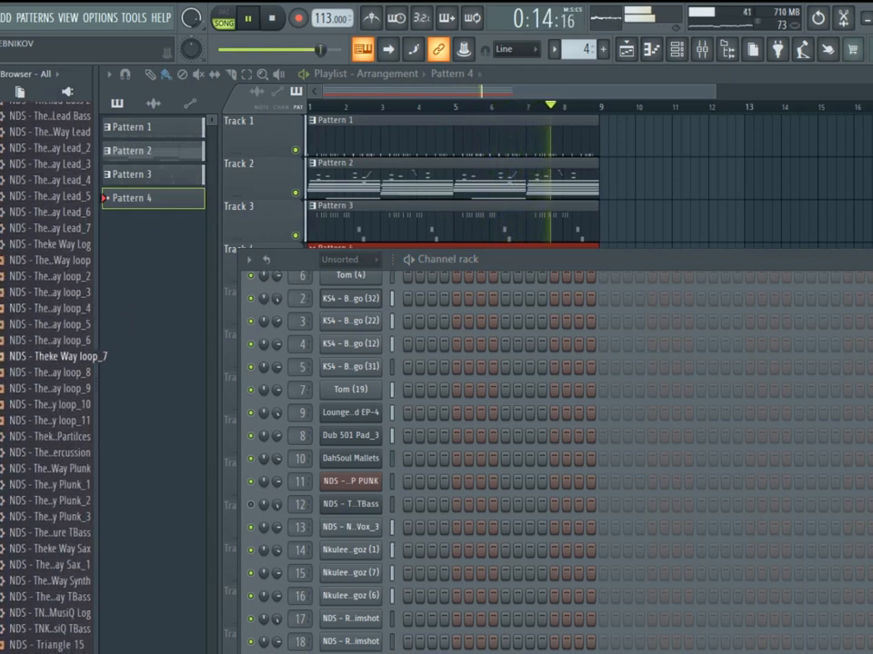
click(64, 453)
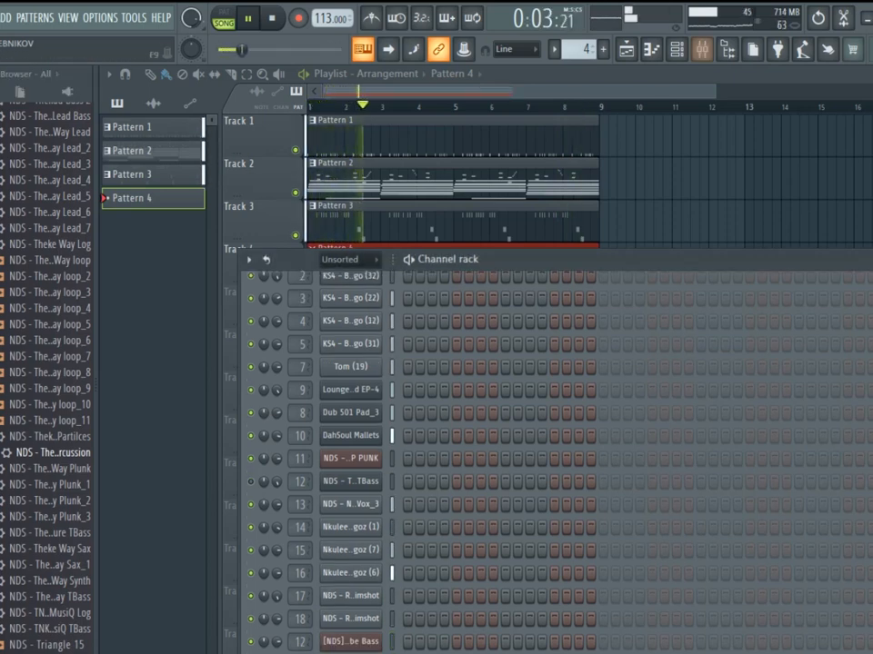
Reset the Master mixer track to default and open the channel routing options for Insert 19
key(F9)
right_click(170, 90)
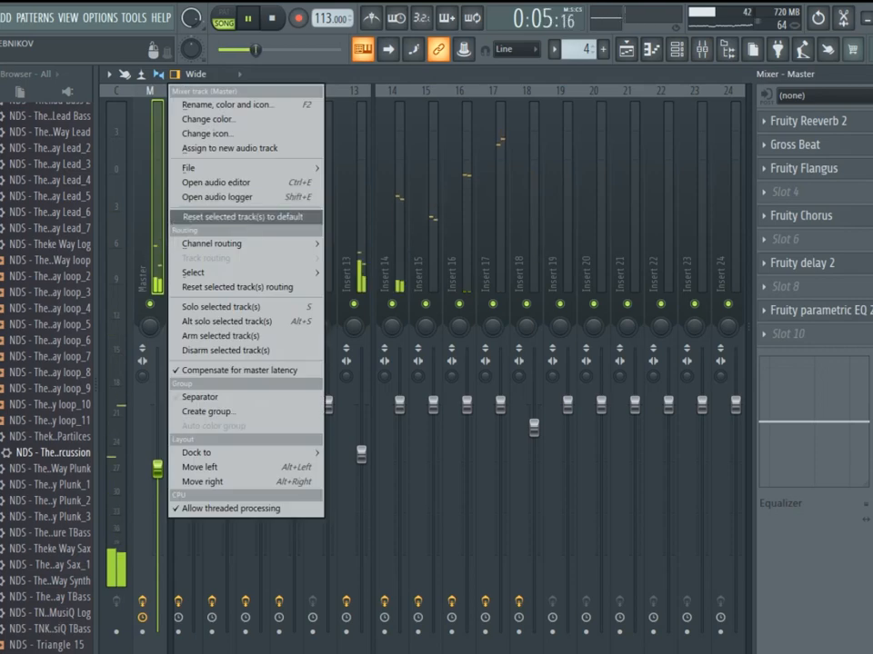
click(233, 216)
click(562, 401)
click(564, 91)
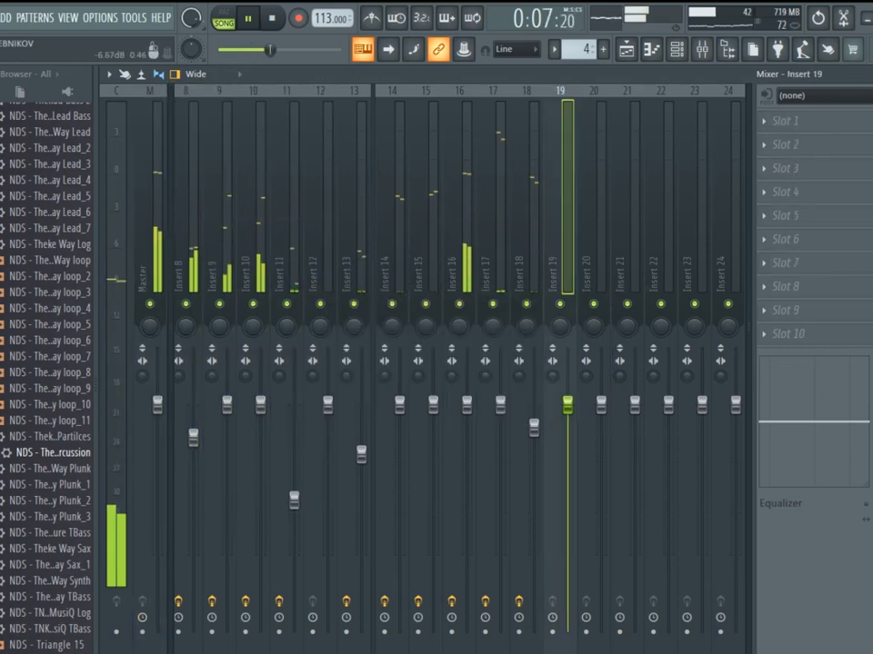
right_click(563, 91)
mouse_move(628, 244)
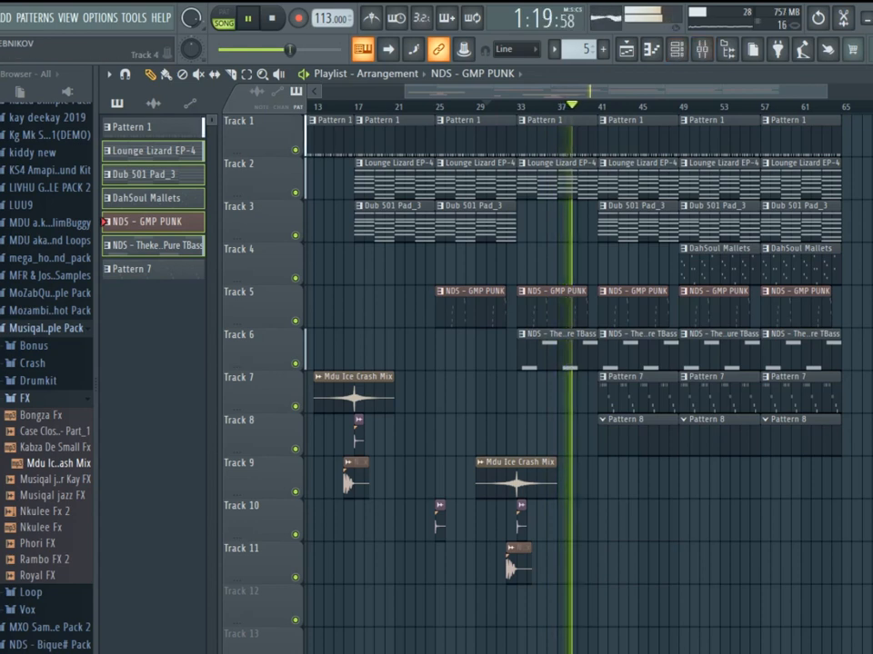
Delete the Dub 501 Pad_3 clip at bar 41 on Track 3 and move the first Pattern 8 clip one bar earlier
right_click(638, 224)
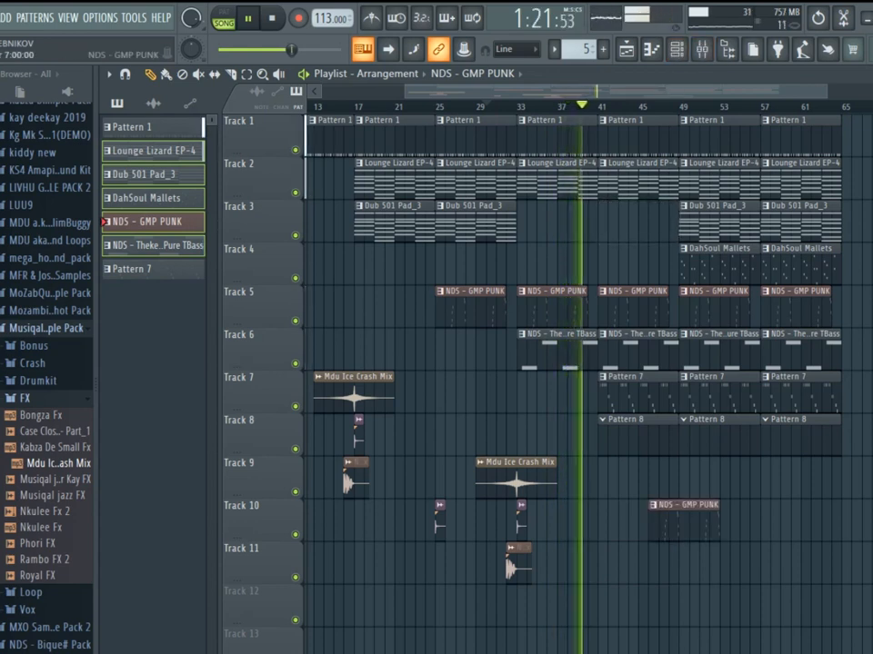
drag(638, 440, 628, 440)
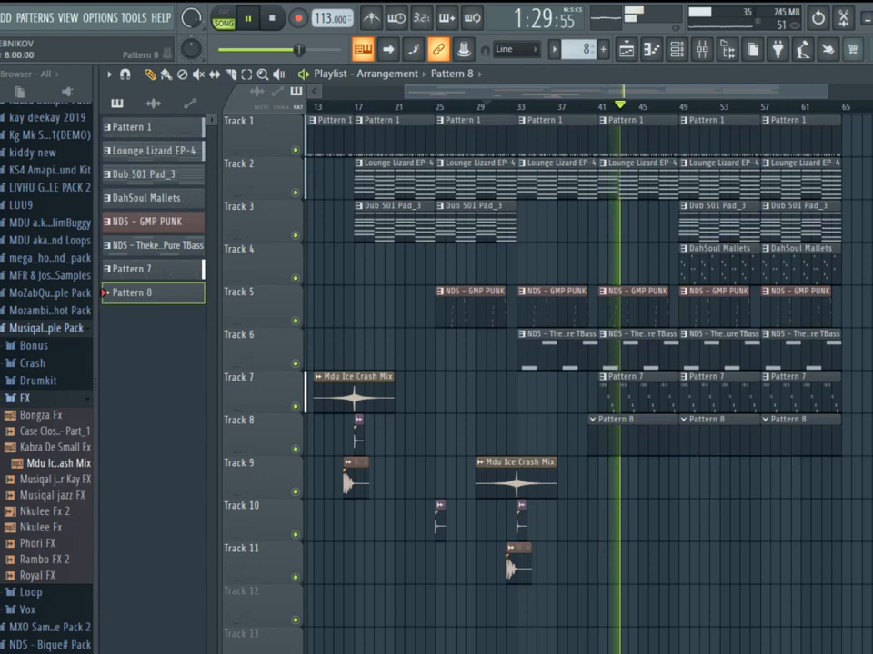
Duplicate the Mdu Ice Crash Mix and impact clips on Tracks 9 to 11 and add a short effect clip at bar 57 on Track 10
drag(515, 477, 547, 567)
key(ctrl+b)
click(754, 521)
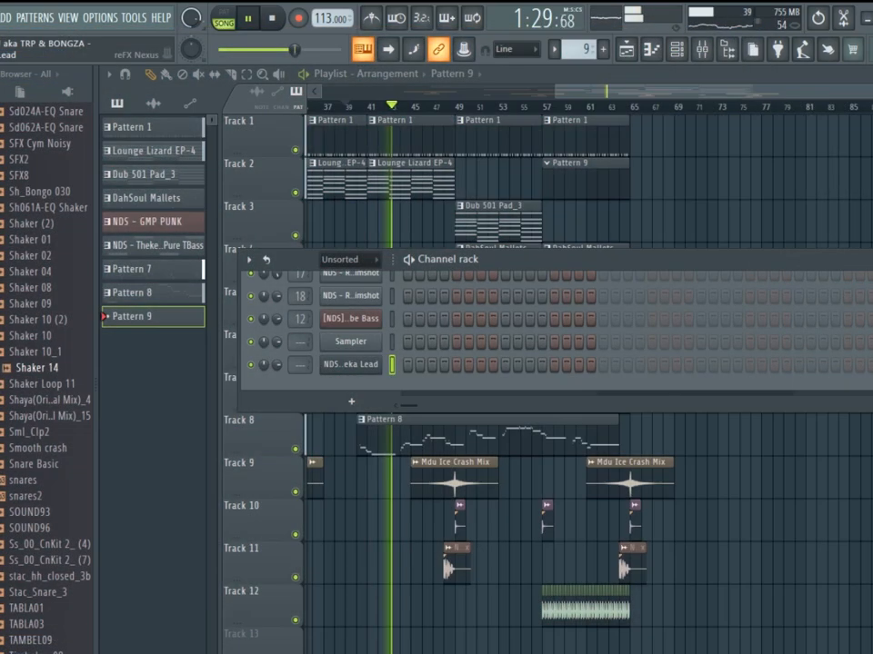
Clone the Sakhuleka Lead Nexus channel and route the original lead channel to mixer insert 19
right_click(349, 363)
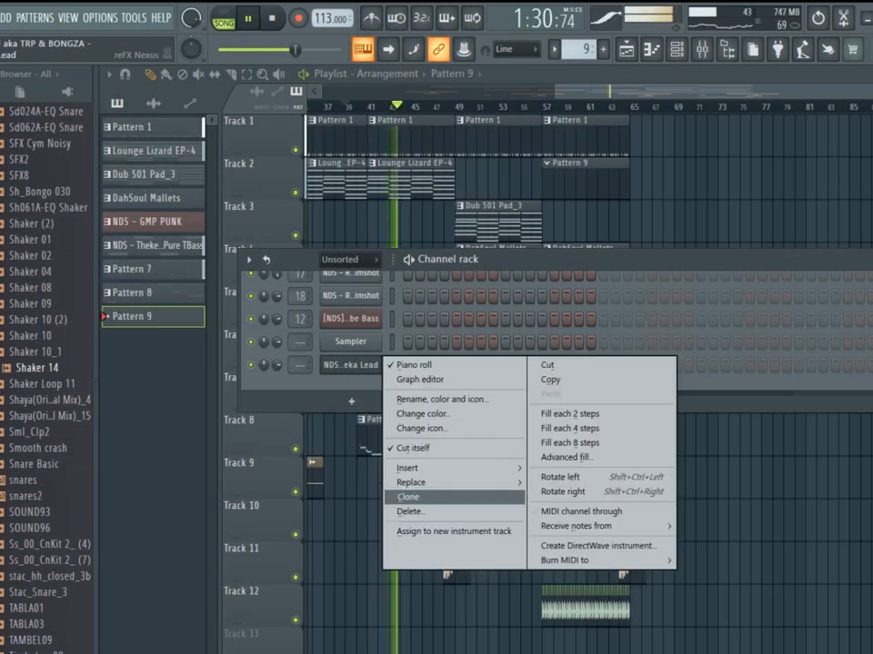
click(364, 498)
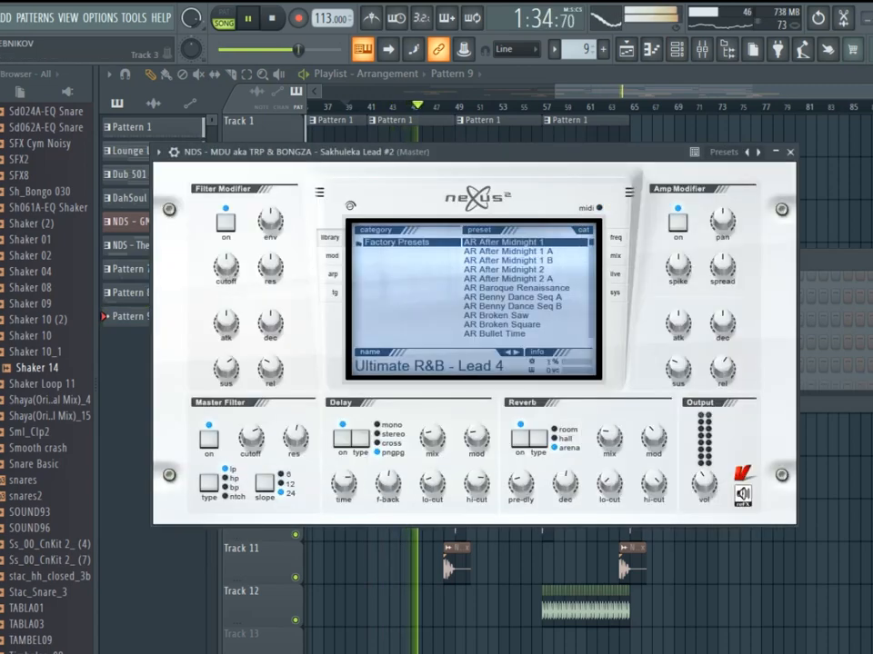
key(F6)
scroll(350, 337, down, 1)
scroll(350, 337, up, 3)
scroll(350, 337, down, 1)
scroll(350, 337, down, 2)
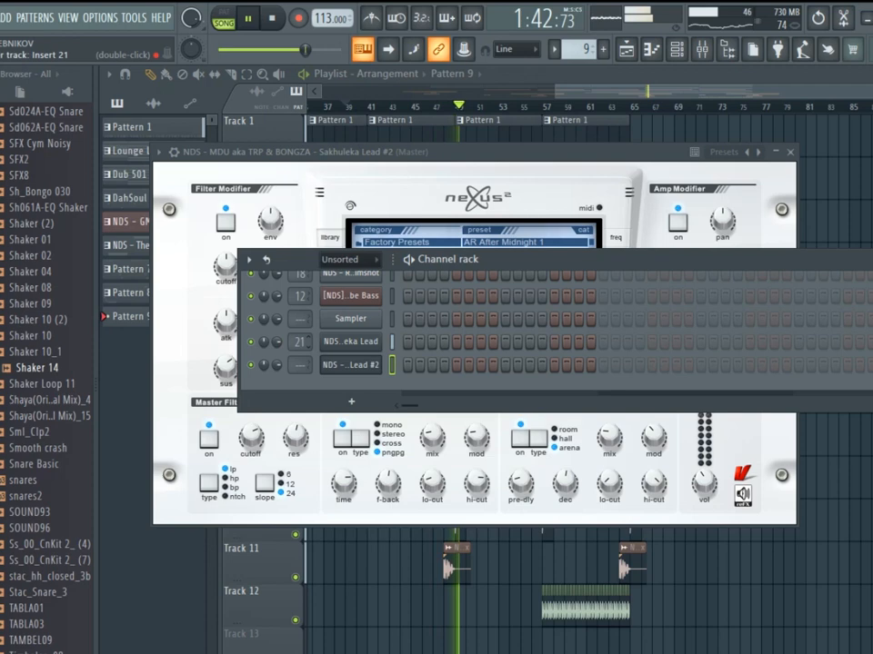
scroll(350, 328, up, 5)
scroll(350, 328, down, 5)
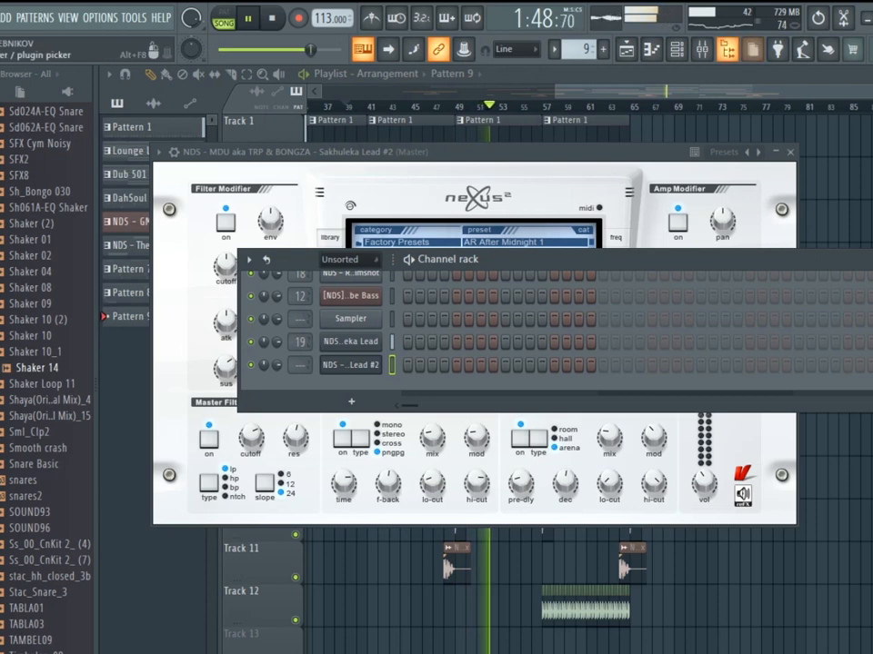
Reset the Insert 19 mixer track to its default state
key(F9)
right_click(673, 88)
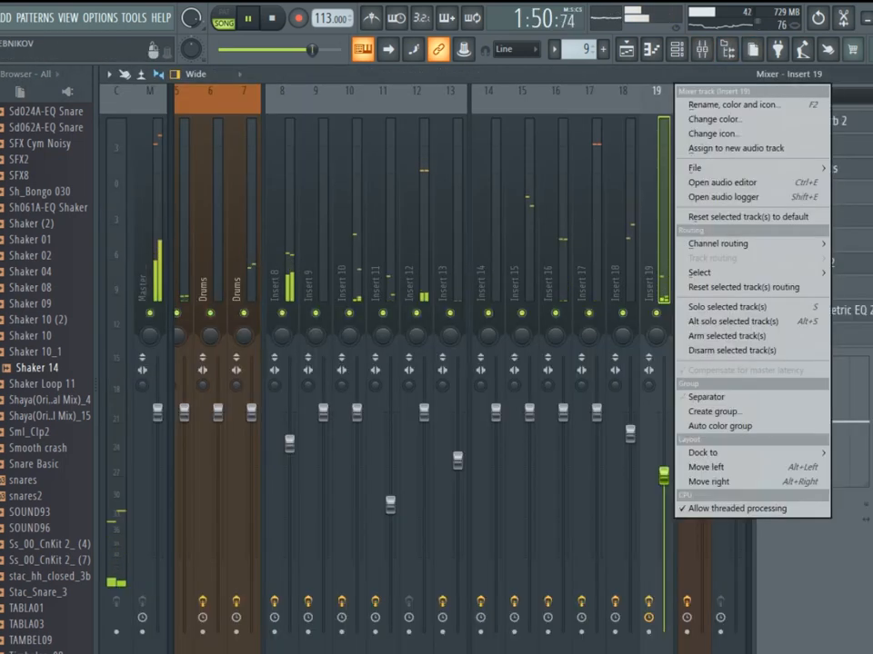
click(727, 218)
key(Return)
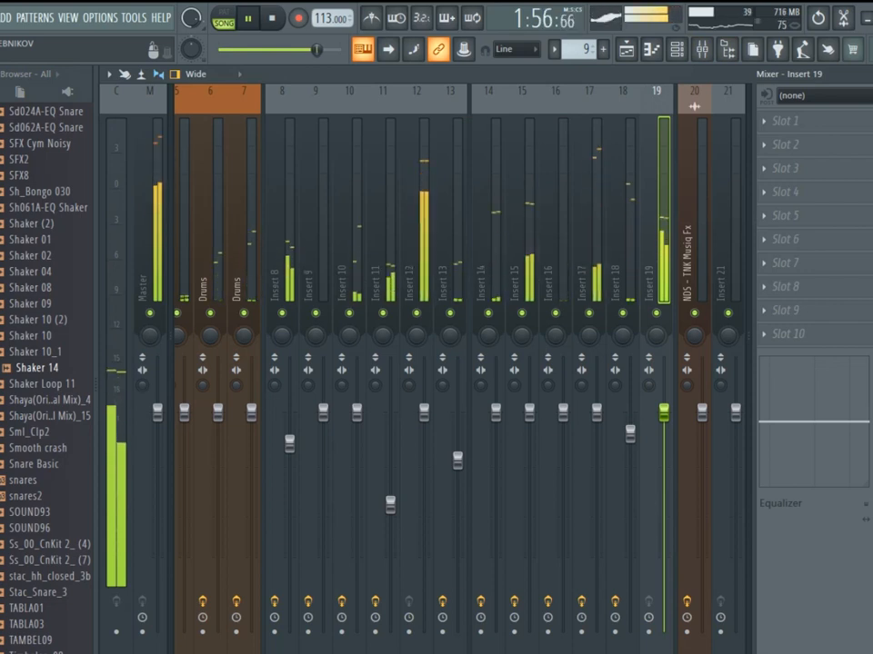
Move the Insert 19 mixer track five places earlier, to insert position 14
key(Left)
key(Left)
key(Left)
key(Left)
key(Left)
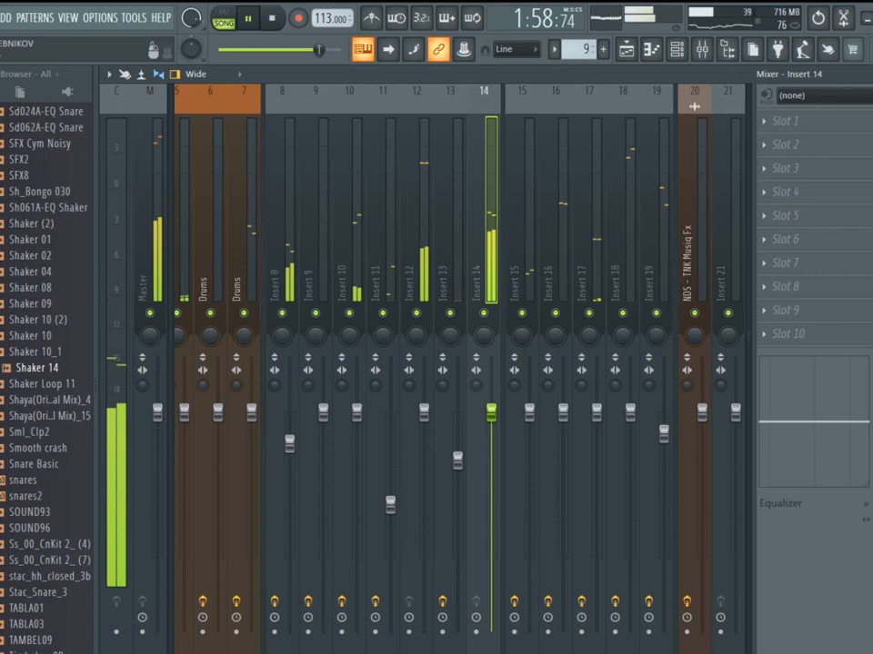
Load Fruity Reeverb 2 into the first effect slot of Insert 14 and close the plugin window
click(764, 121)
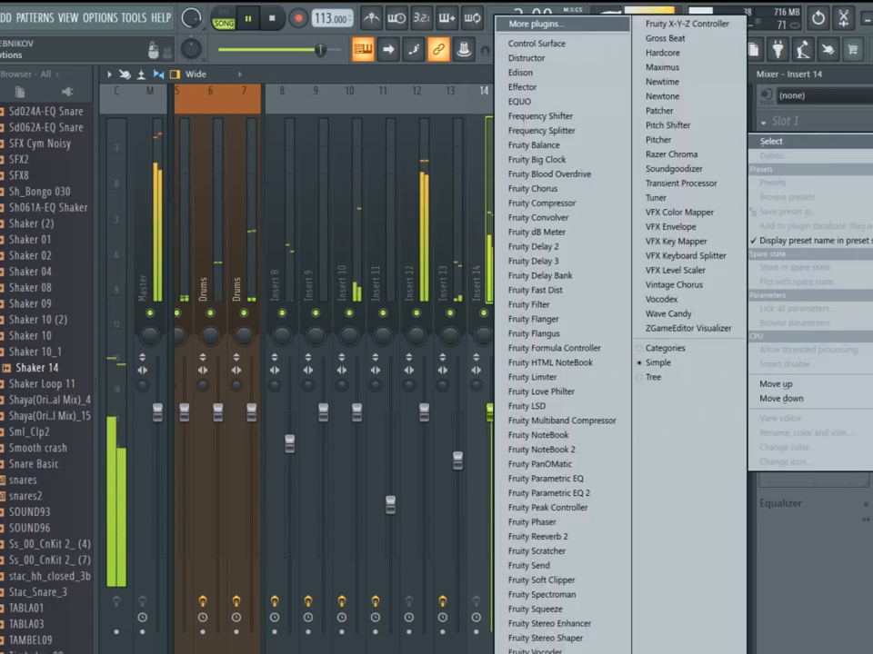
click(537, 537)
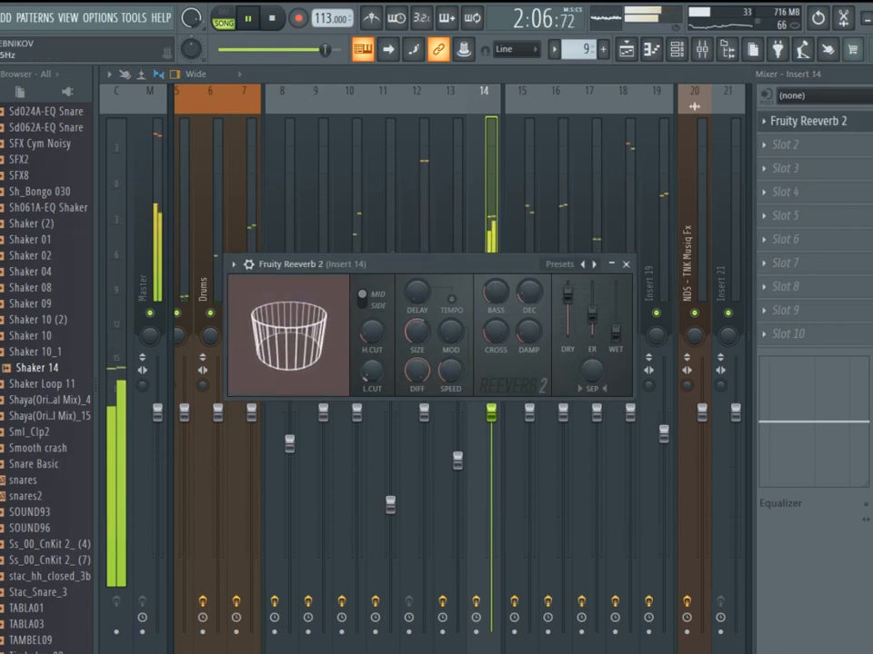
click(626, 264)
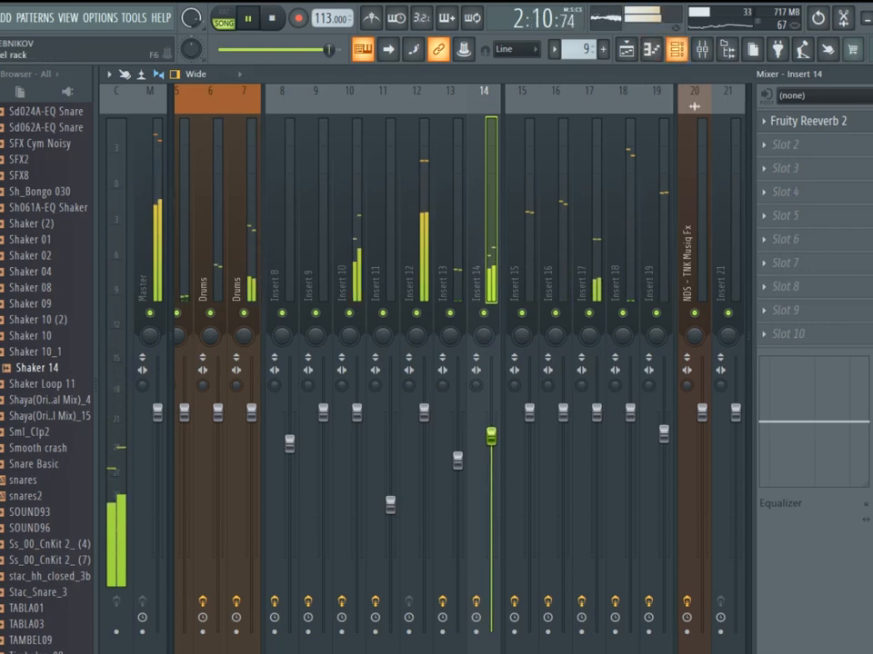
Show the channel rack and open the cloned Sakhuleka lead channel (Lead #2)
key(F6)
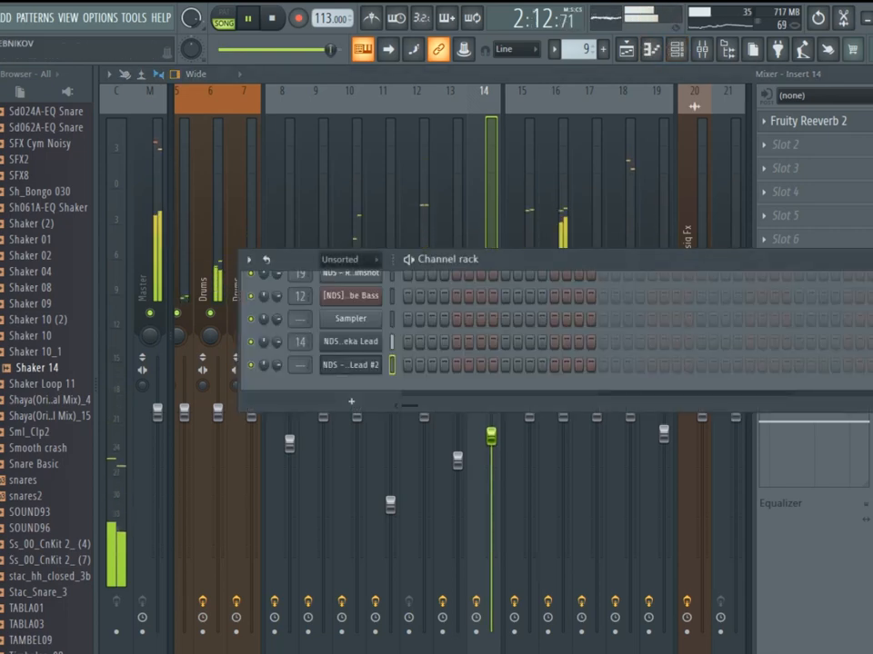
click(351, 365)
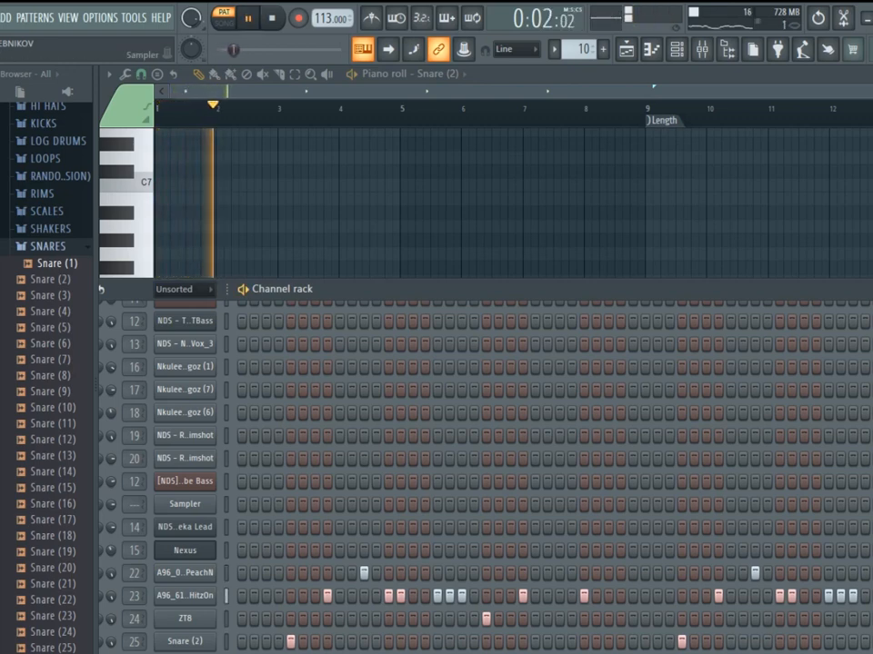
Turn on Normalize for the Snare (1) sample and close its channel settings
key(space)
click(474, 444)
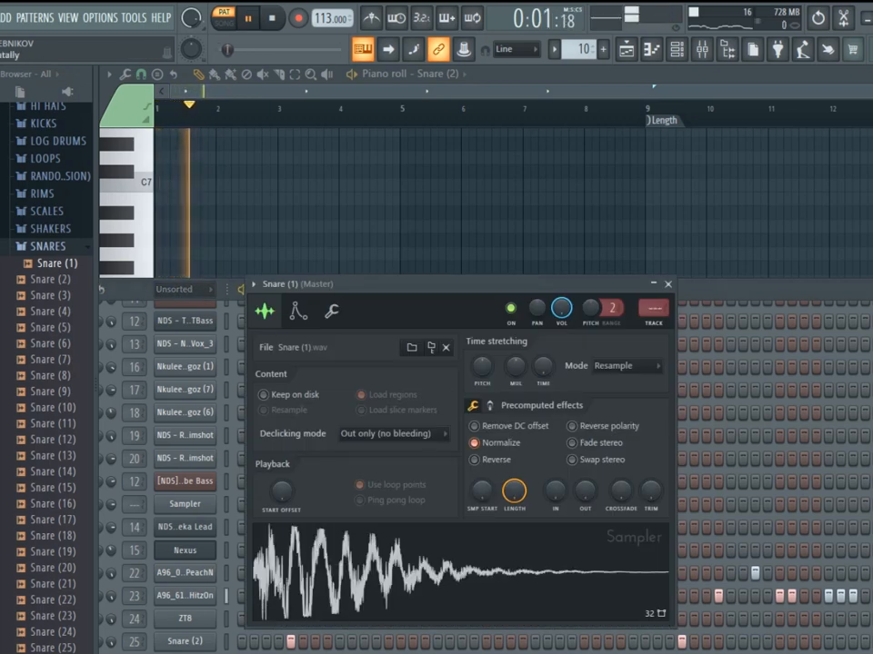
key(Escape)
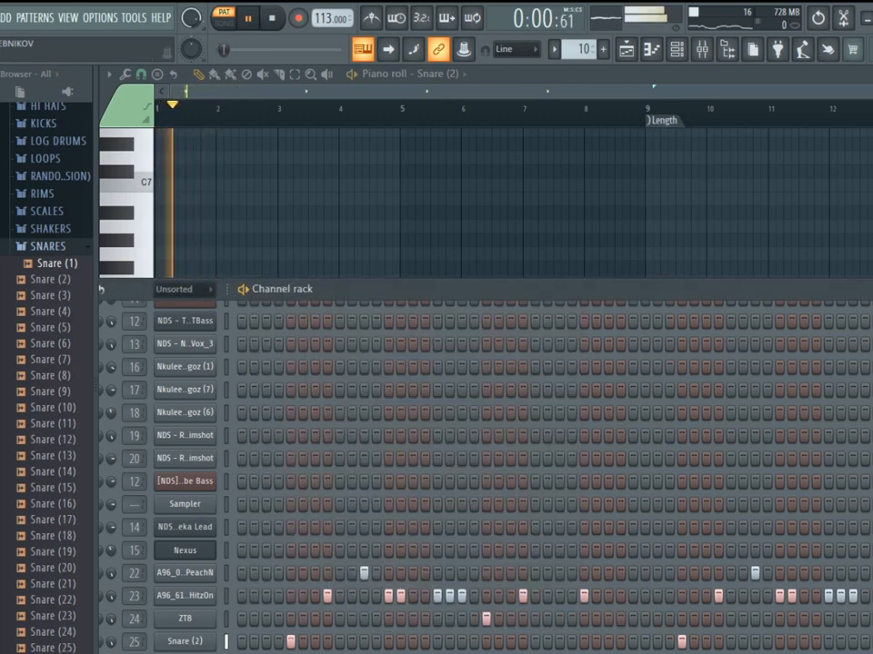
Select the first two bars in Snare (1)'s piano roll and duplicate them so the C5 hit repeats through bar 8
right_click(214, 652)
click(253, 487)
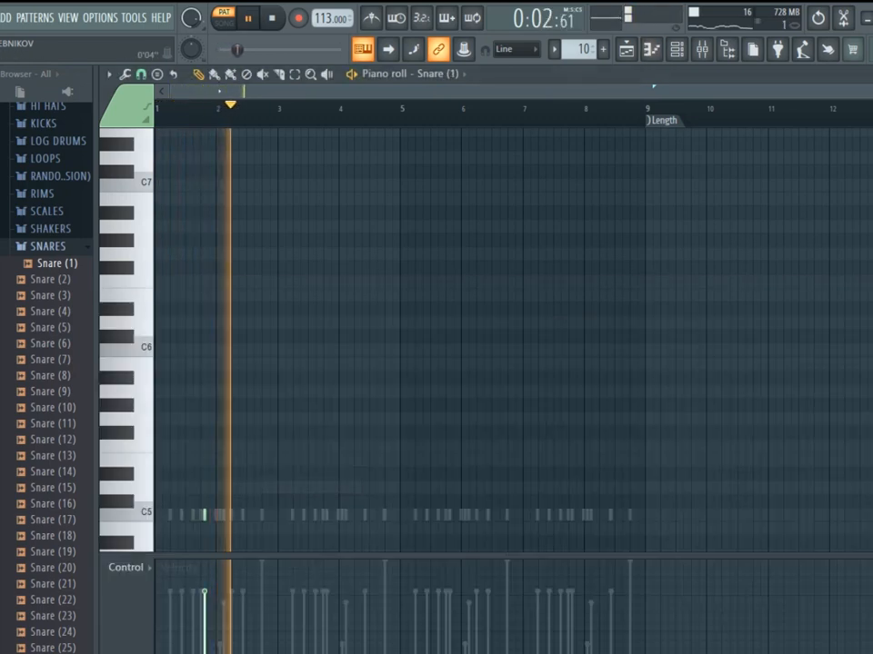
drag(156, 109, 278, 109)
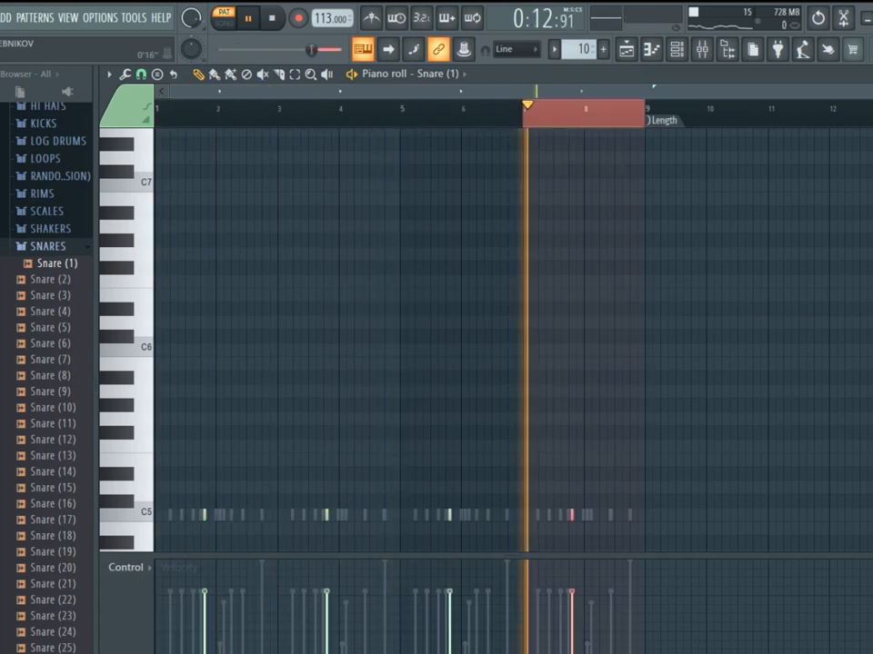
key(ctrl+d)
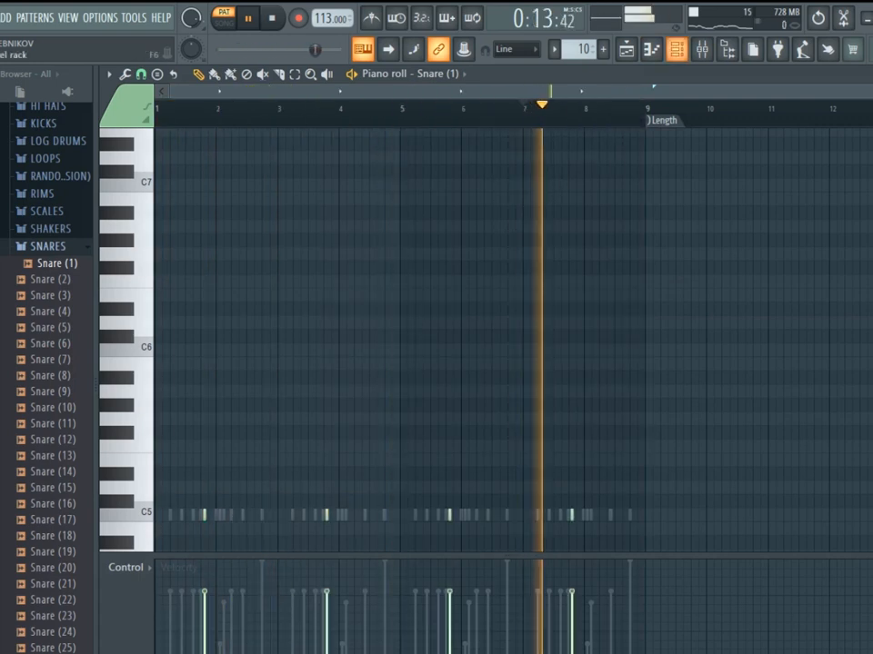
Reopen the Snare (1) piano roll and scale its notes up to full velocity with level scaling
key(F6)
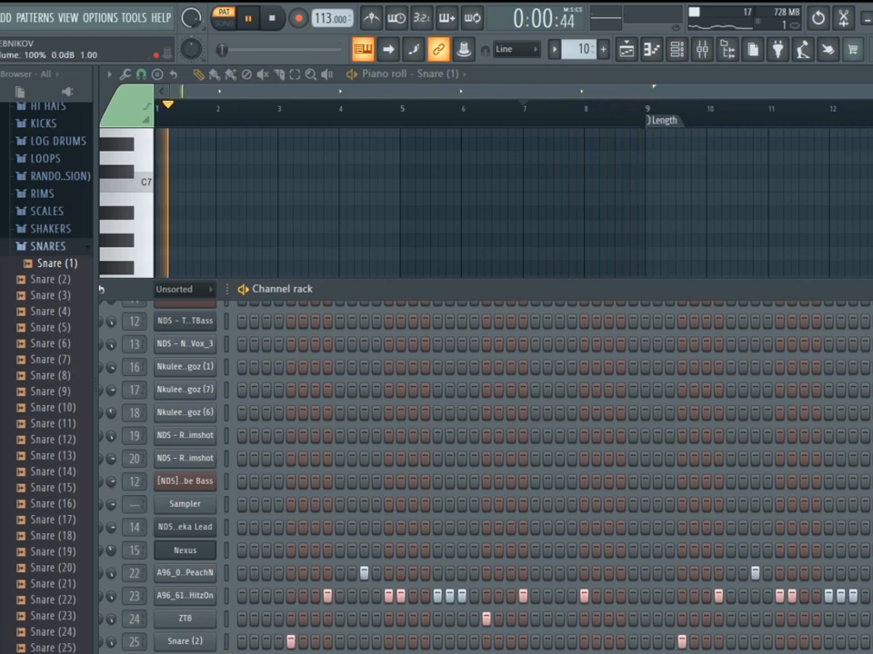
right_click(186, 652)
click(185, 653)
right_click(185, 653)
click(250, 486)
right_click(185, 651)
click(252, 487)
key(alt+x)
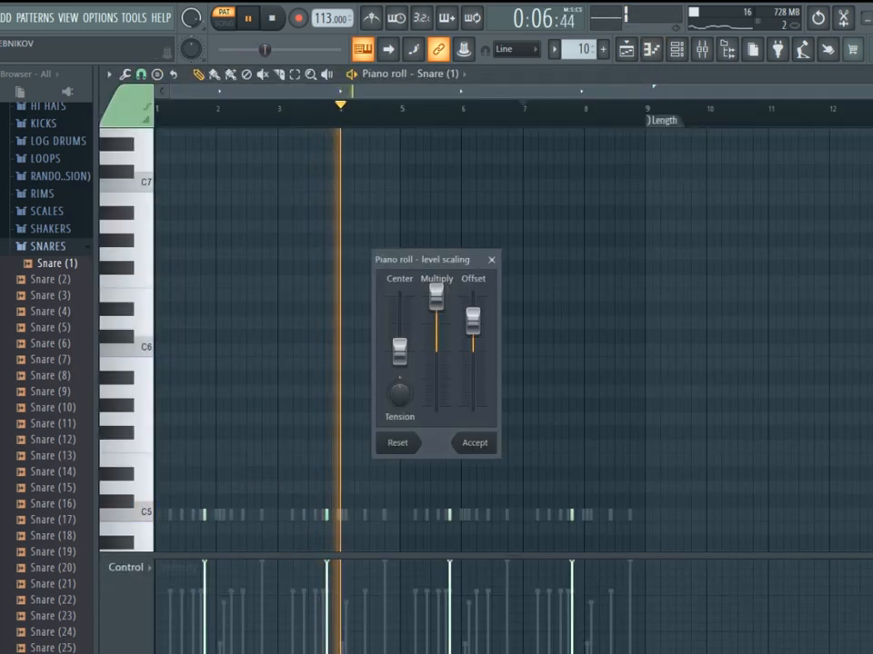
key(Return)
Show the channel rack, collapse the SNARES sample folder and open the RIMS folder
click(676, 49)
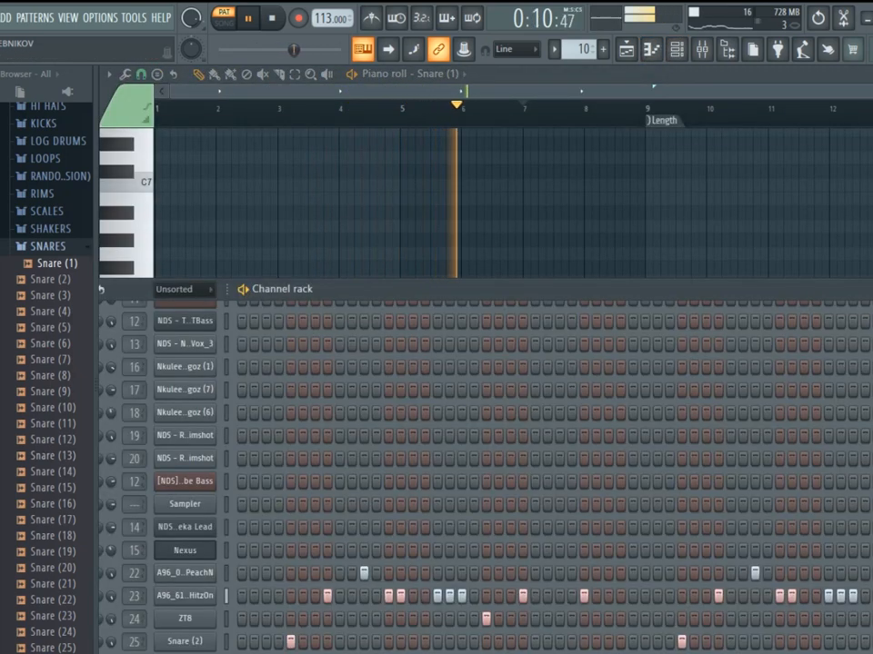
click(48, 246)
click(42, 194)
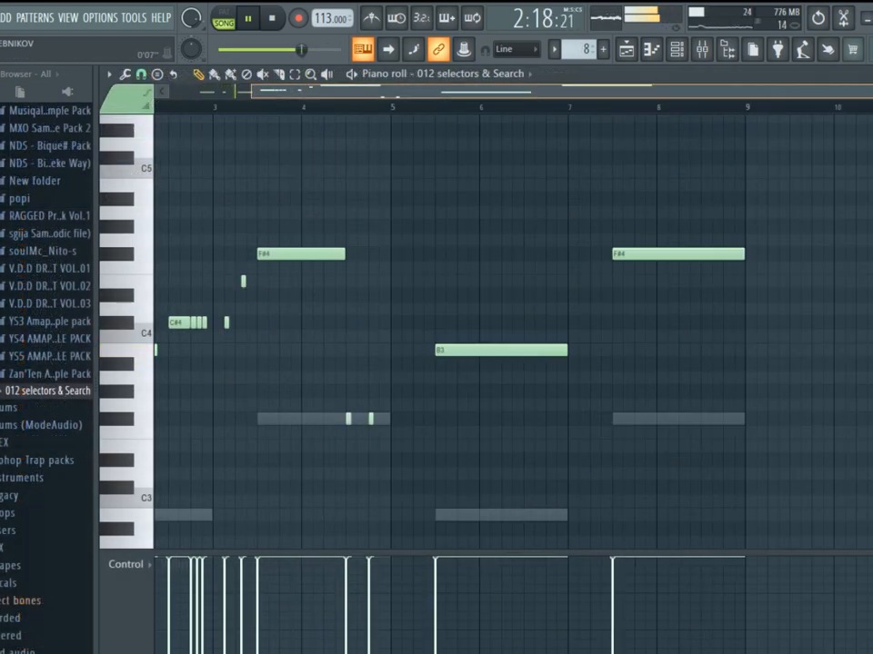
Replace the long 012 selectors & Search notes from bar 5 with a copy of the opening phrase, and lower all notes one octave
drag(358, 181, 733, 446)
key(Delete)
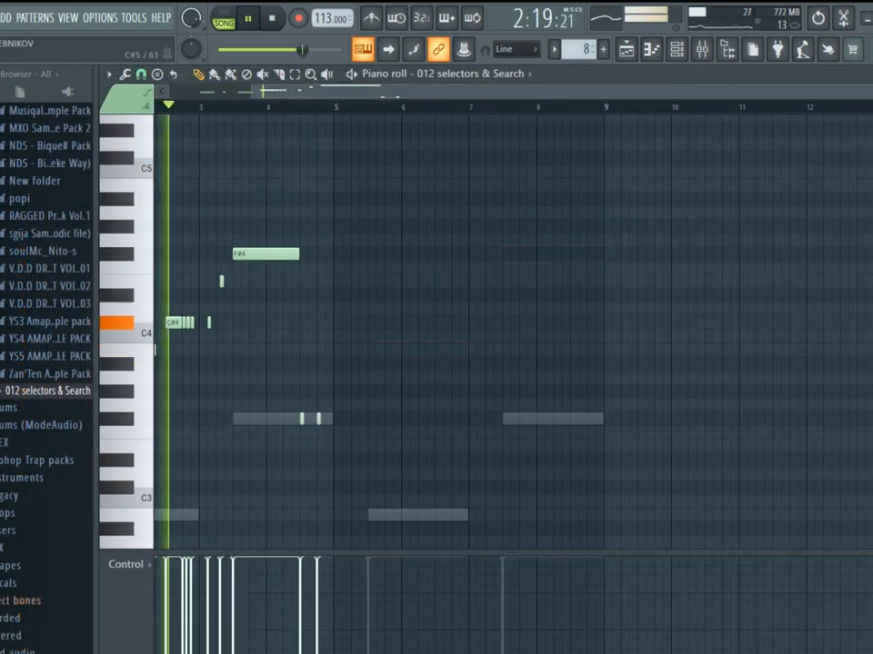
key(ctrl+a)
key(ctrl+b)
key(ctrl+d)
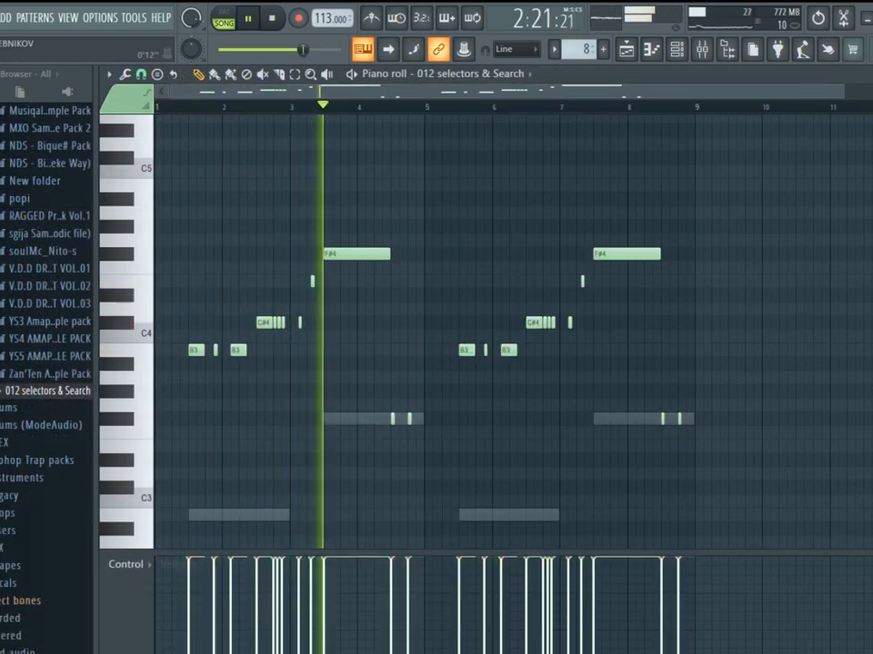
key(ctrl+Down)
drag(501, 240, 537, 200)
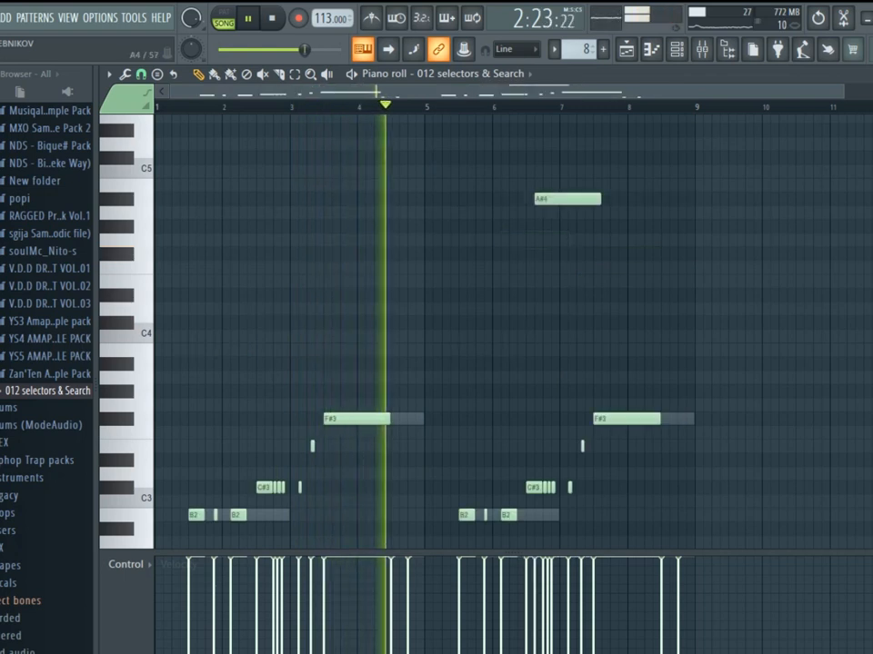
Copy the 012 selectors & Search notes and paste them into the LM log channel
key(F6)
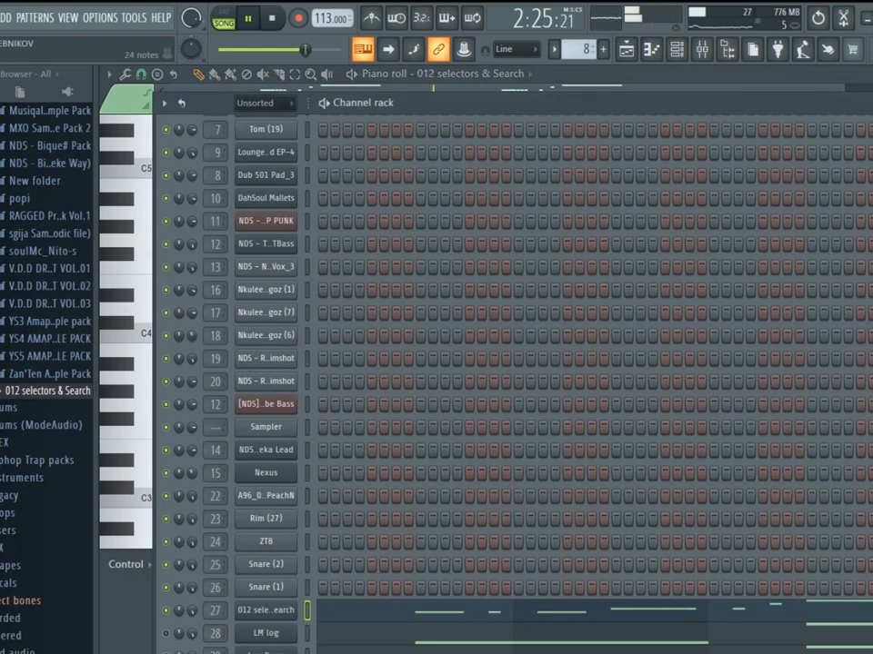
right_click(295, 481)
click(466, 501)
right_click(295, 481)
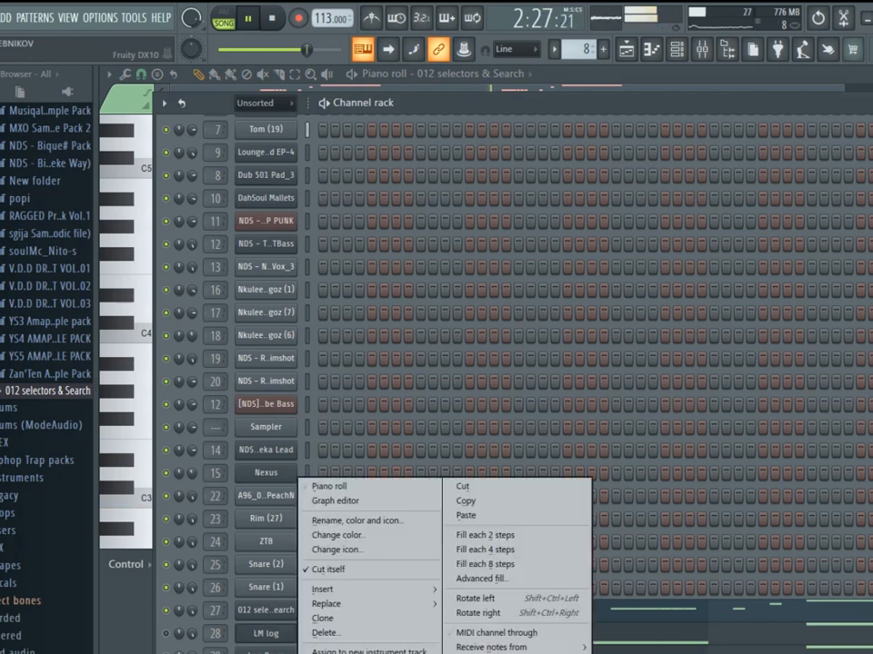
click(466, 515)
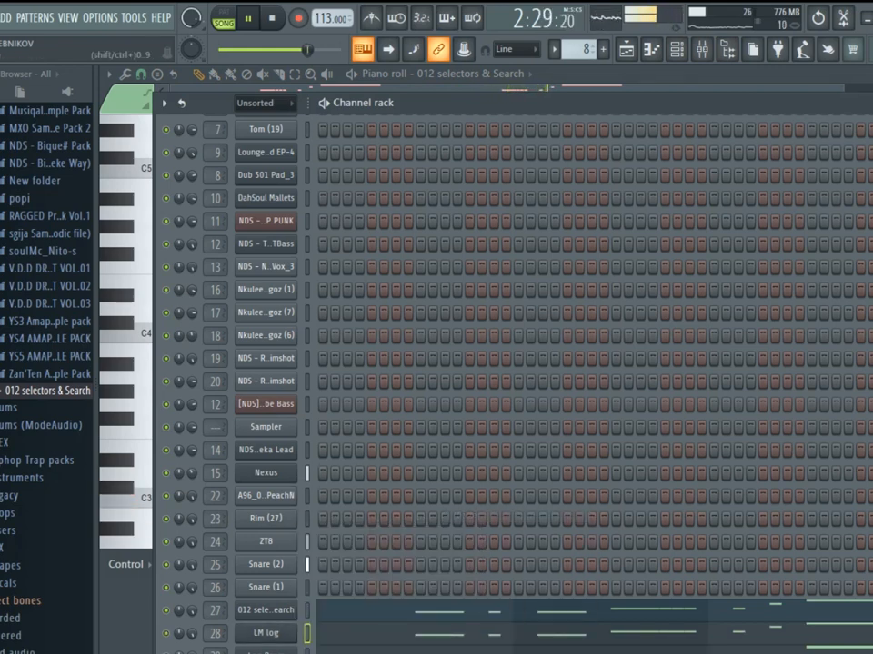
Apply legato to the LM log notes, using temporary E3 and D#3 notes at bars 5 and 9 as end markers
click(482, 633)
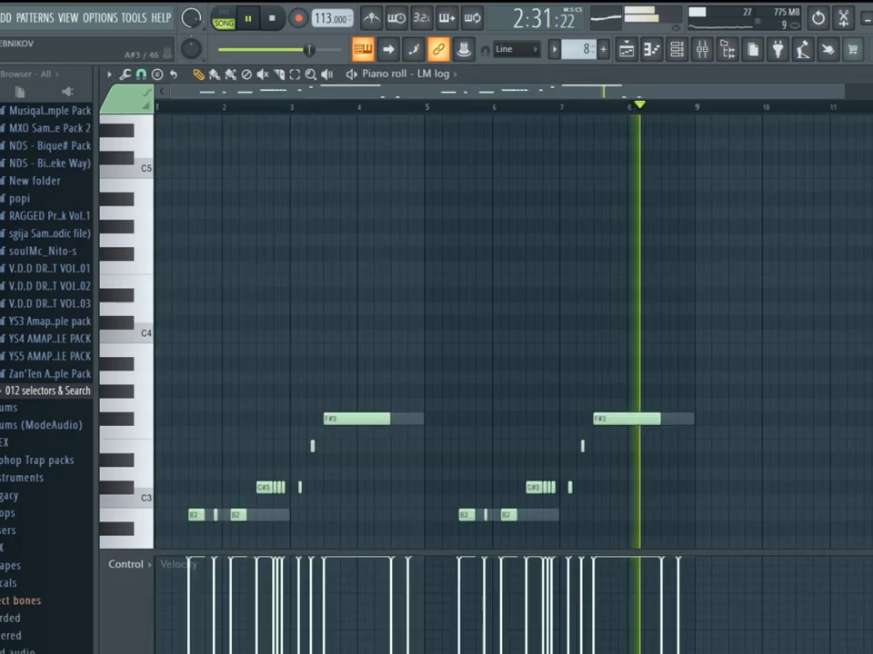
scroll(496, 353, down, 3)
click(428, 323)
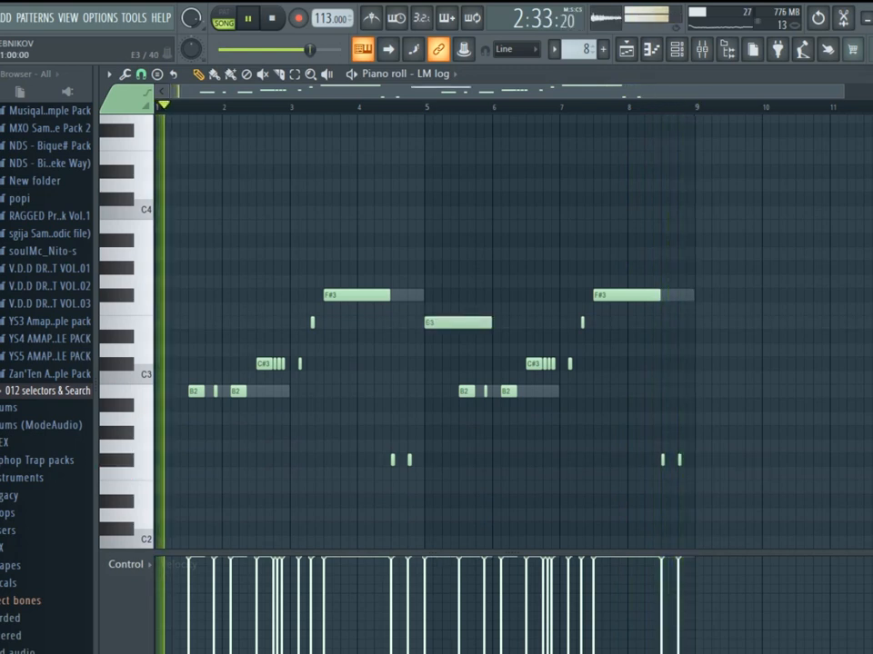
drag(688, 336, 699, 337)
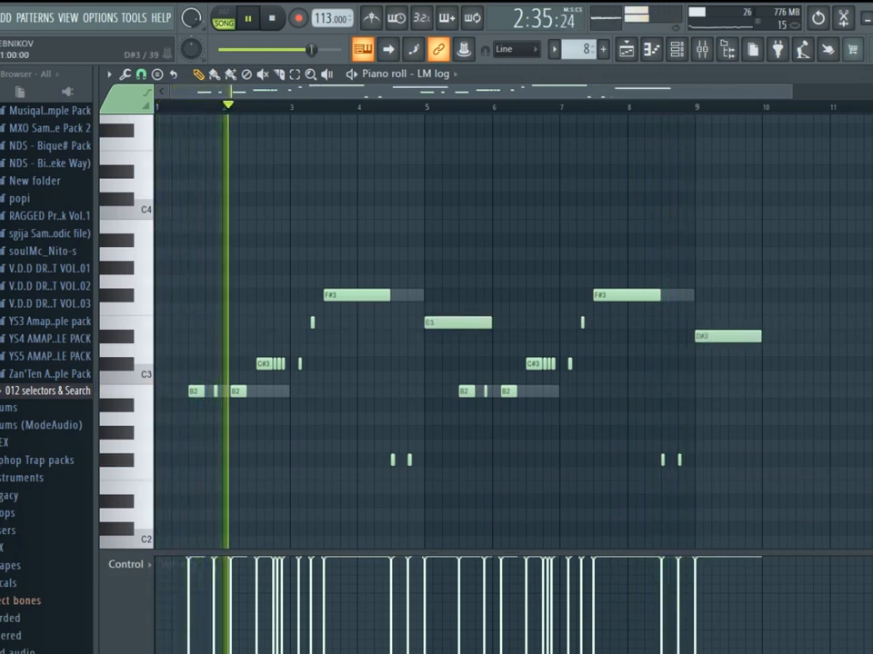
key(ctrl+l)
right_click(699, 337)
right_click(433, 323)
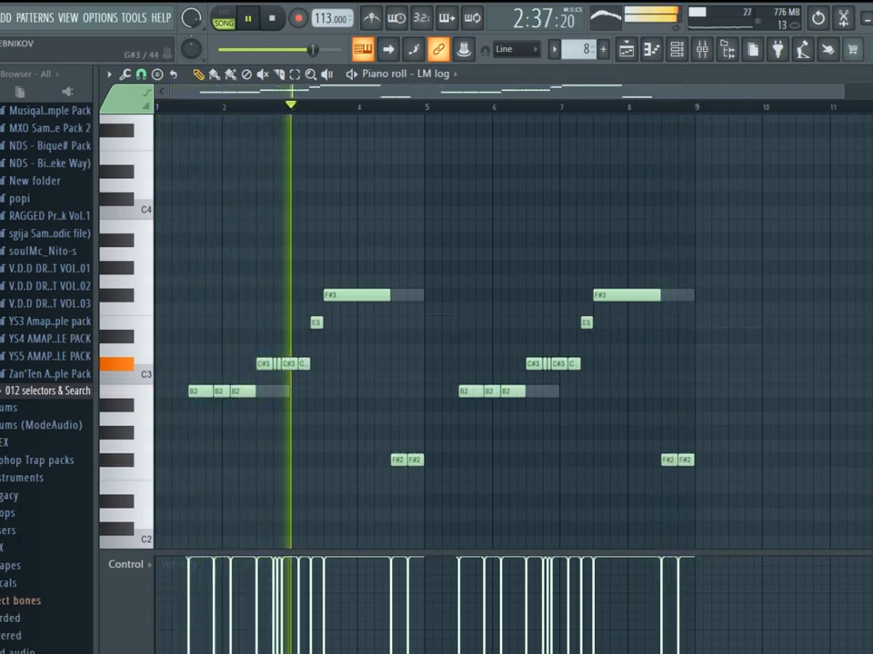
key(ctrl+z)
right_click(472, 268)
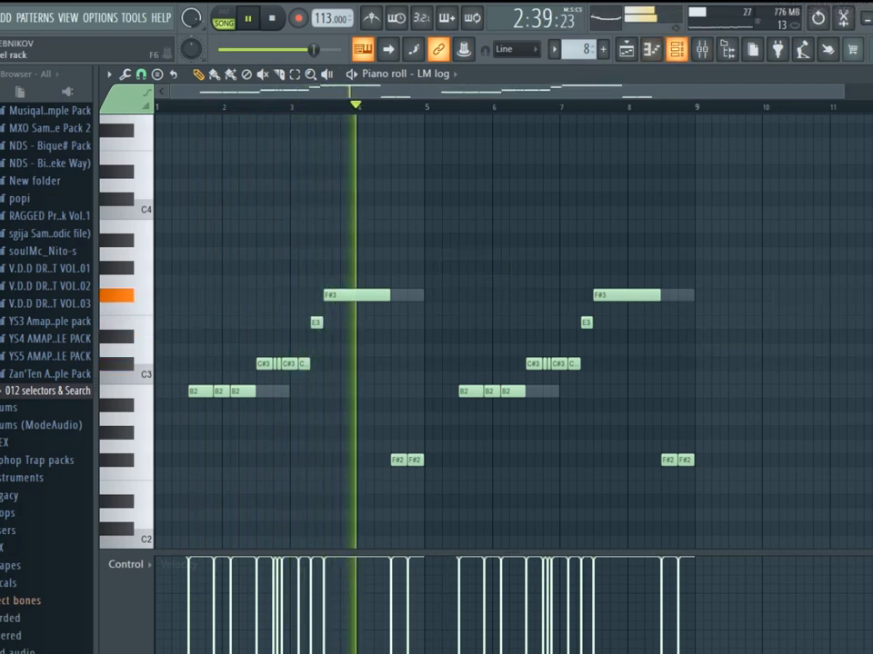
Replace the legato notes in LM log with the original short notes from 012 selectors & Search
click(676, 49)
right_click(267, 611)
click(466, 501)
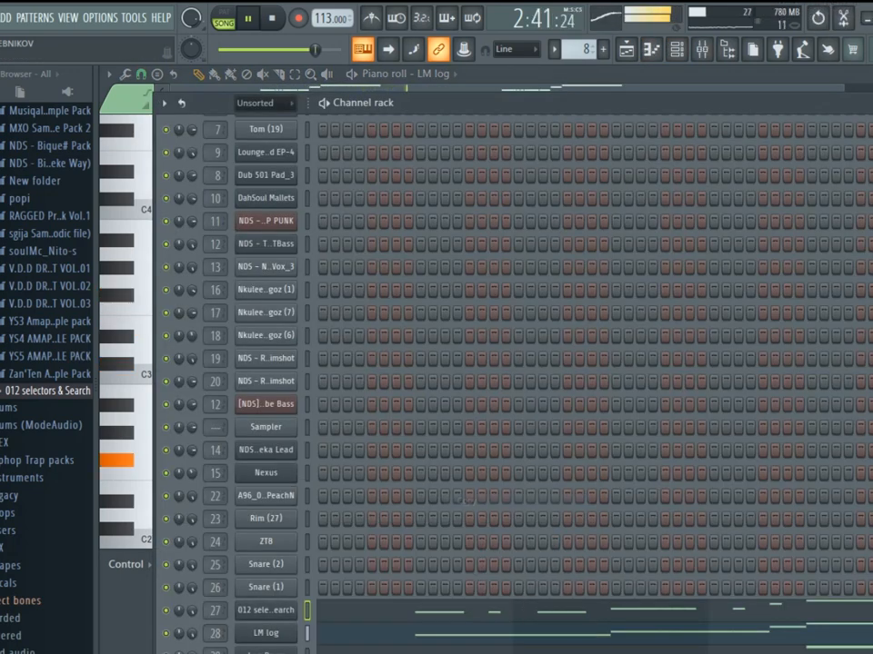
right_click(266, 633)
click(465, 515)
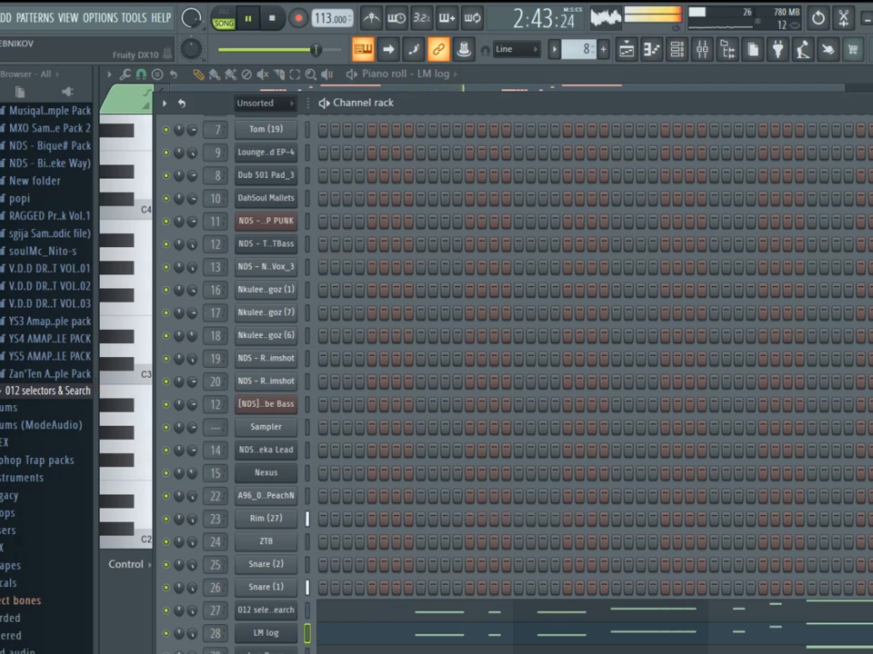
Copy the 012 selectors & Search notes into the channel directly below LM log and switch to the playlist
right_click(266, 611)
click(465, 502)
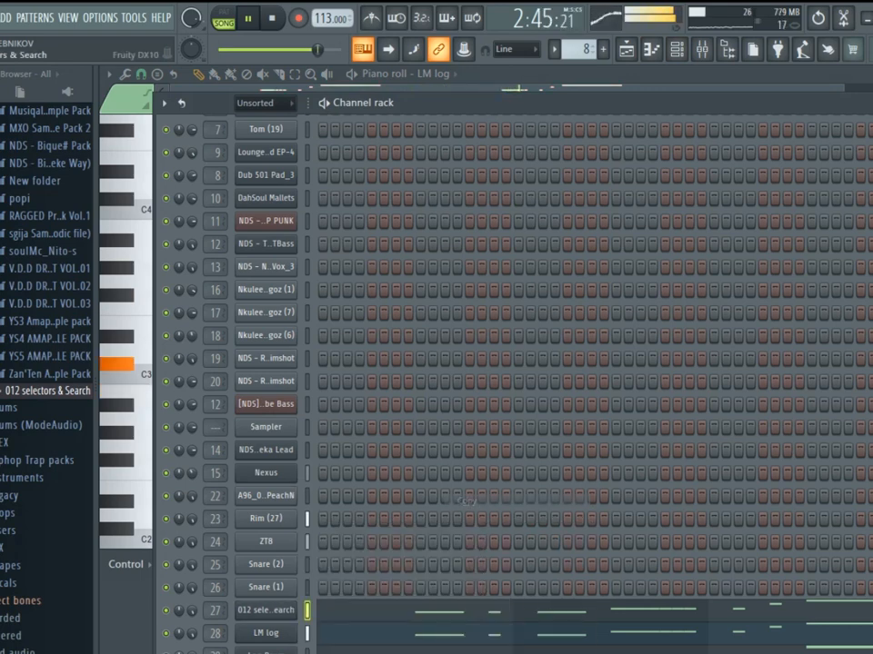
right_click(266, 651)
click(466, 515)
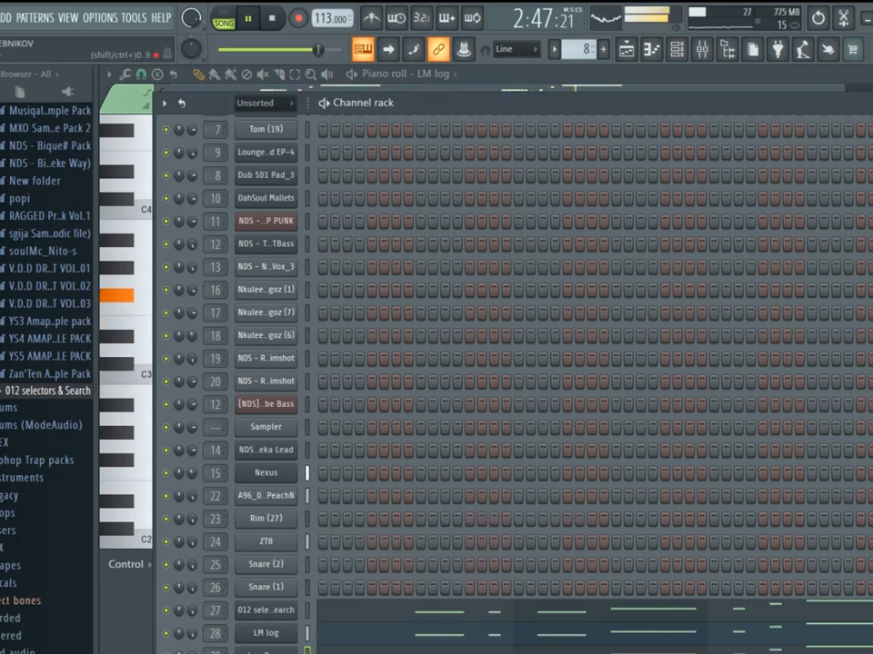
click(626, 49)
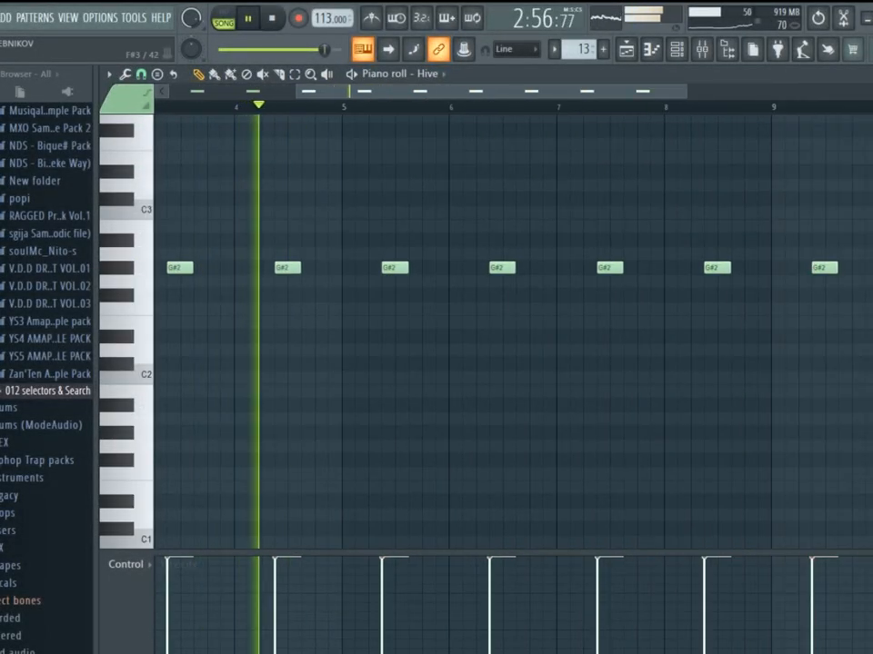
Select all G#2 notes in the Hive piano roll and try them one step earlier, moving them back again
drag(325, 180, 779, 313)
drag(325, 313, 145, 288)
drag(594, 92, 246, 92)
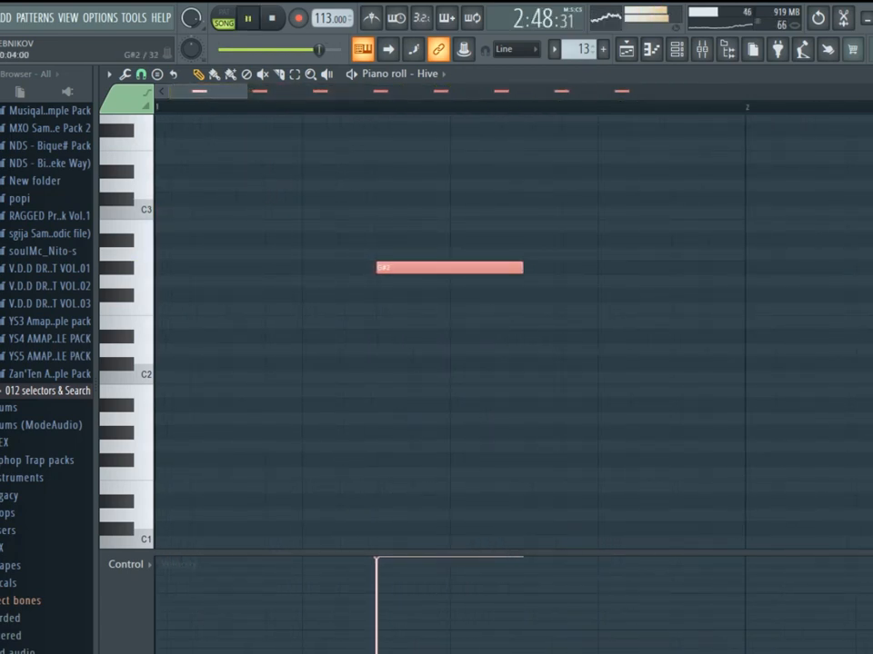
key(shift+Left)
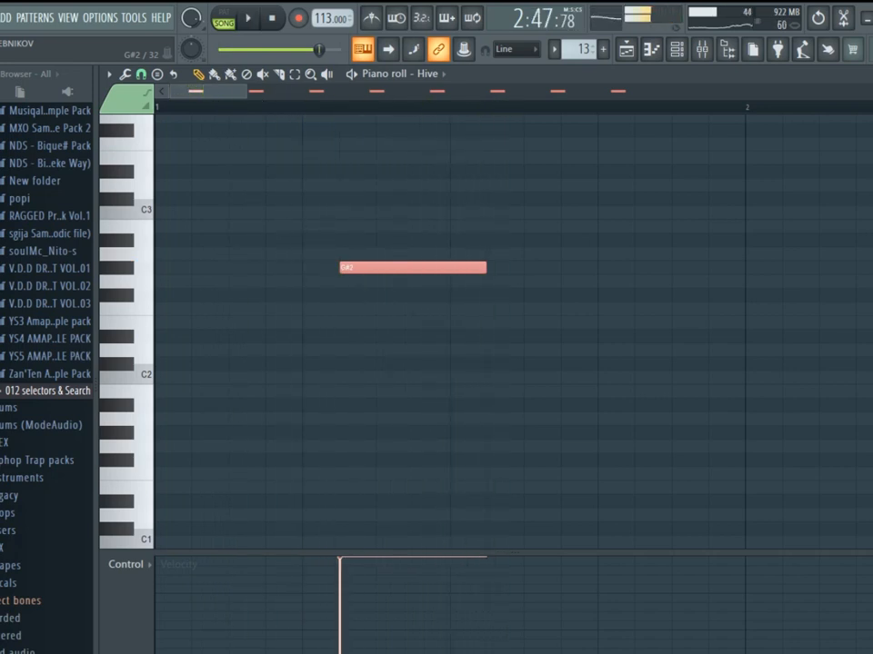
key(shift+Right)
Set the piano roll snap to 1/4 step and nudge the selected Hive notes slightly earlier, then back to the right
click(141, 74)
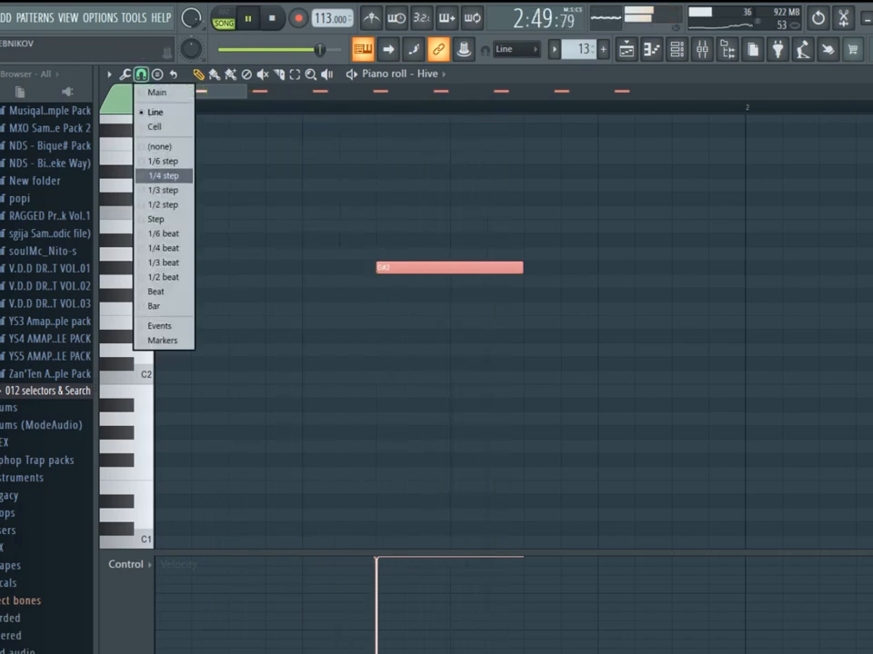
click(163, 173)
key(shift+Left)
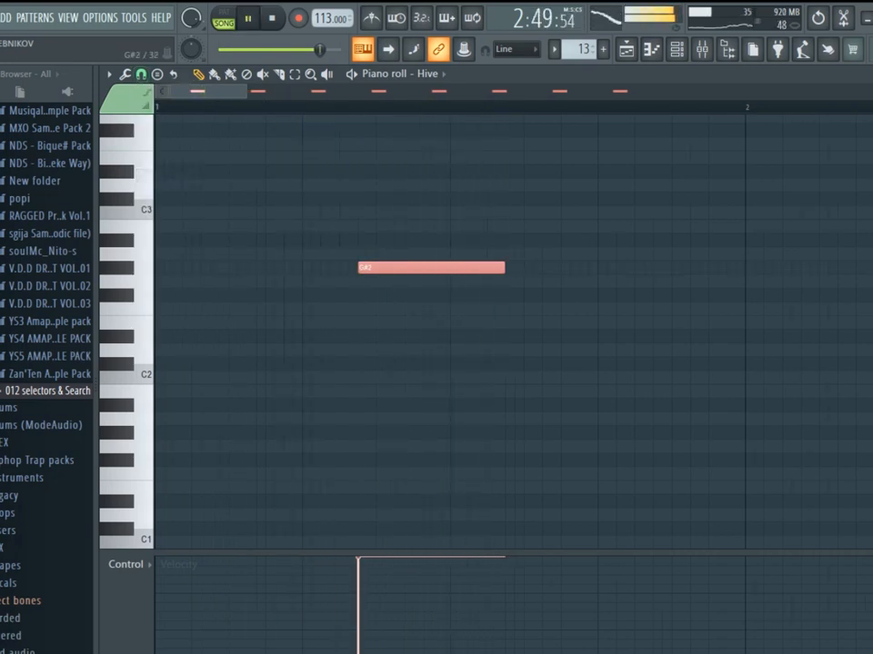
key(shift+Right)
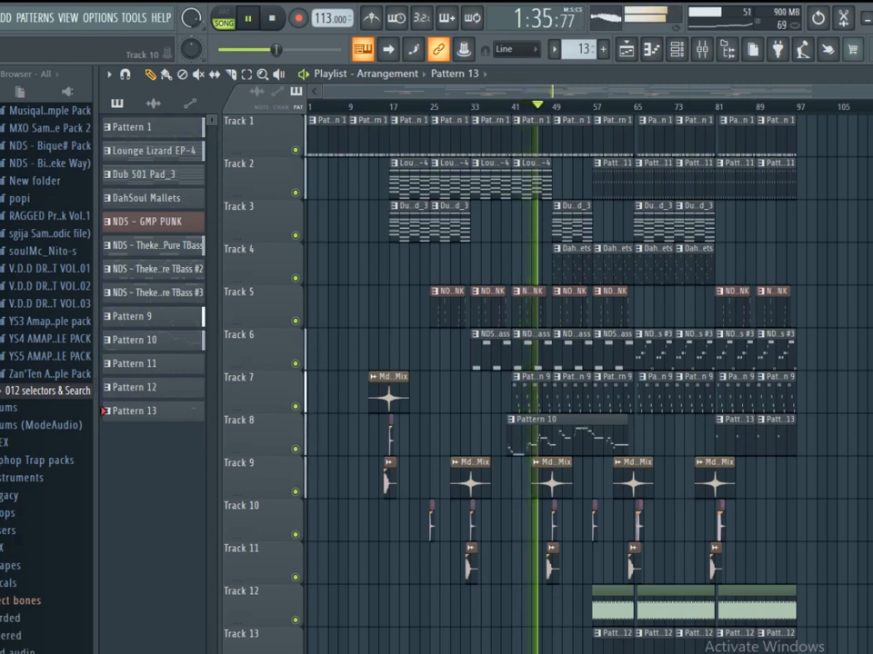
Place a Drum Shot clip at bar 41 on Track 10 and delete the last two Pattern 11 clips on Track 2
drag(472, 506, 514, 507)
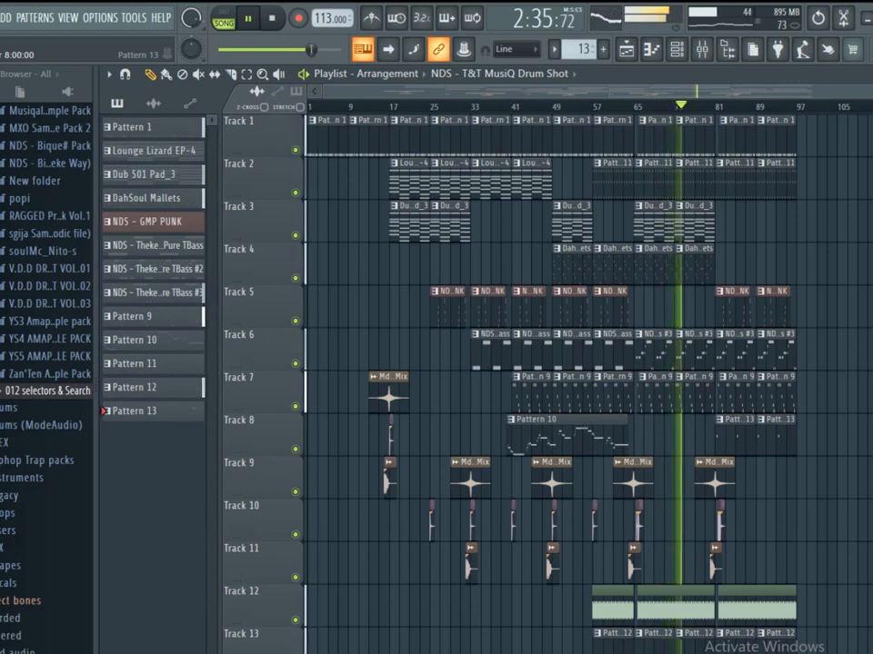
right_click(735, 181)
right_click(776, 182)
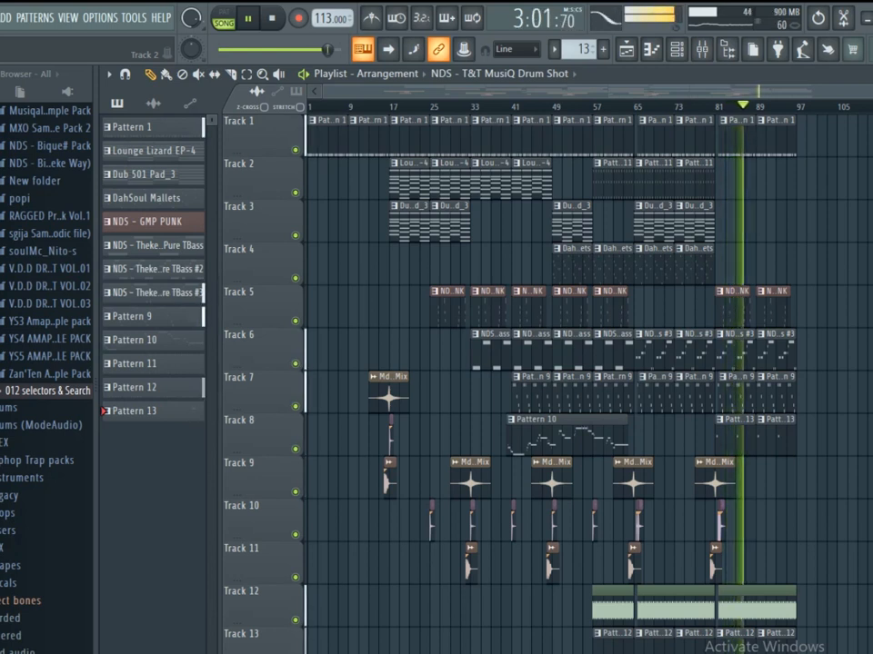
Trim the two Pattern 13 clips on Track 8 to about four bars each
drag(754, 437, 735, 437)
drag(795, 437, 780, 437)
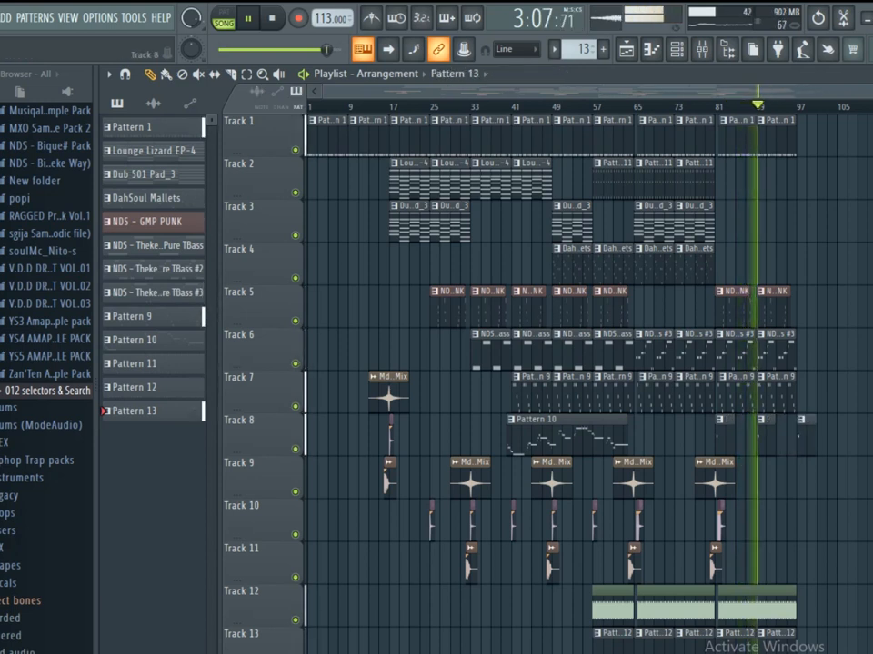